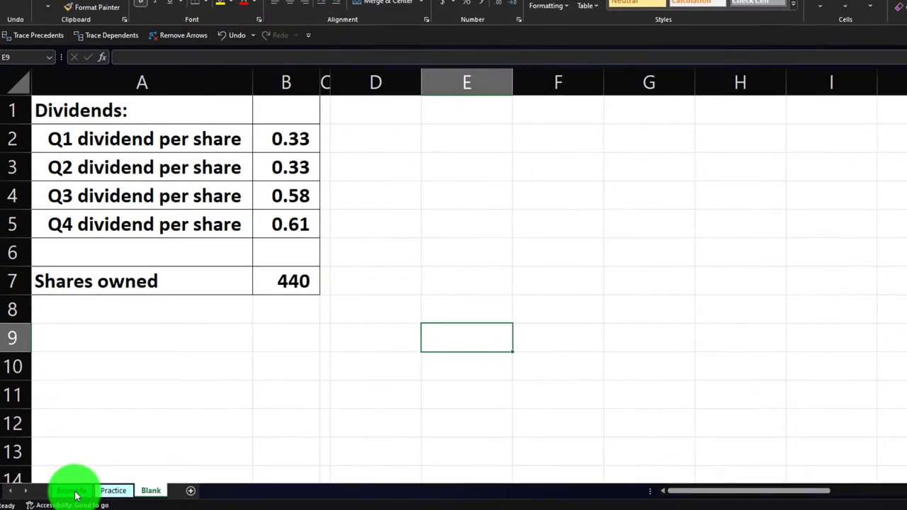
Examine the completed quarterly dividend tables and the yearly dividend total on the Example sheet.
left_click(75, 492)
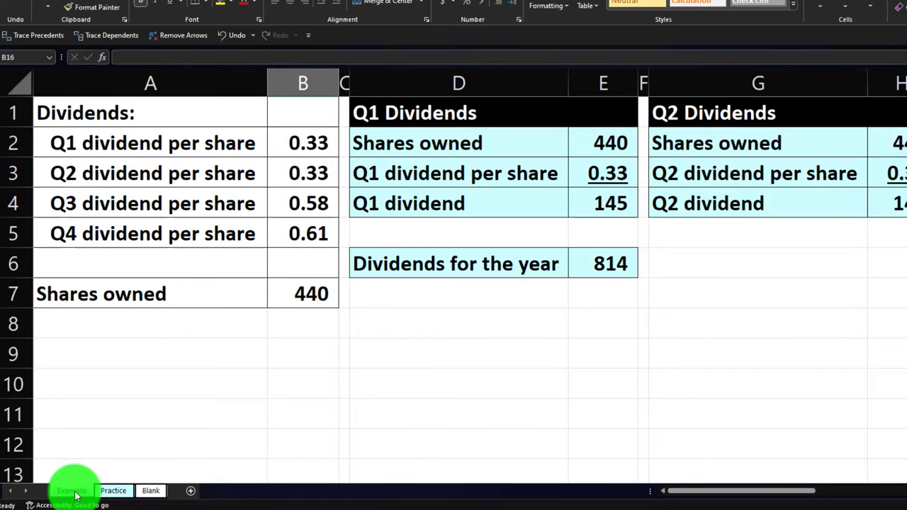
left_click(170, 243)
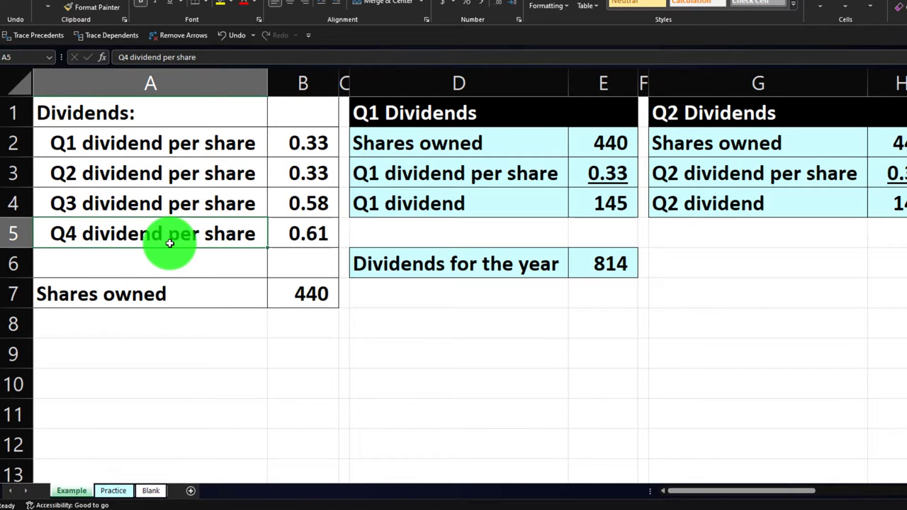
key("Right")
key("Right")
key("Right")
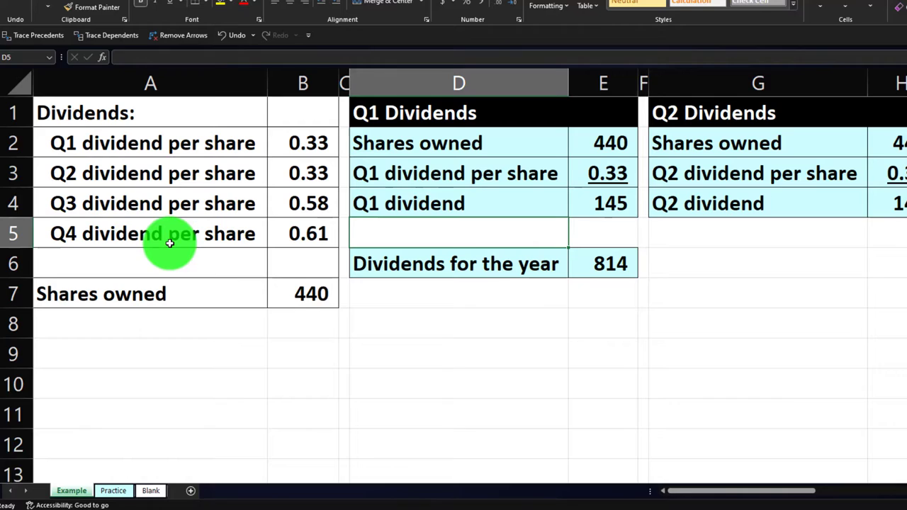
key("Right")
key("Right")
key("Right")
key("Right")
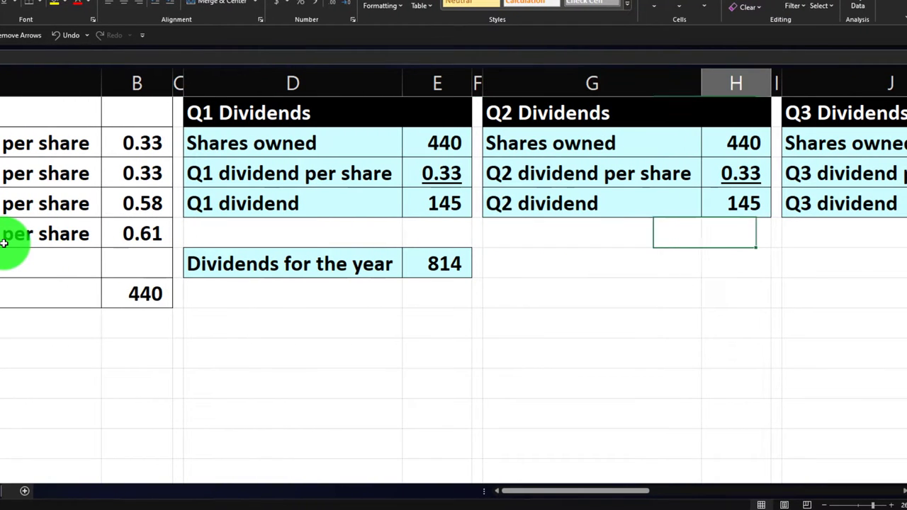
key("Right")
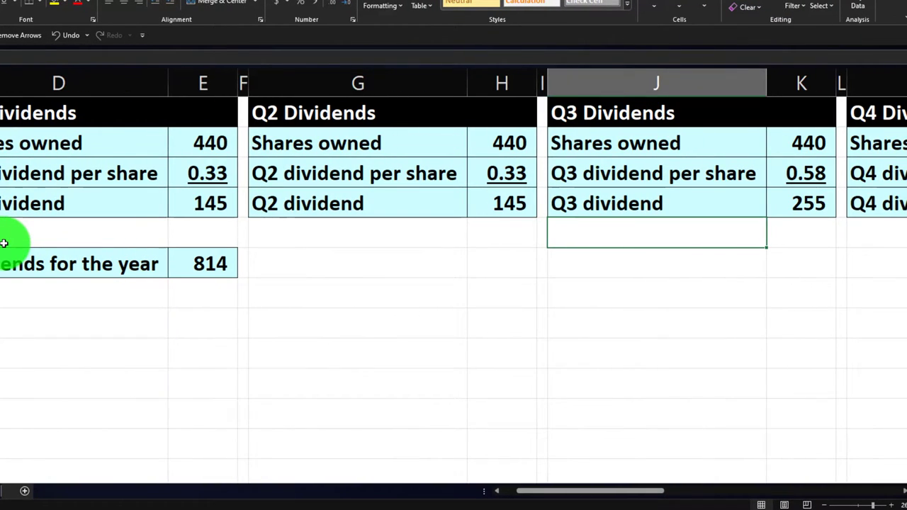
key("Left")
key("Left")
key("Left")
key("Left")
key("Left")
key("Left")
key("Left")
key("Left")
key("Left")
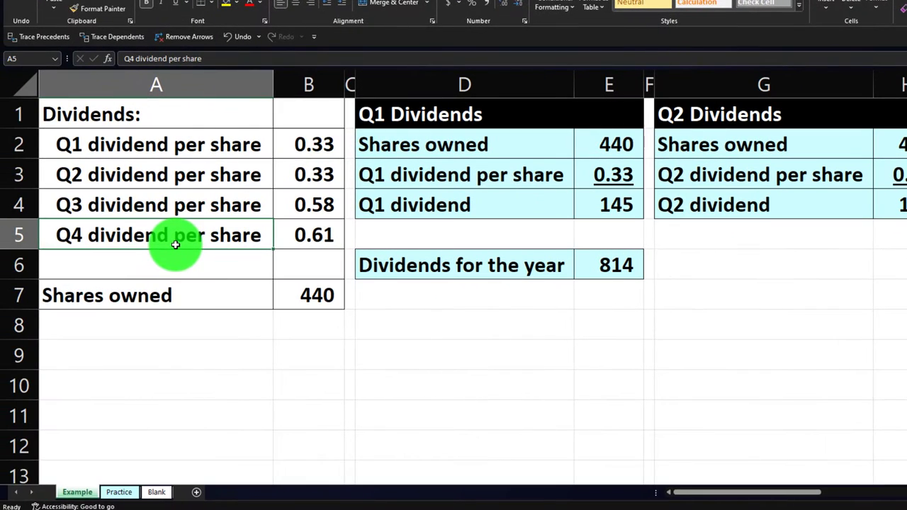
Look over the Practice sheet's preformatted tables and go back to the Blank sheet.
left_click(120, 493)
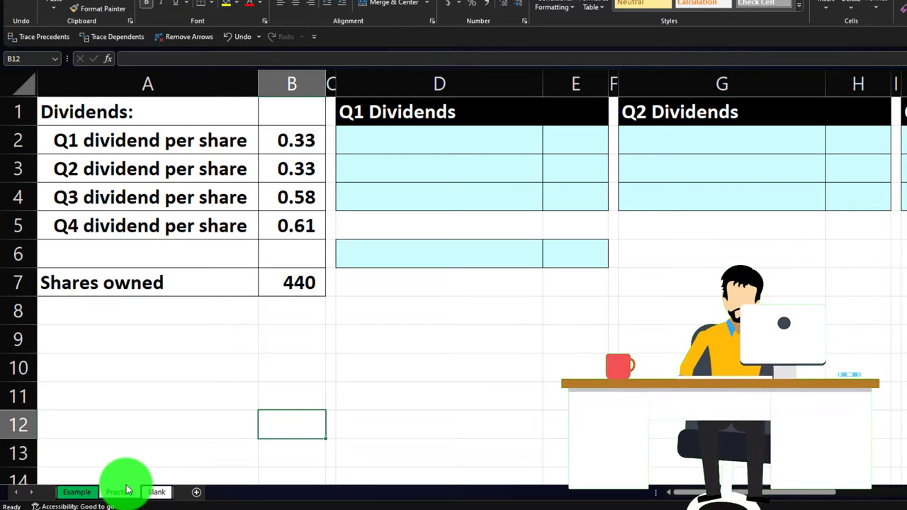
left_click(156, 492)
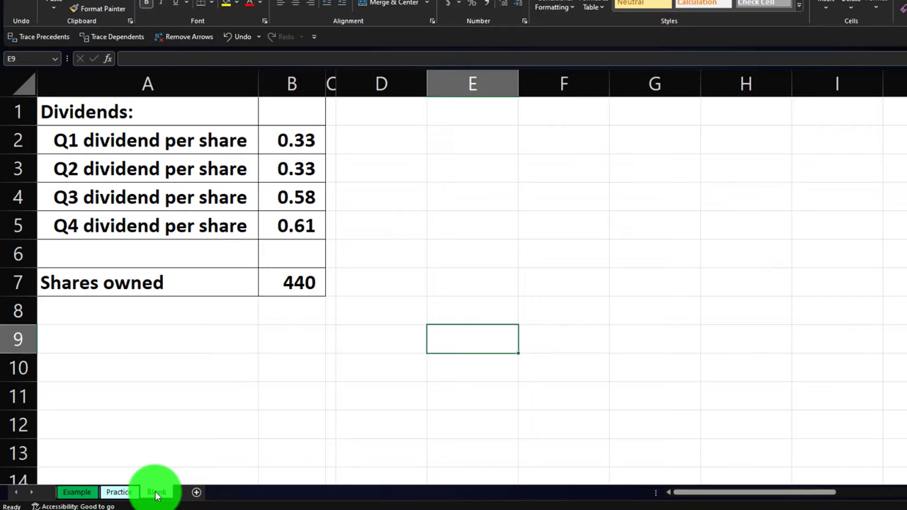
left_click(156, 492)
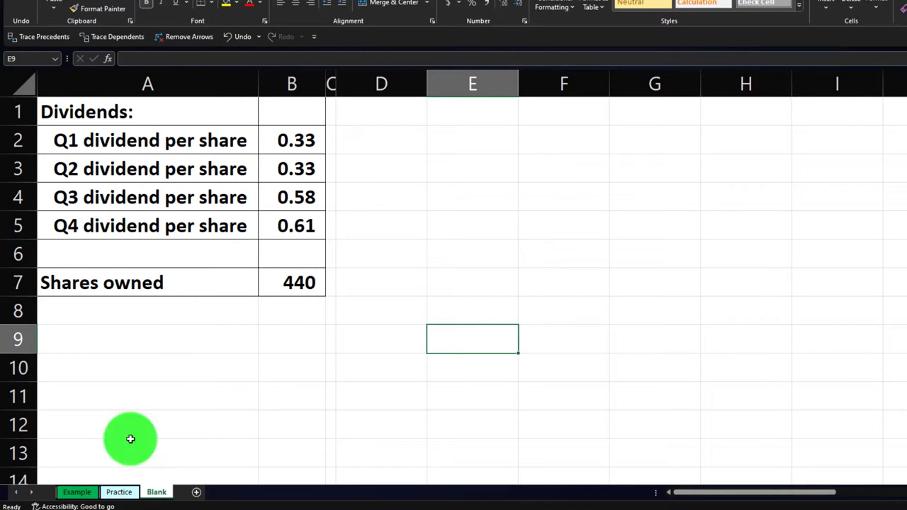
left_click(27, 87)
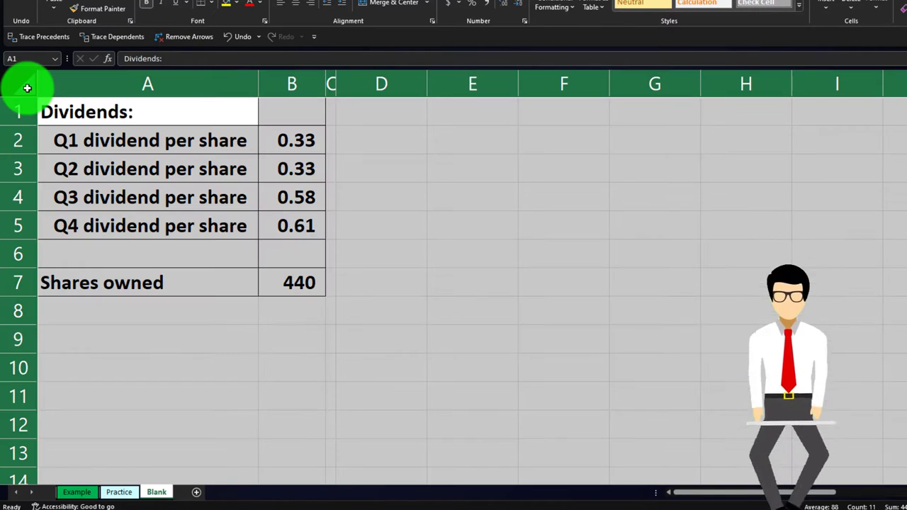
right_click(473, 174)
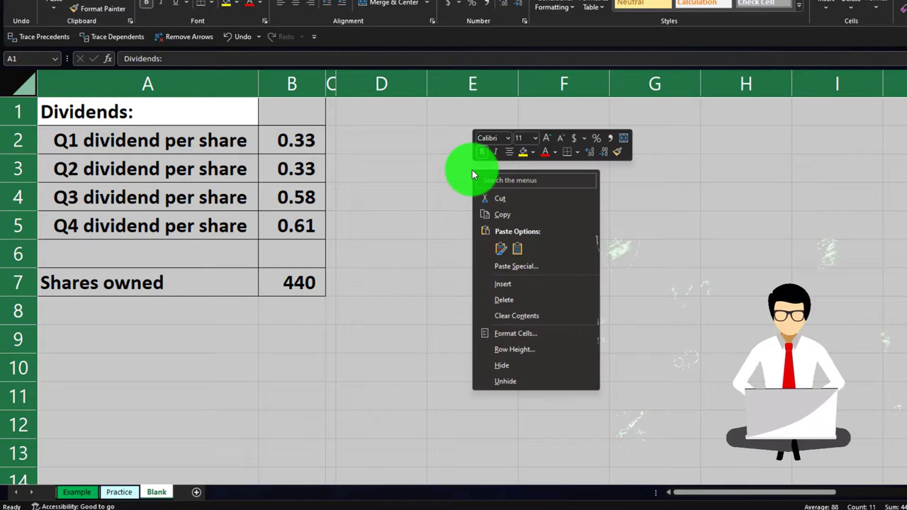
left_click(510, 331)
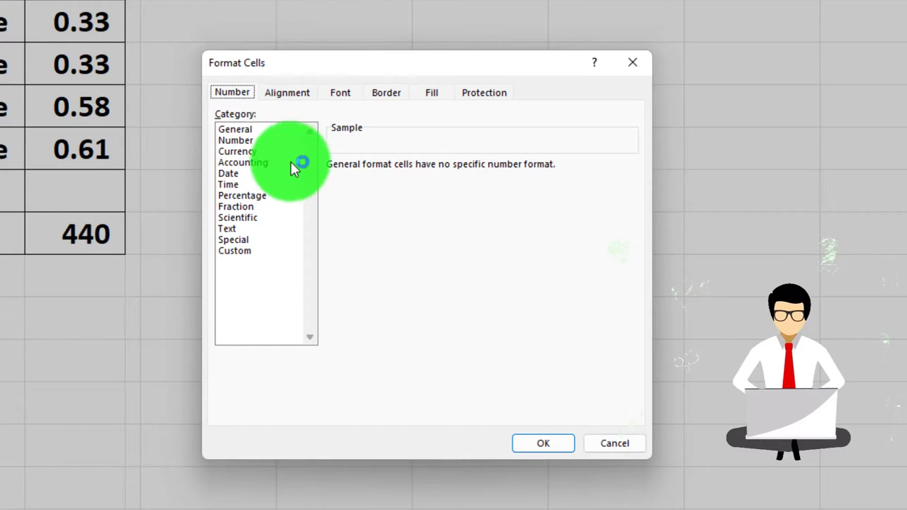
left_click(260, 162)
left_click(252, 151)
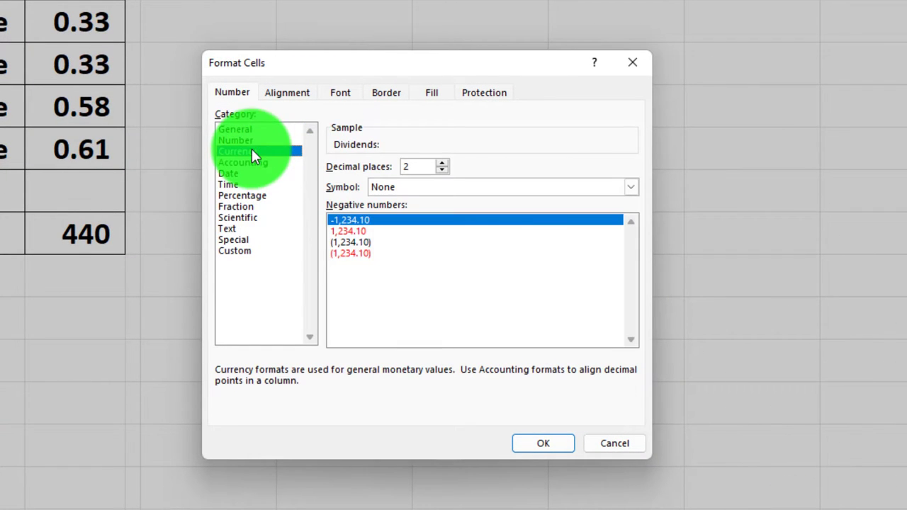
left_click(352, 254)
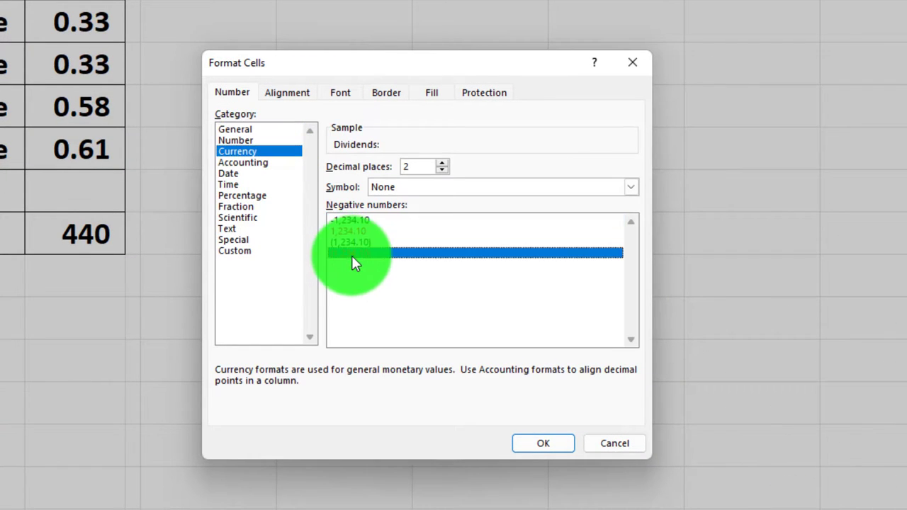
left_click(421, 186)
left_click(418, 195)
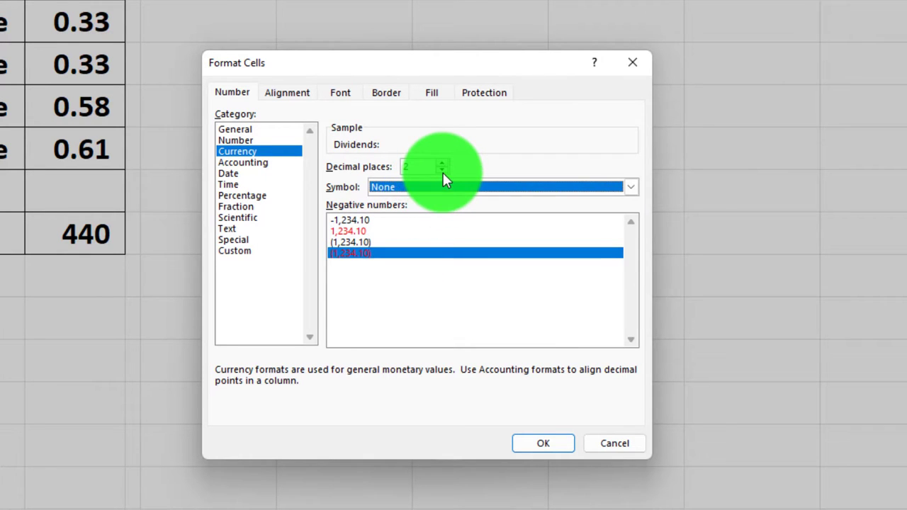
double_click(442, 171)
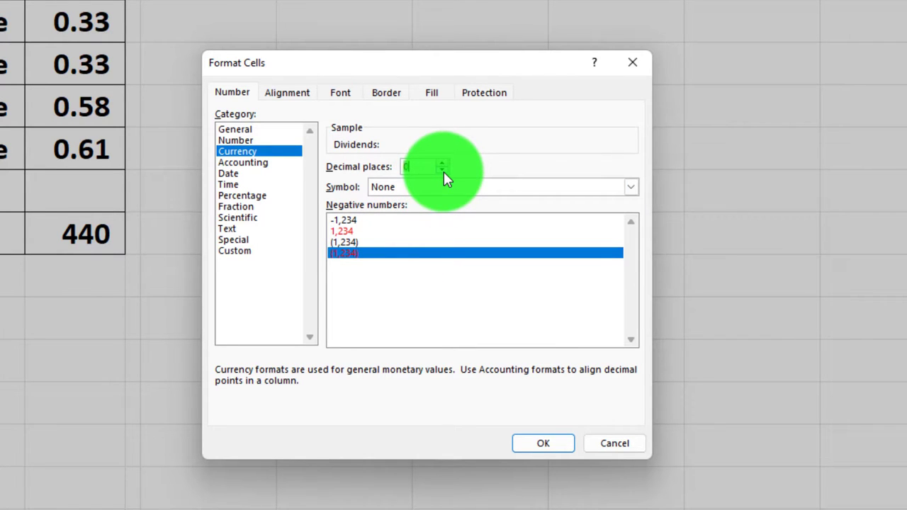
left_click(638, 70)
Review the source data on the Blank sheet: the quarterly dividends per share, the narrow spacer column C and the shares owned.
left_click(215, 101)
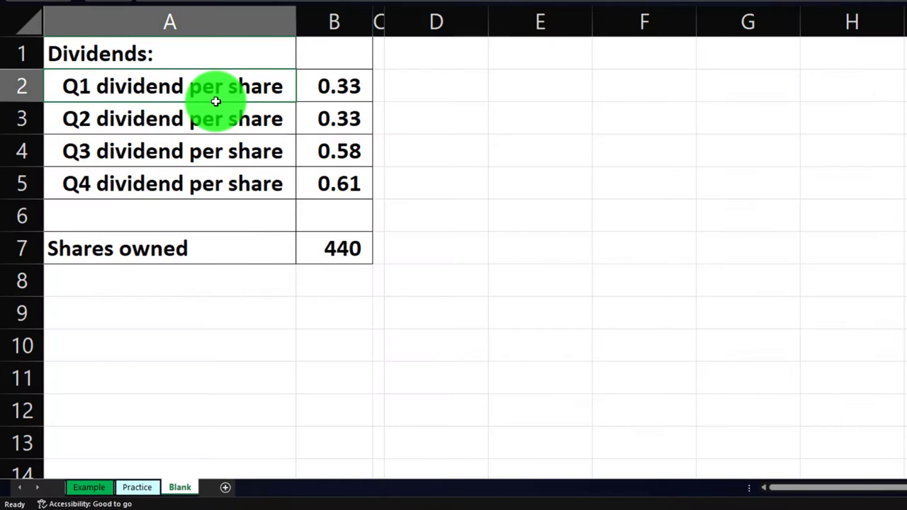
key("Right")
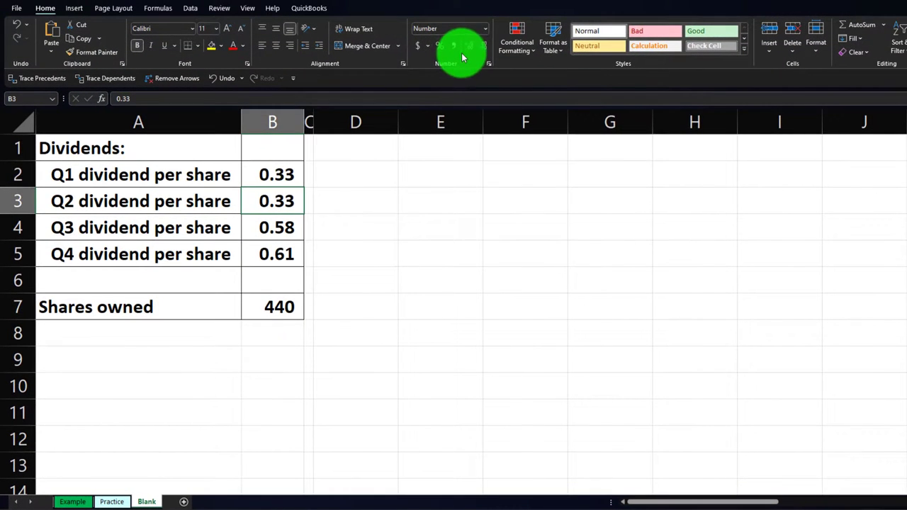
left_click(310, 121)
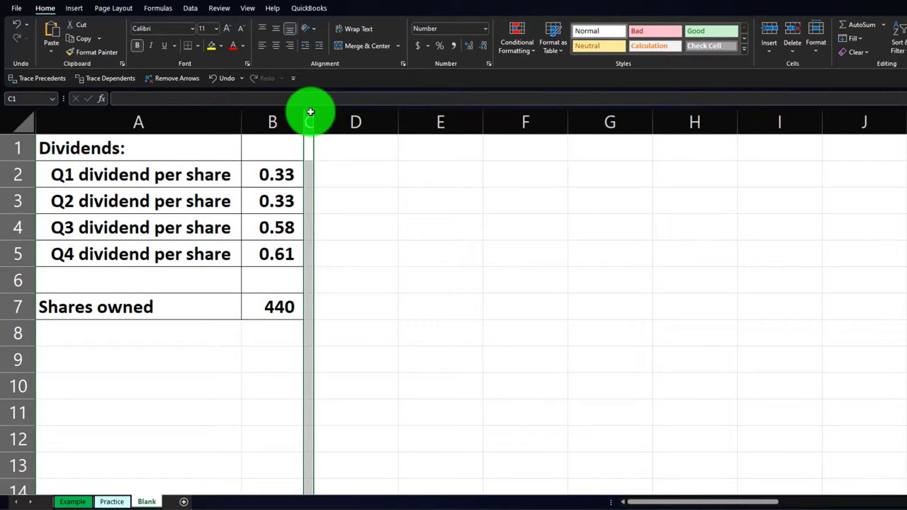
key("Left")
key("Left")
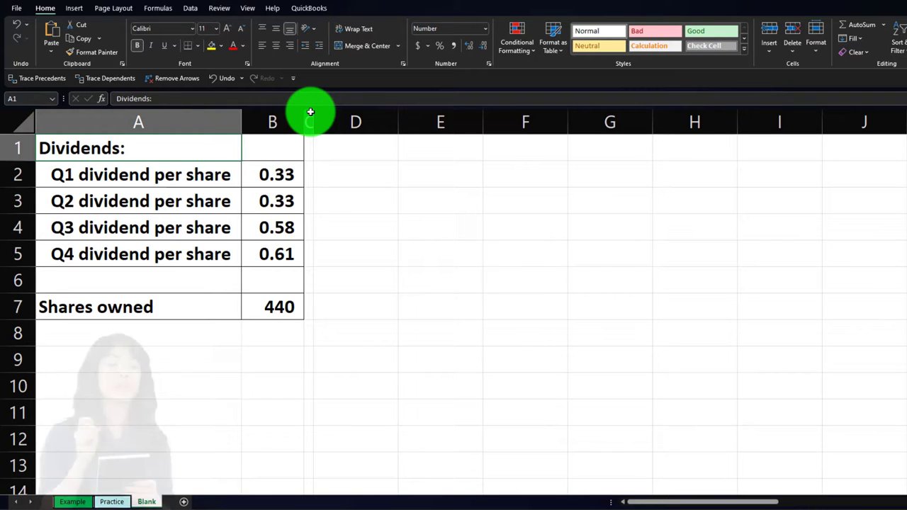
key("Down")
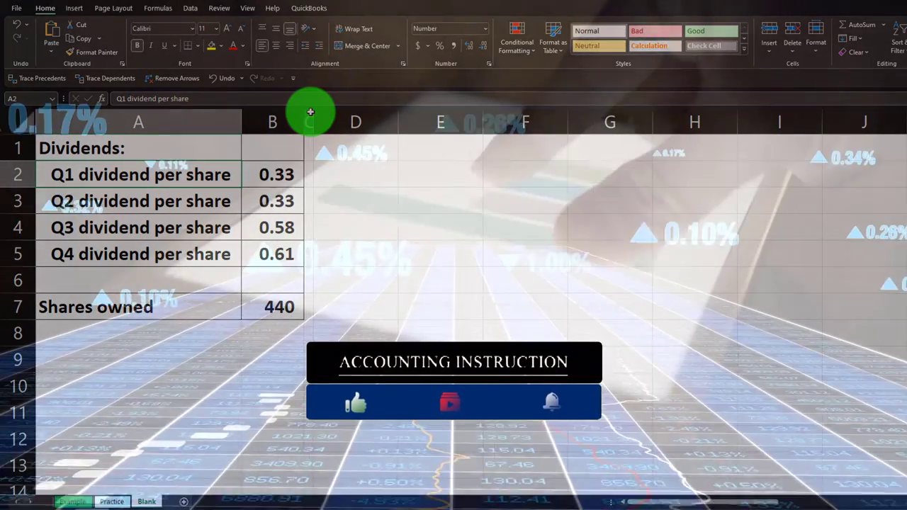
key("Right")
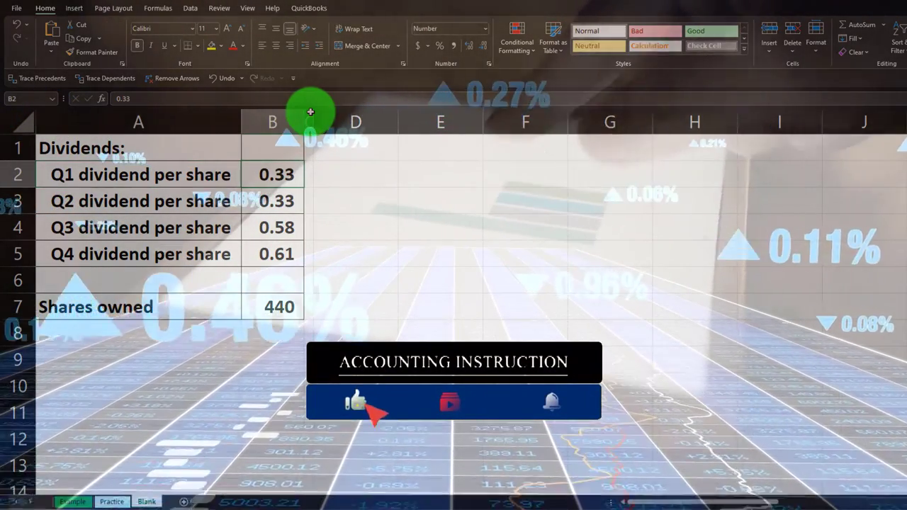
key("Down")
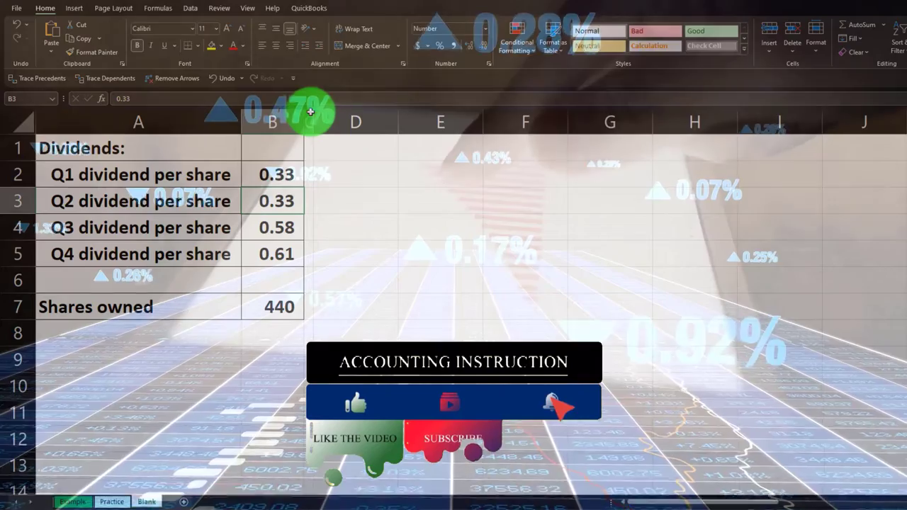
key("Down")
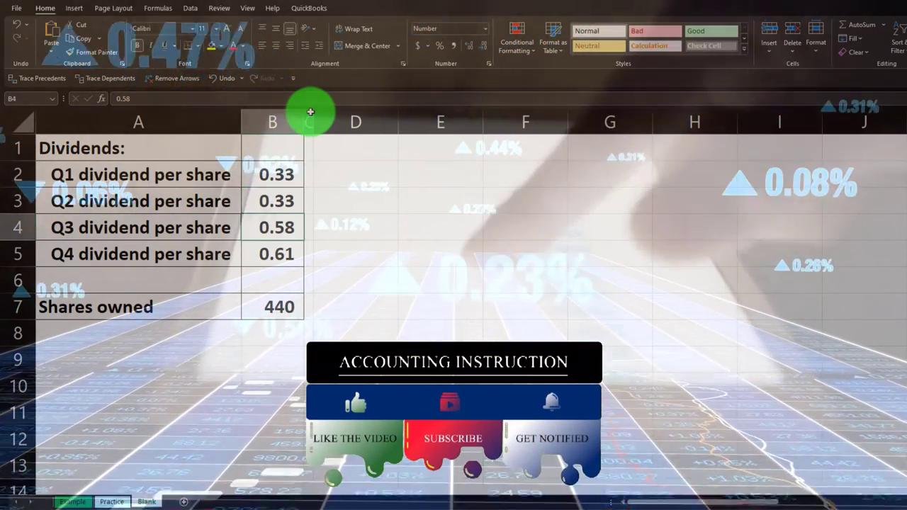
key("Down")
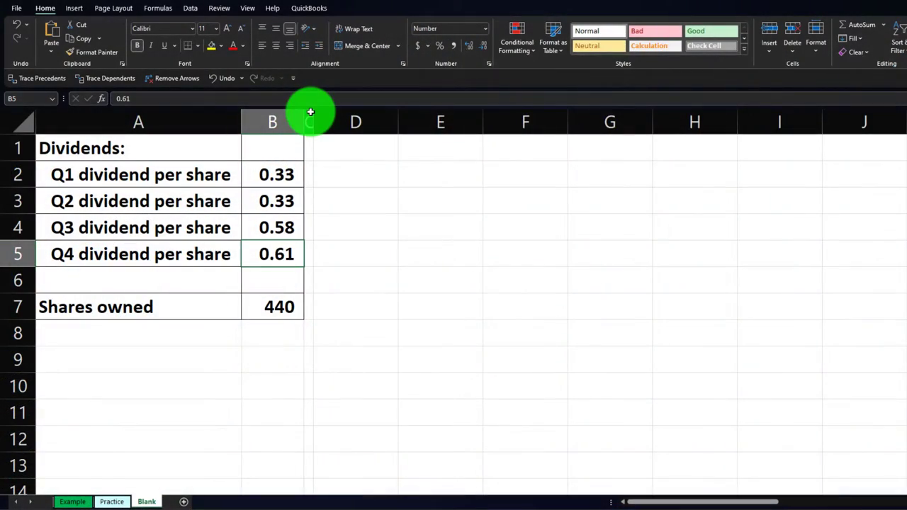
key("Up")
key("Up")
key("Up")
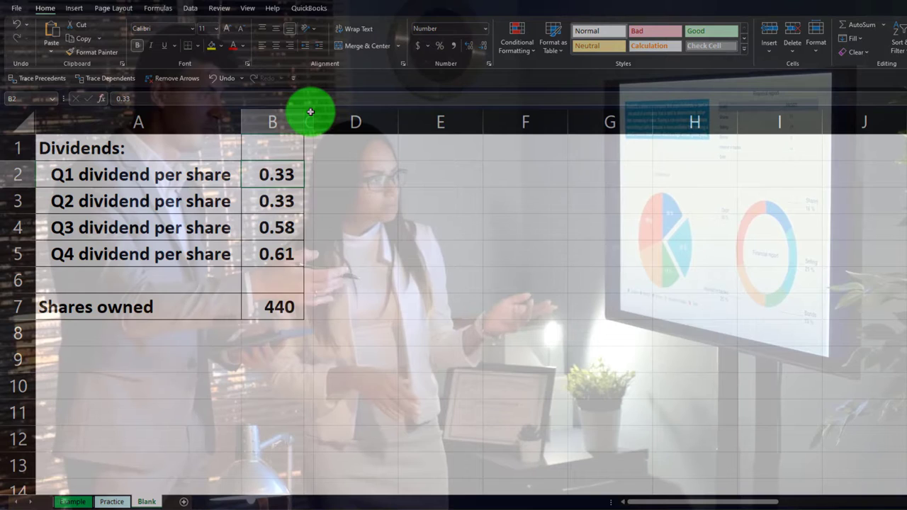
key("Down")
key("Down")
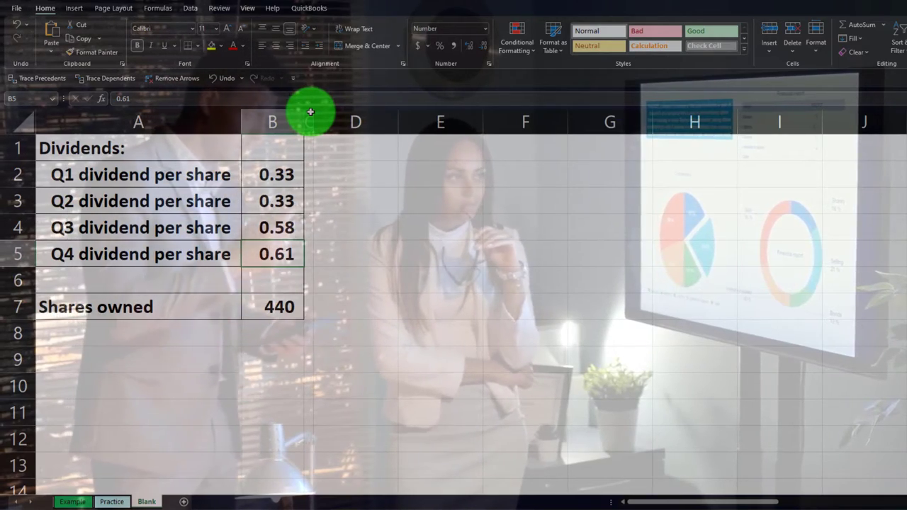
key("Down")
key("Down")
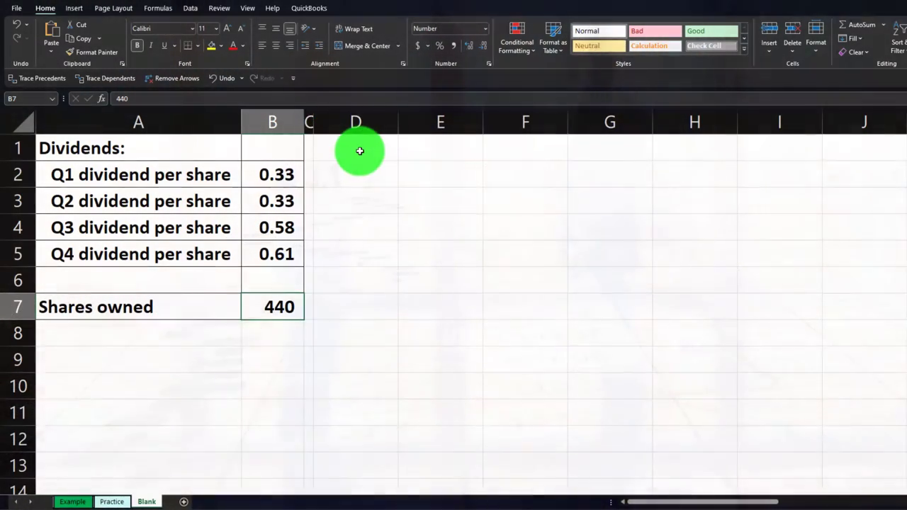
Enter the heading "Q1 Dividends" in D1 and widen column D until the heading fits.
left_click(359, 151)
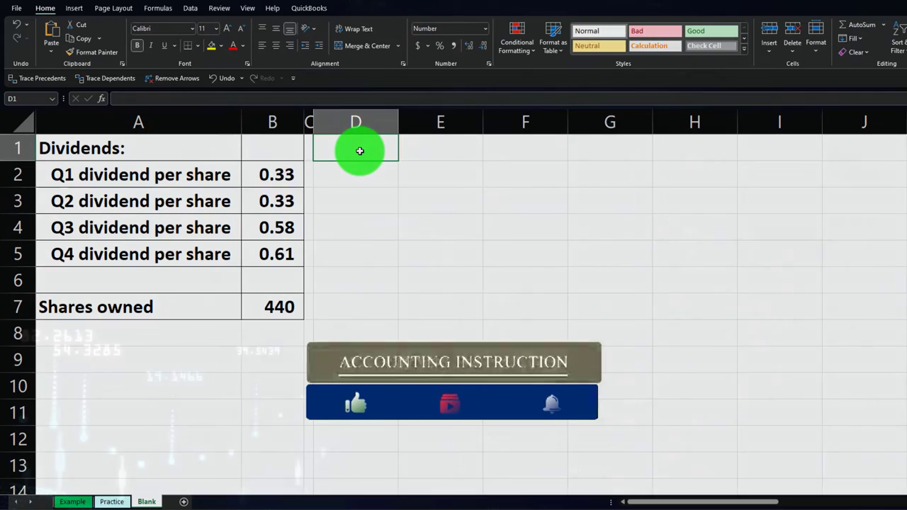
type("Q")
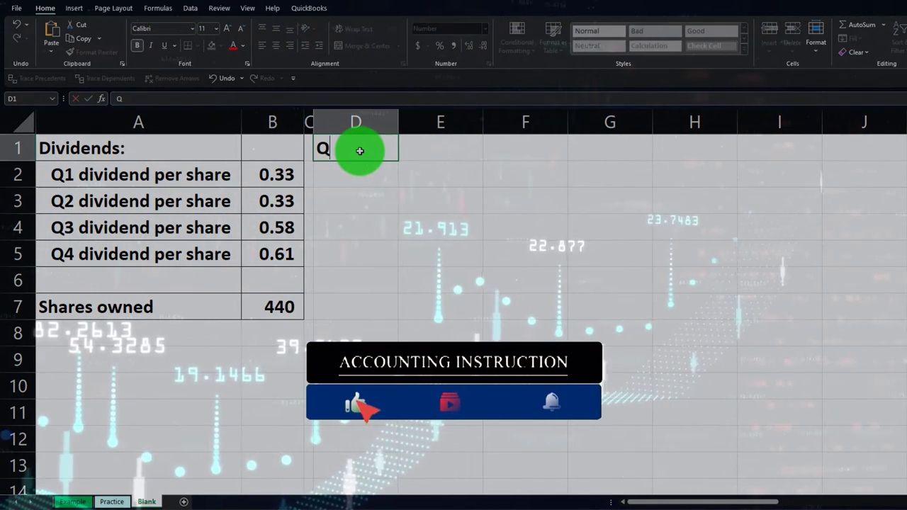
type("1")
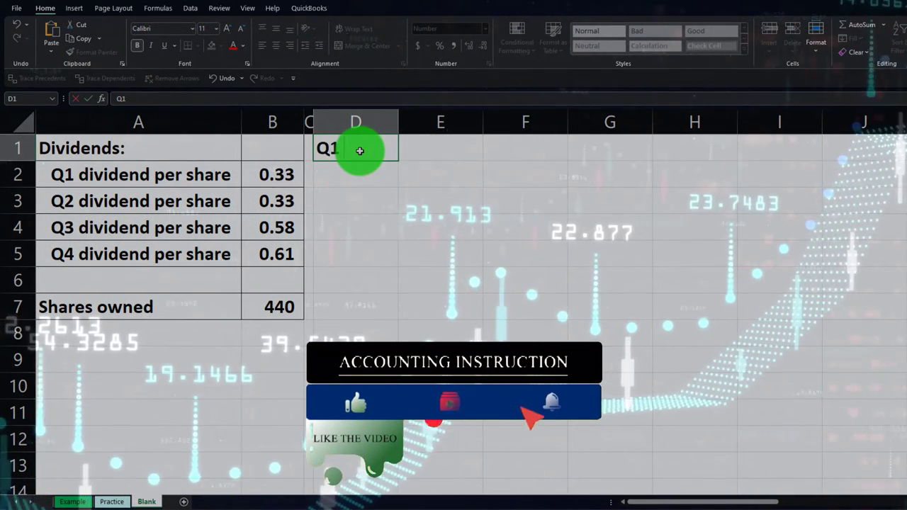
type(" Dividends")
key("Return")
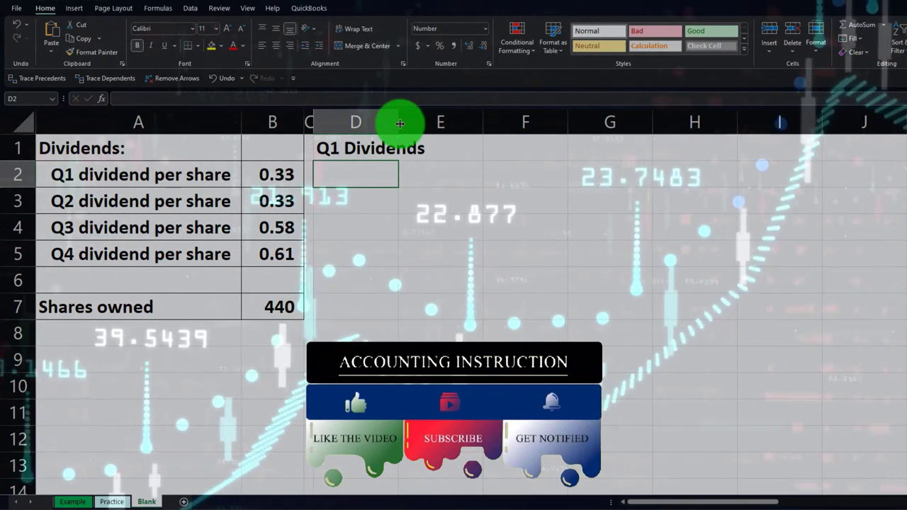
left_click_drag(398, 122, 459, 121)
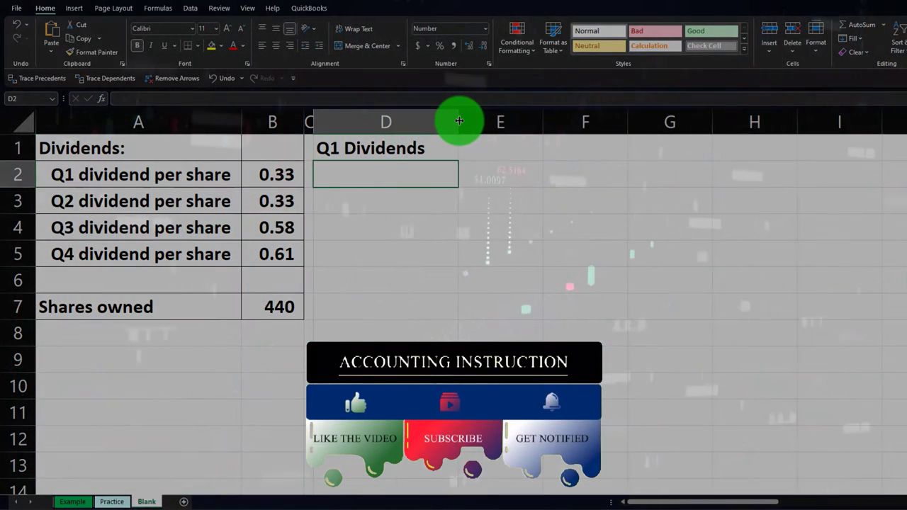
Fill the heading cells D1:E1 with black.
left_click_drag(410, 148, 469, 146)
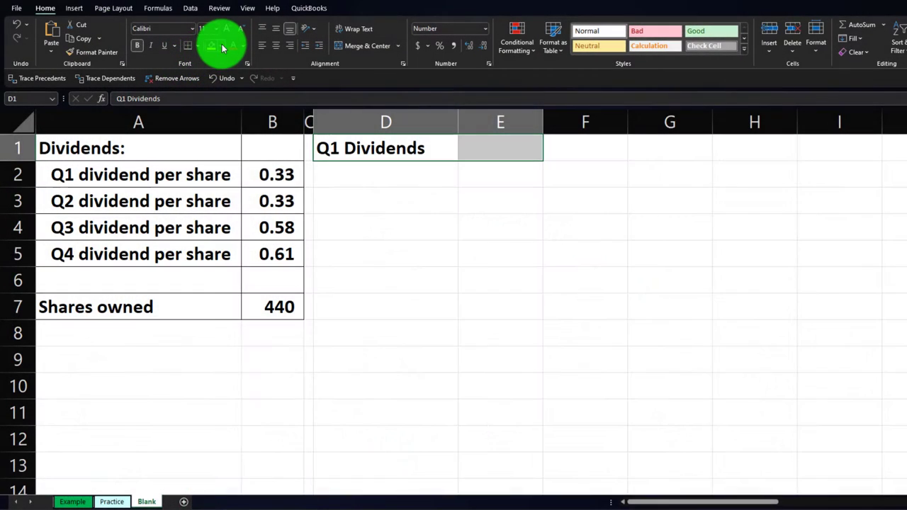
left_click(222, 46)
left_click(219, 72)
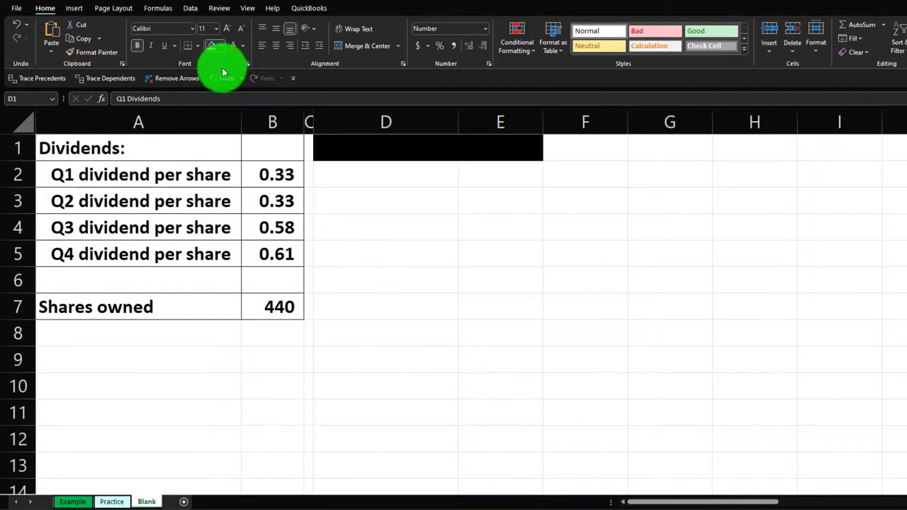
Set the font colour of the black heading cells D1:E1 to white.
left_click(243, 48)
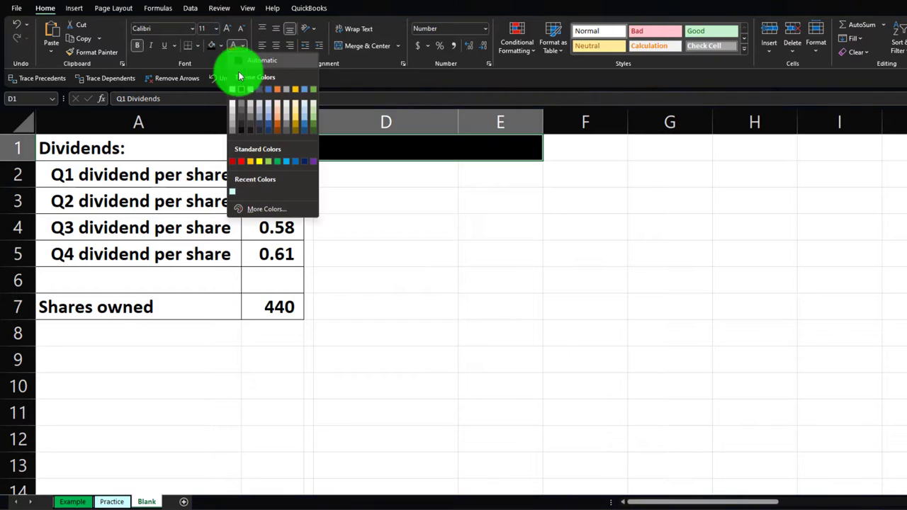
left_click(234, 89)
Link D2 to the "Shares owned" label with the formula =A7.
left_click(375, 180)
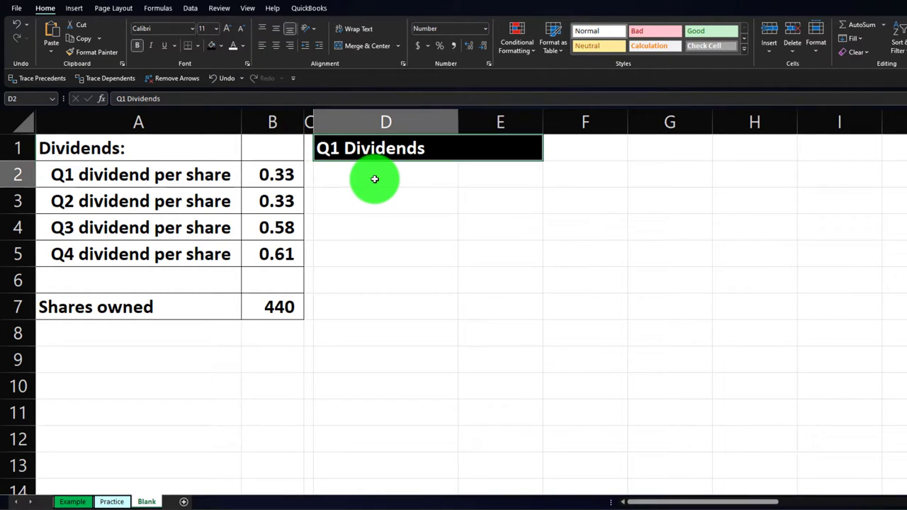
type("=")
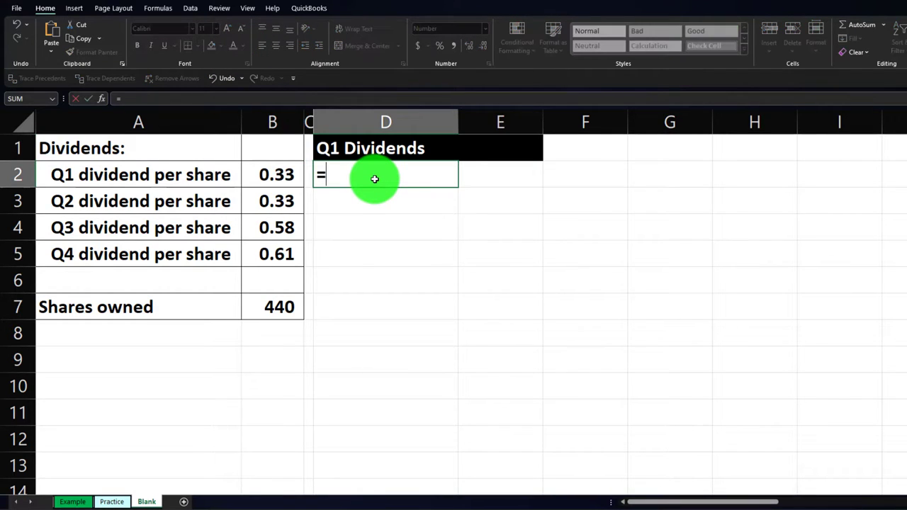
key("Down")
key("Down")
key("Down")
key("Down")
key("Left")
key("Left")
key("Left")
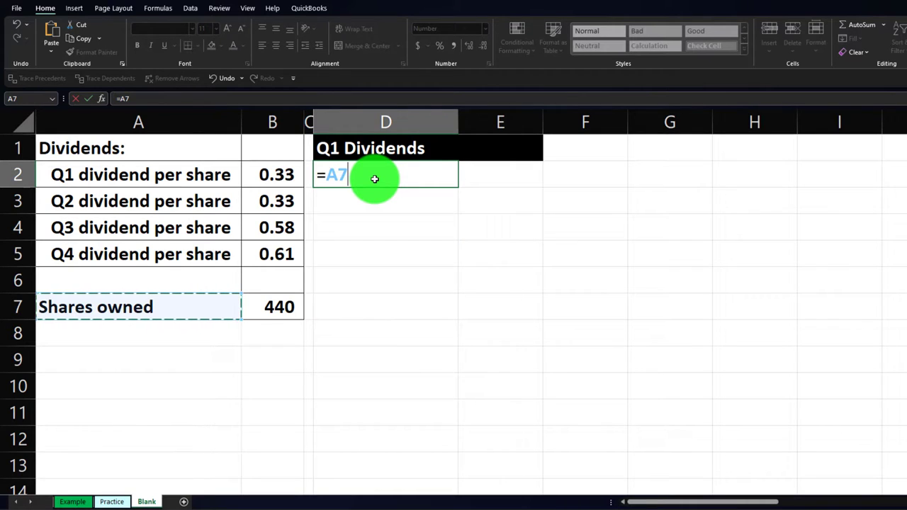
key("Tab")
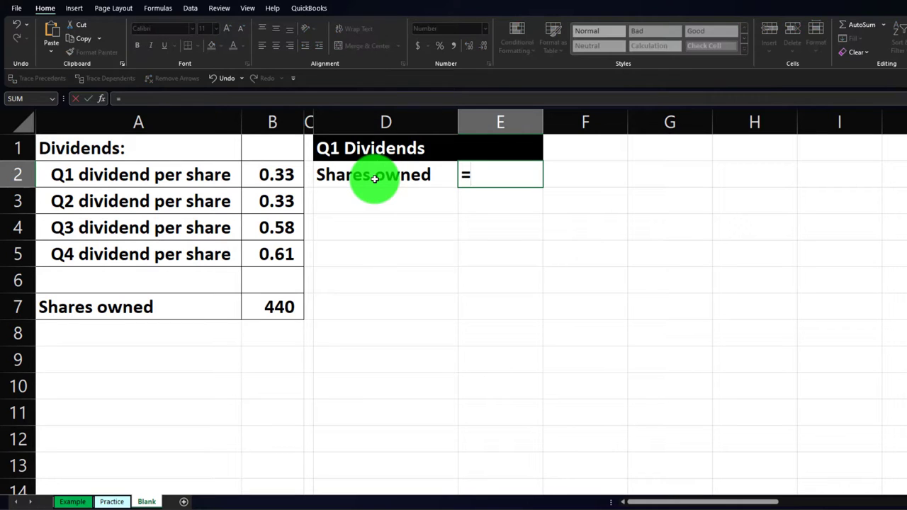
Link E2 to the number of shares owned with the formula =B7.
key("Down")
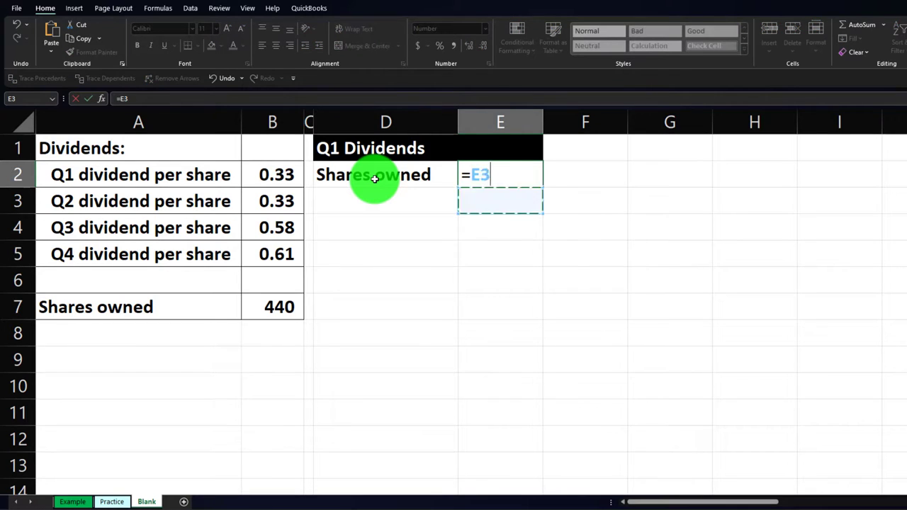
key("Down")
key("Down")
key("Down")
key("Left")
key("Left")
key("Left")
key("Down")
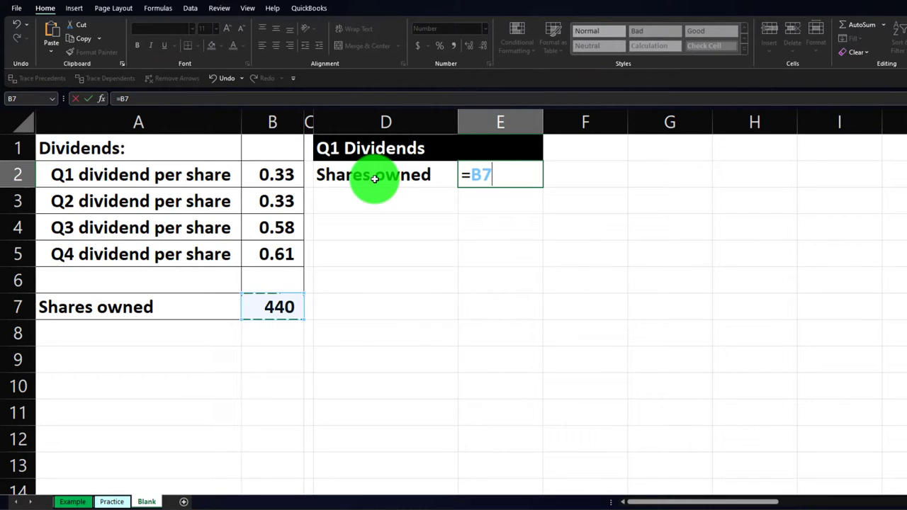
key("Return")
Test the link by setting the shares owned in B7 to 500, and undo the change.
key("Down")
key("Down")
key("Down")
key("Down")
key("Left")
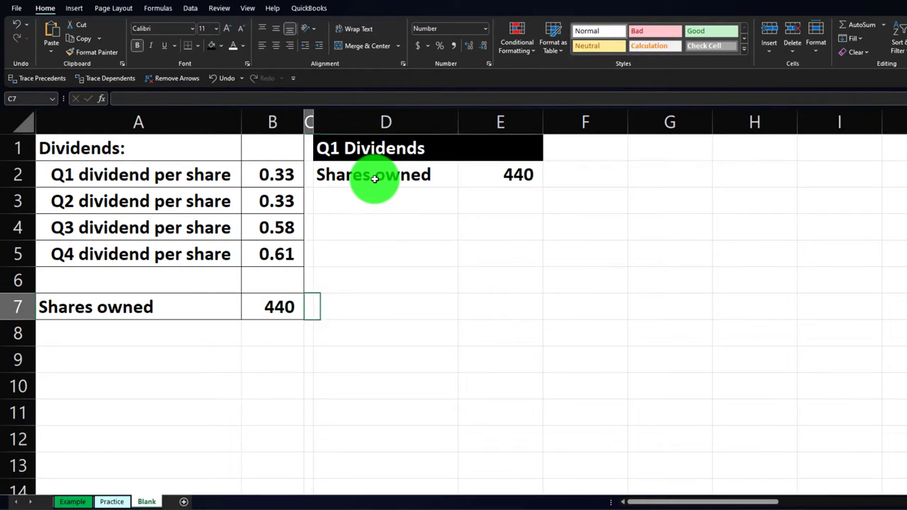
key("Left")
type("500")
key("Return")
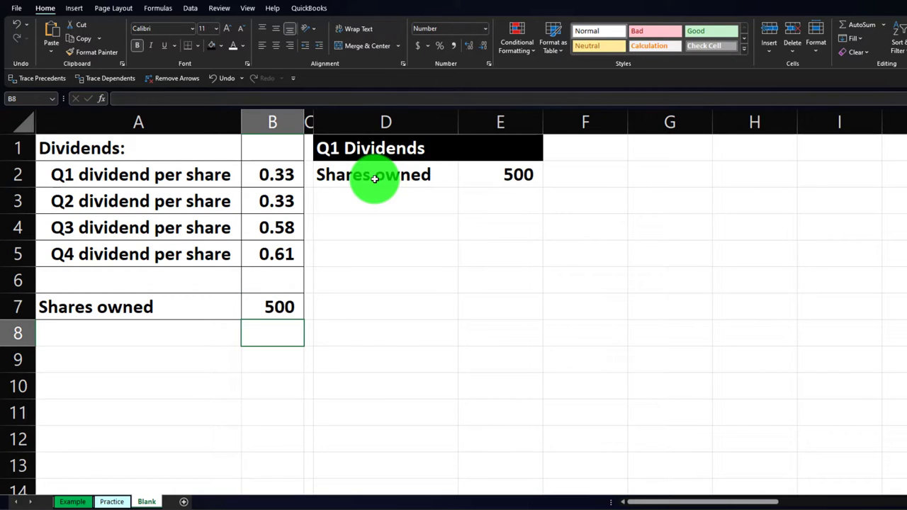
left_click(14, 27)
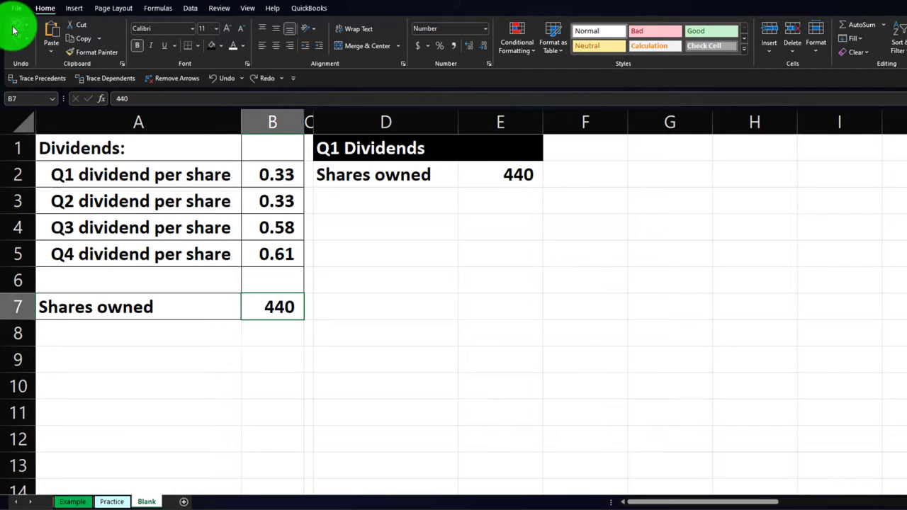
Link D3 to the "Q1 dividend per share" label with =A2 and widen column D to fit the text.
key("Right")
key("Right")
key("Up")
key("Up")
key("Up")
key("Up")
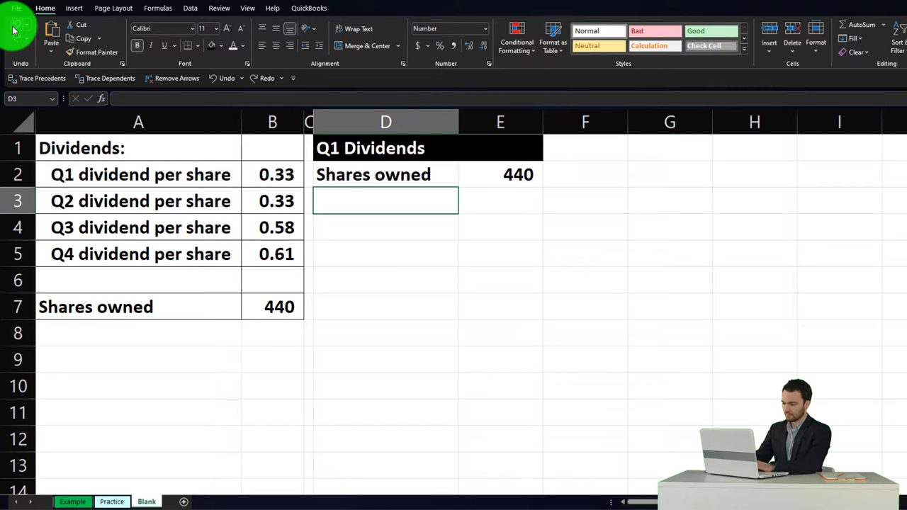
type("=")
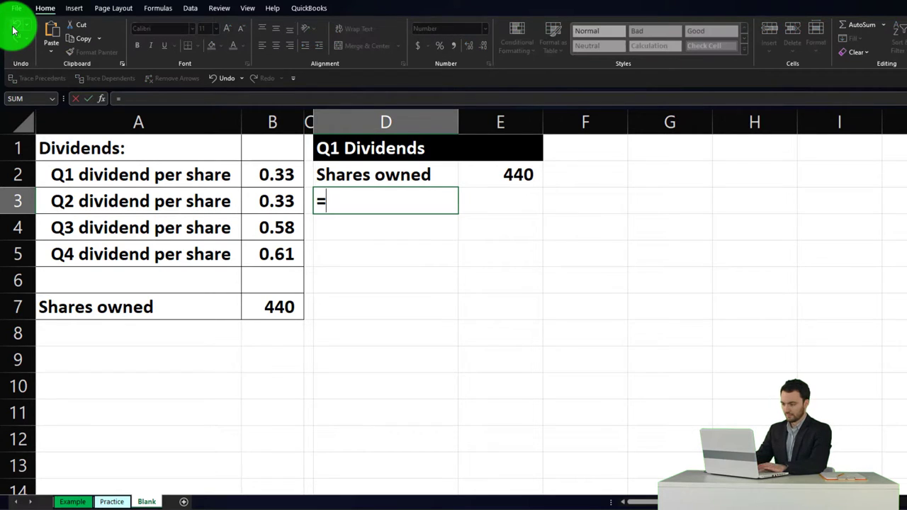
key("Left")
key("Left")
key("Left")
key("Up")
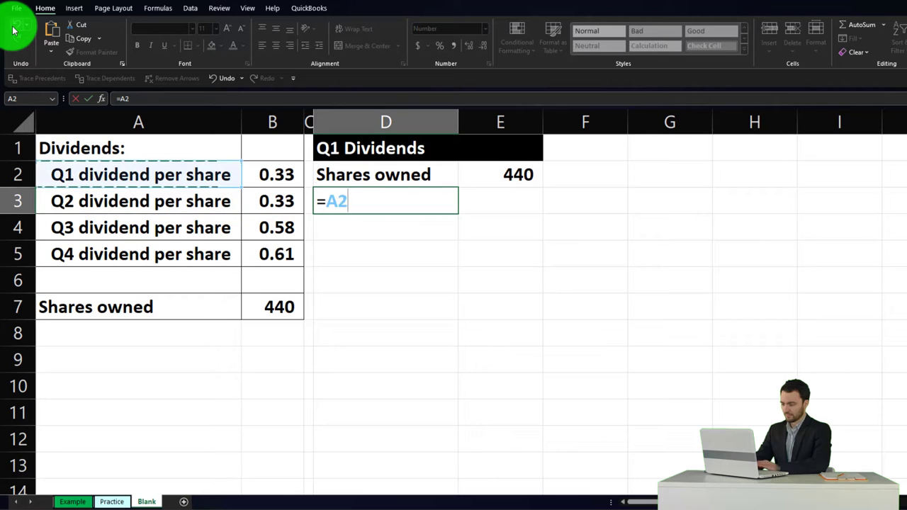
key("Tab")
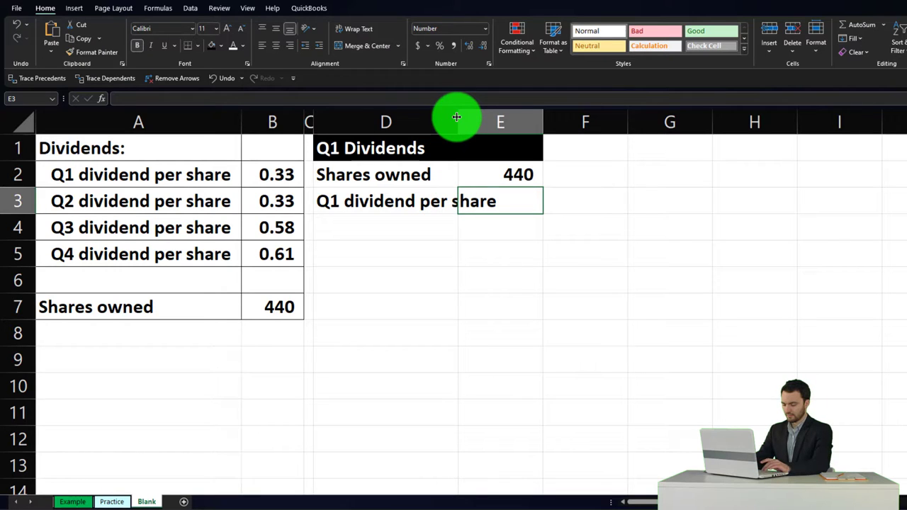
left_click_drag(456, 116, 503, 117)
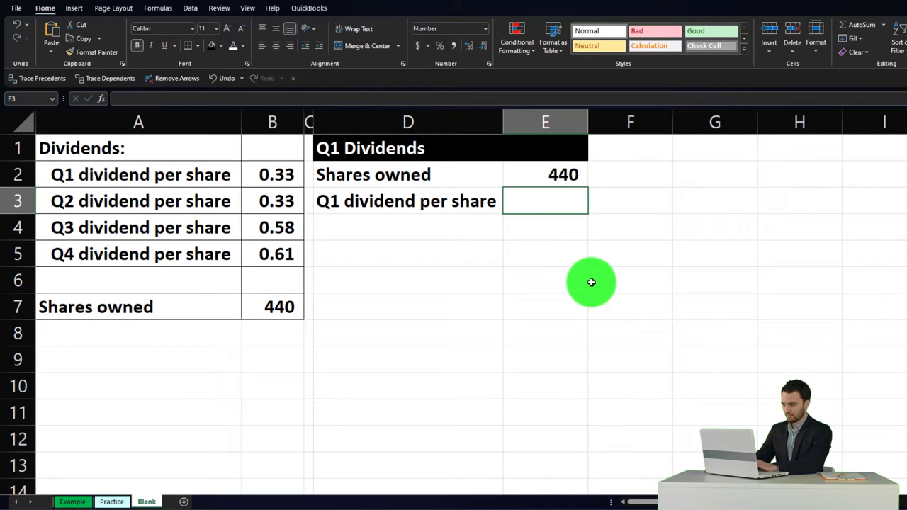
Link E3 to the Q1 dividend per share amount with the formula =B2.
type("=")
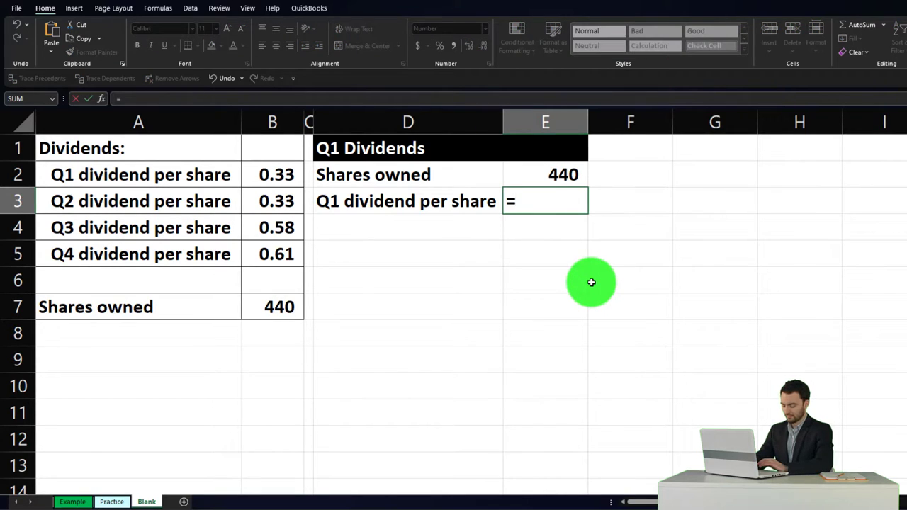
key("Left")
key("Left")
key("Left")
key("Up")
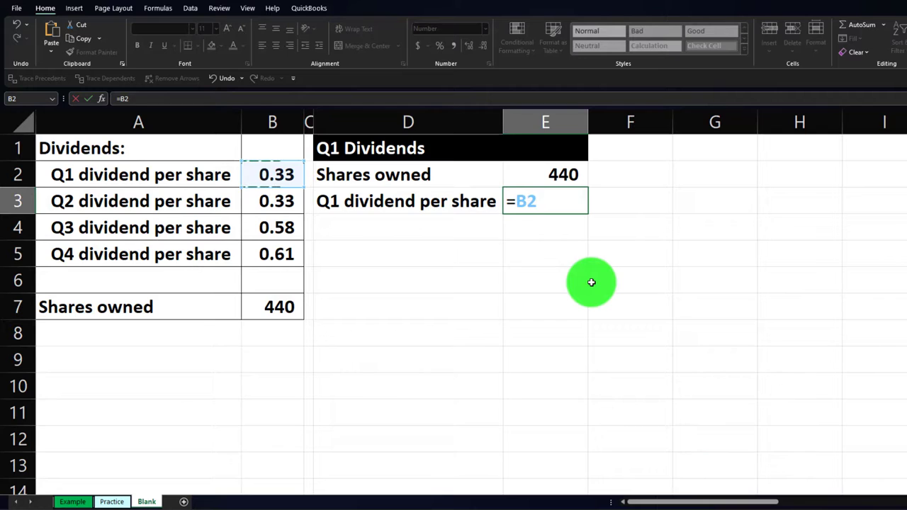
key("Return")
Format the dividend per share in E3 with two decimal places and underline it.
key("Left")
key("Up")
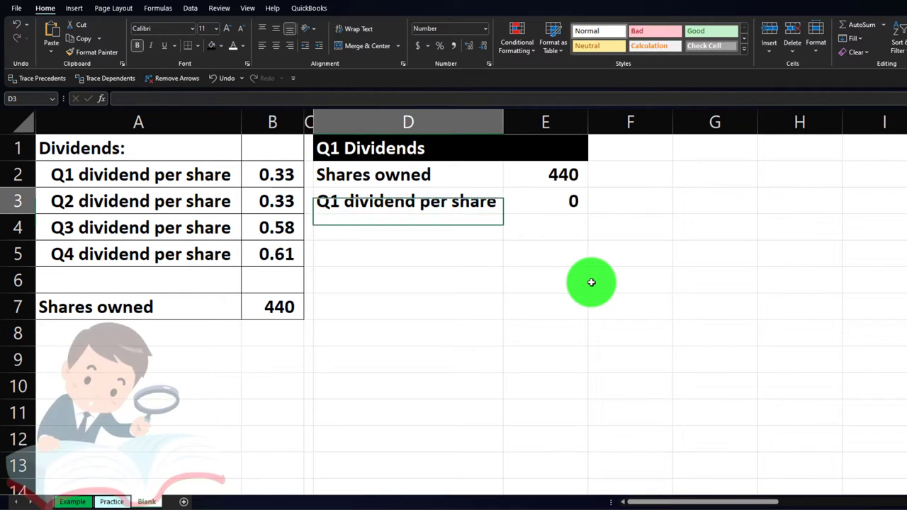
key("Right")
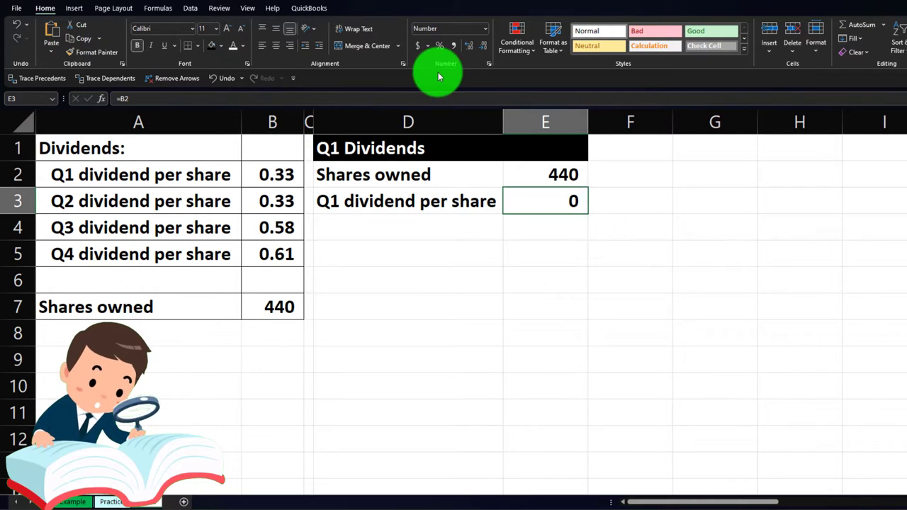
left_click(471, 50)
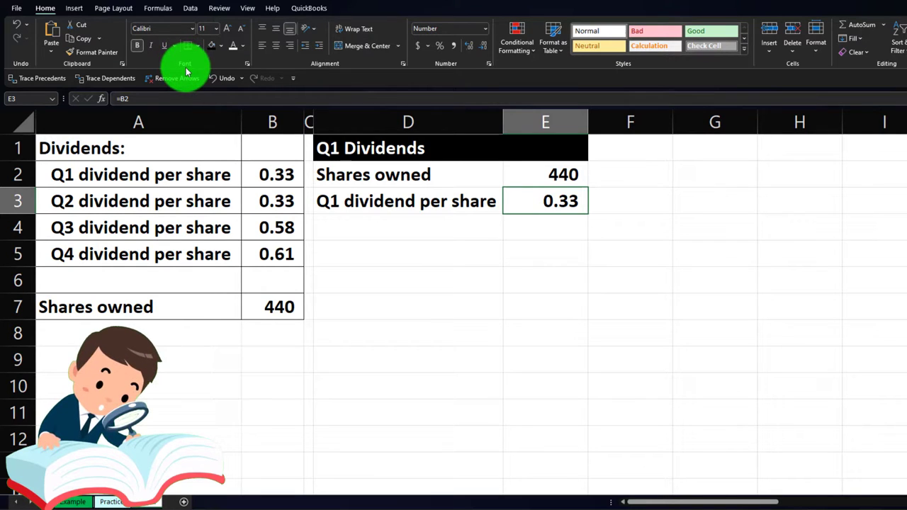
left_click(165, 45)
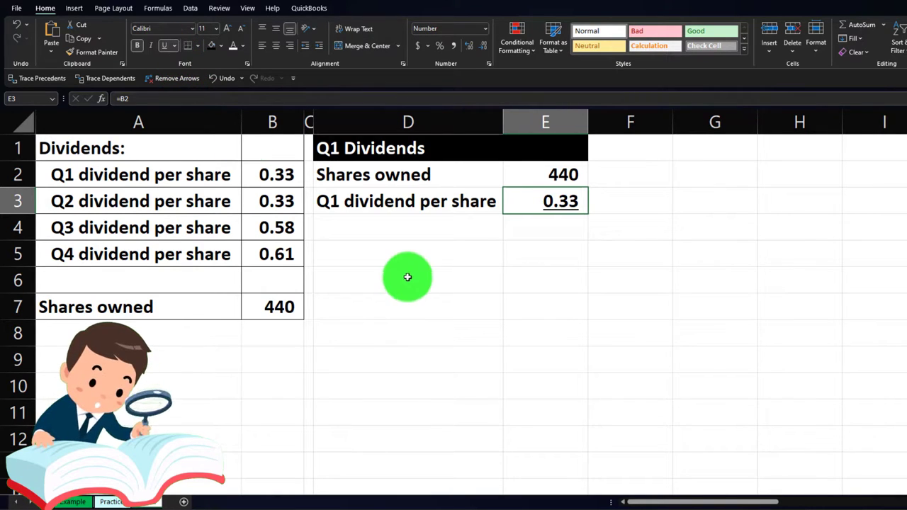
Enter the label "Q1 dividend" in D4.
key("Down")
key("Left")
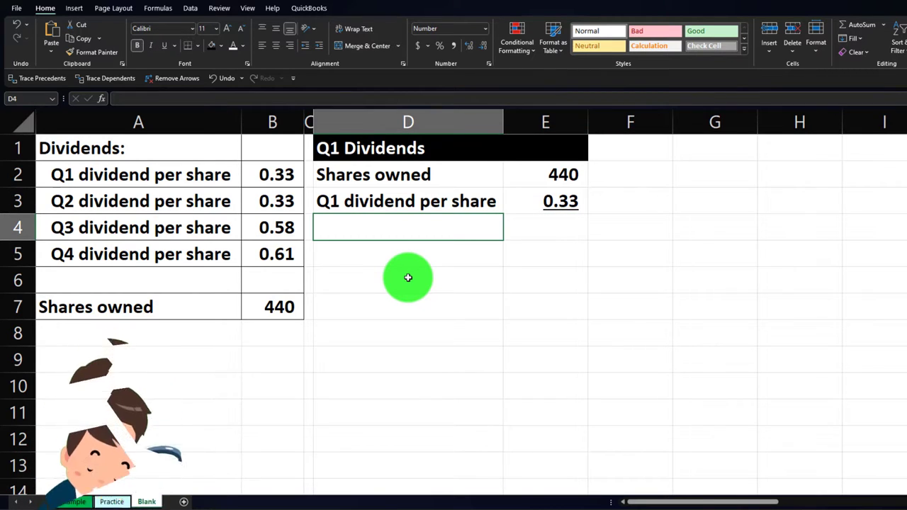
type("Q")
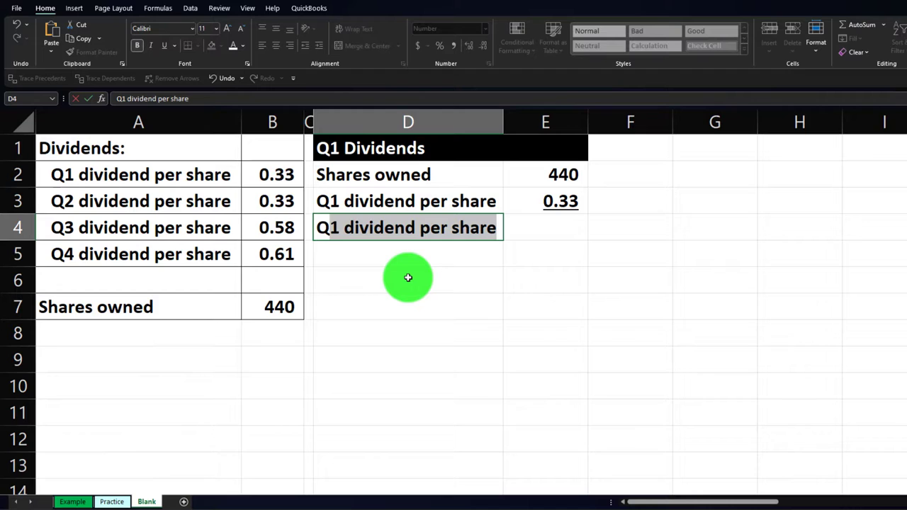
type("1 divid")
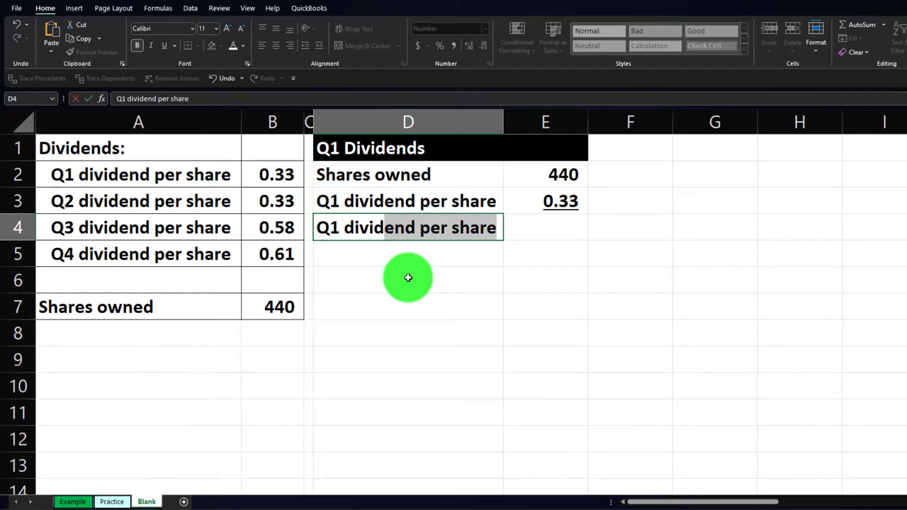
type("end")
key("Delete")
key("Tab")
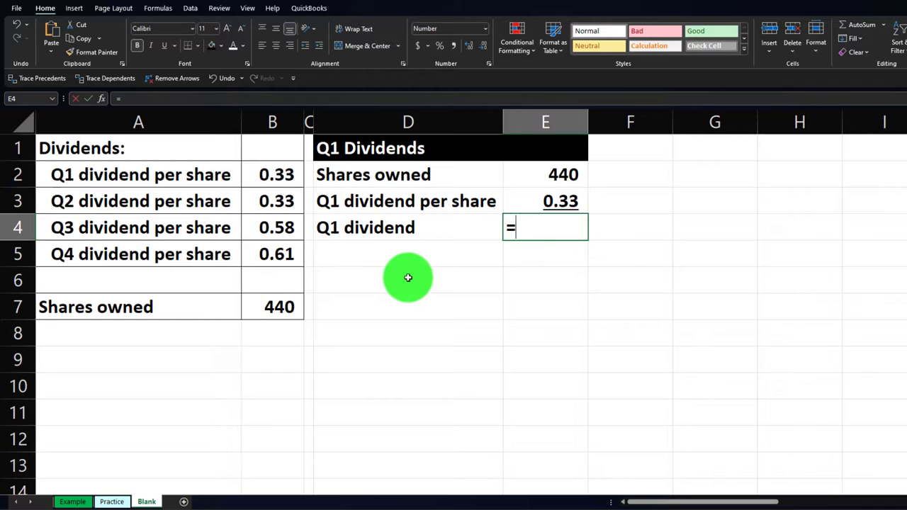
Calculate the Q1 dividend in E4 by multiplying shares owned by dividend per share with =E2*E3.
type("=")
key("Up")
key("Up")
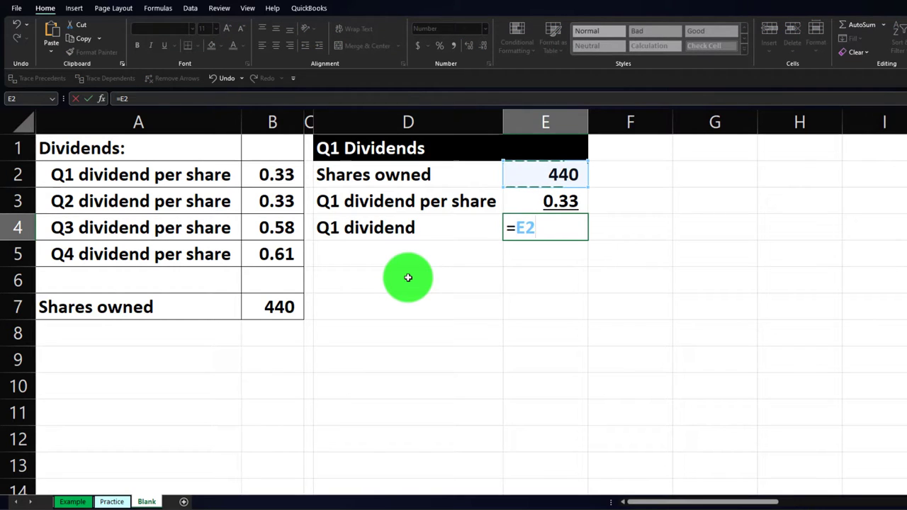
type("*")
key("Up")
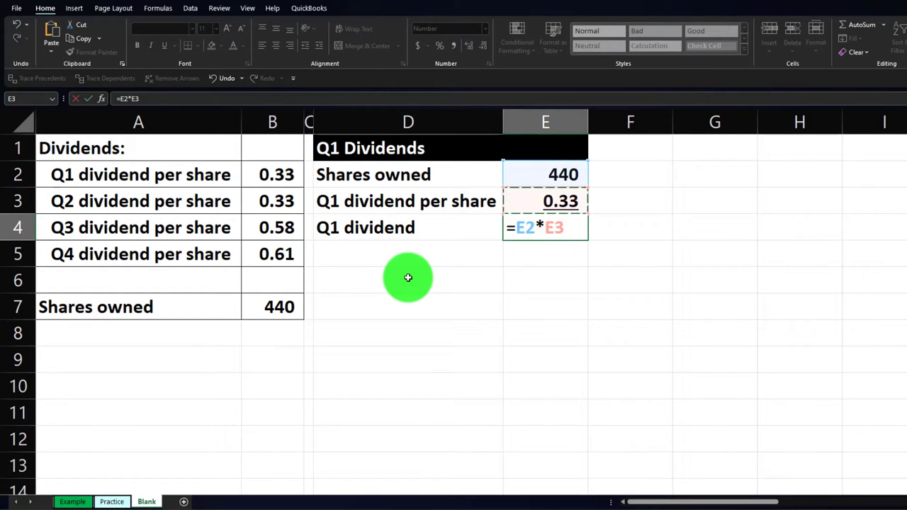
key("Return")
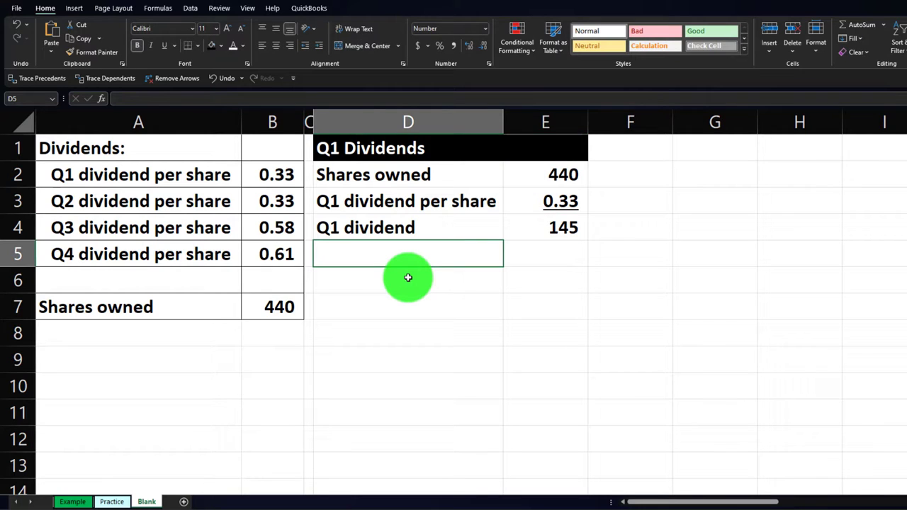
Format the Q1 dividend in E4 with two decimal places.
key("Up")
key("Right")
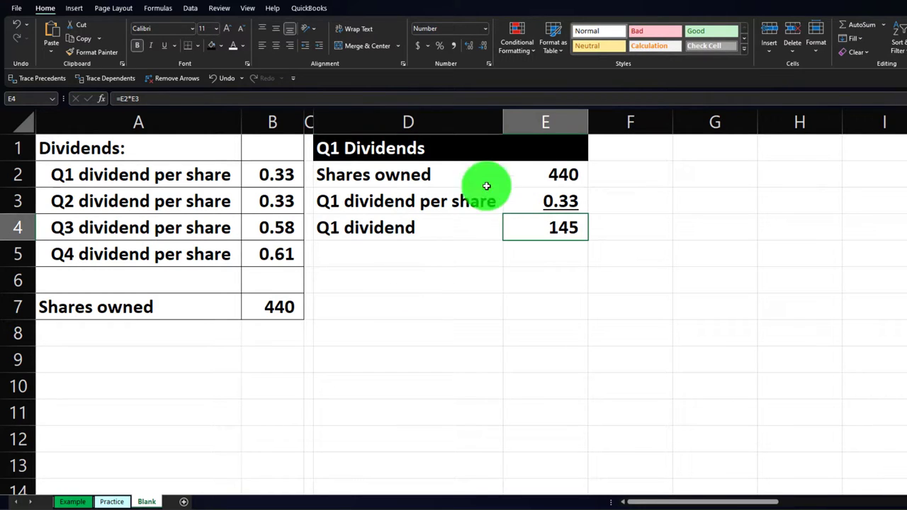
left_click(466, 51)
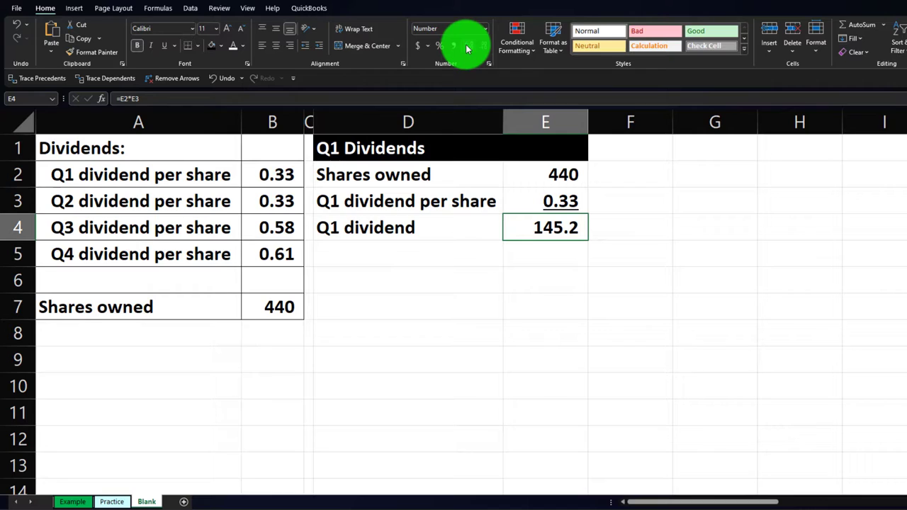
left_click(467, 48)
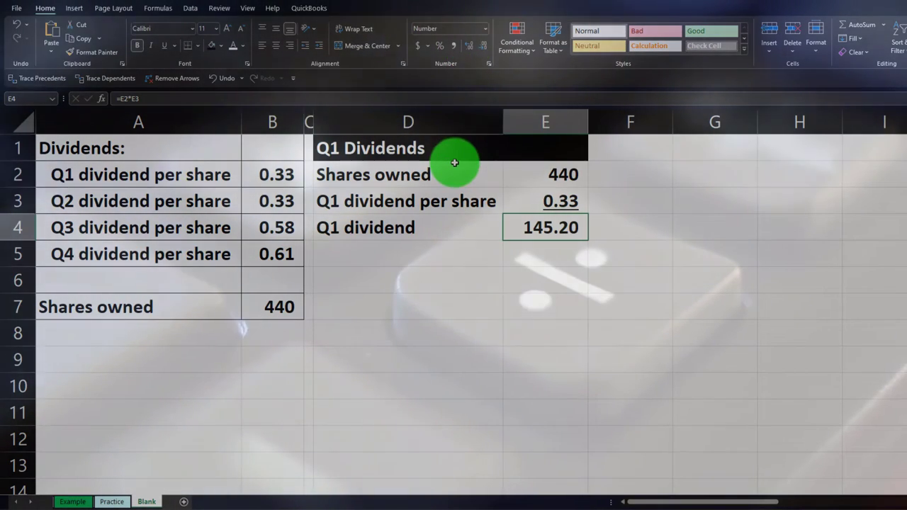
Fill the Q1 table body D2:E4 with a light blue from the custom colors and add borders to its cells.
left_click(427, 174)
left_click_drag(427, 174, 516, 215)
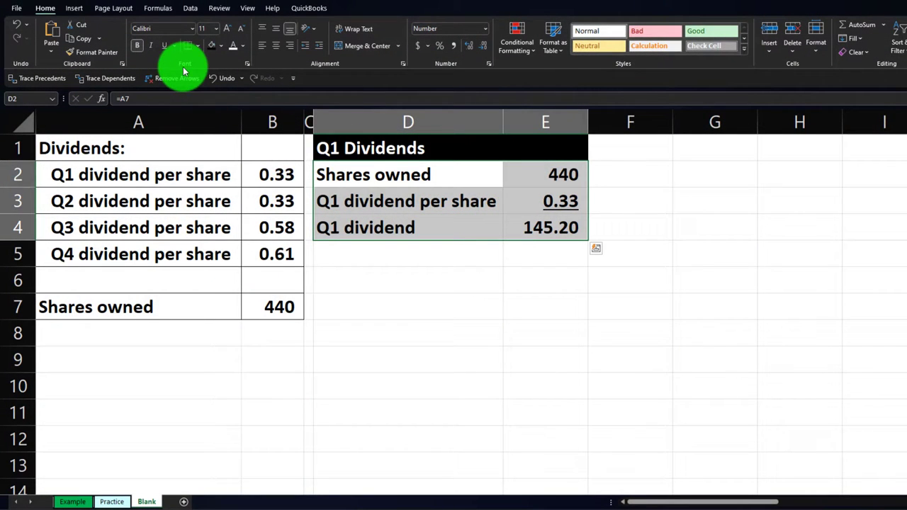
left_click(222, 47)
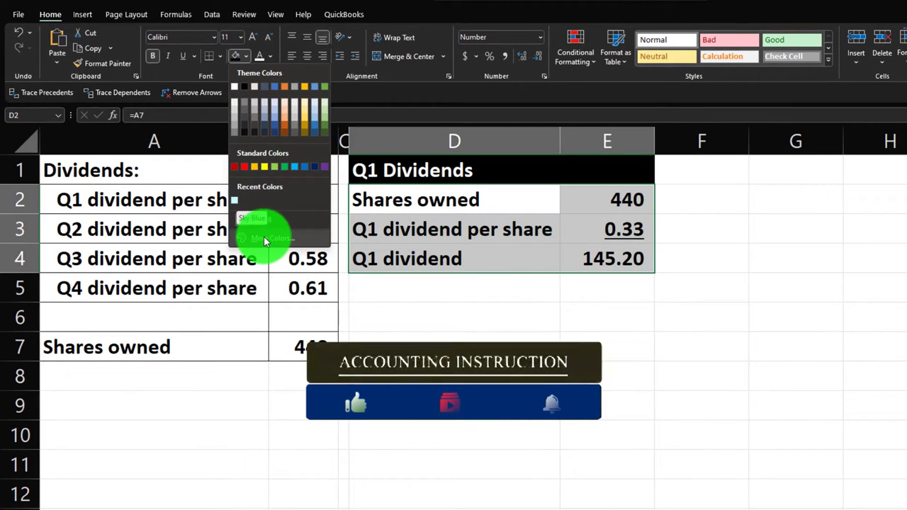
left_click(285, 236)
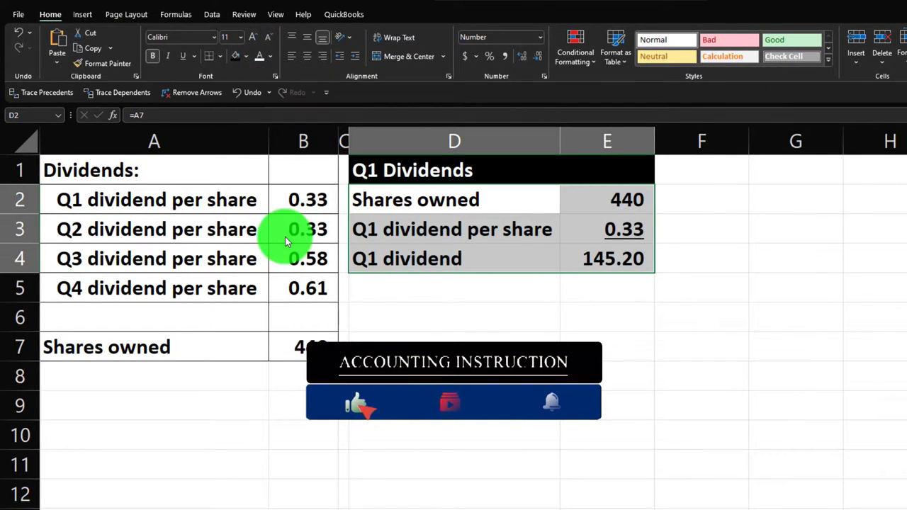
left_click_drag(700, 238, 770, 228)
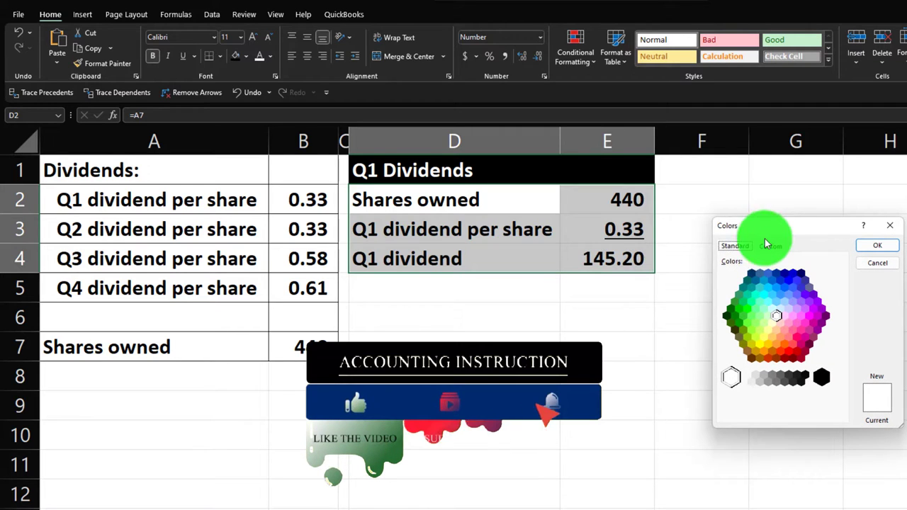
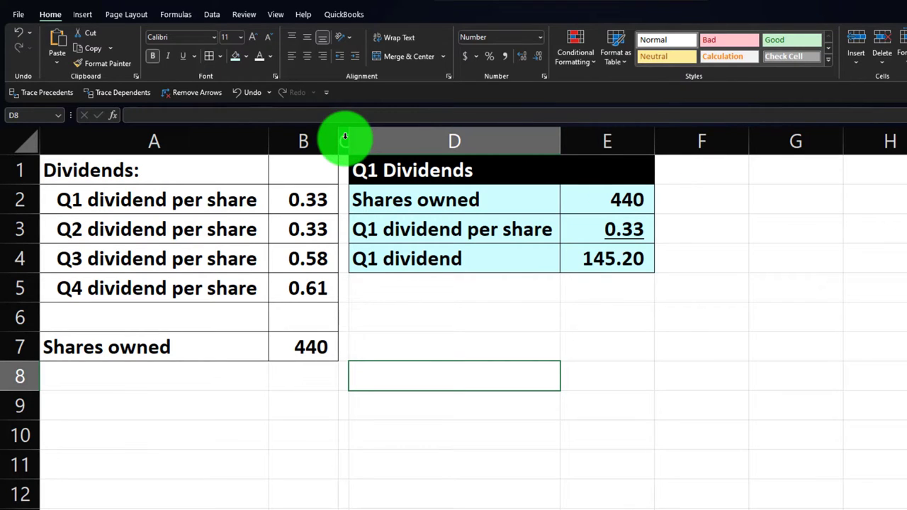
Enter the heading "Q2 Dividends" in D6.
left_click(345, 137)
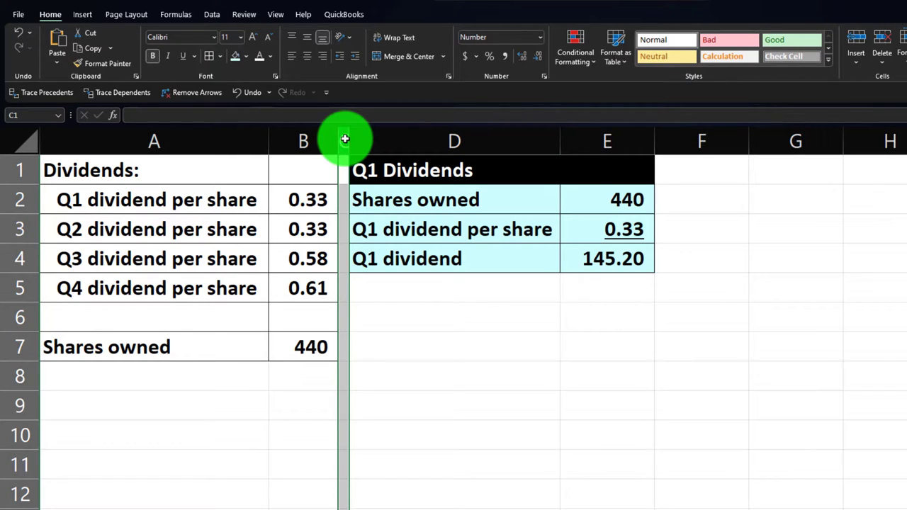
left_click(402, 319)
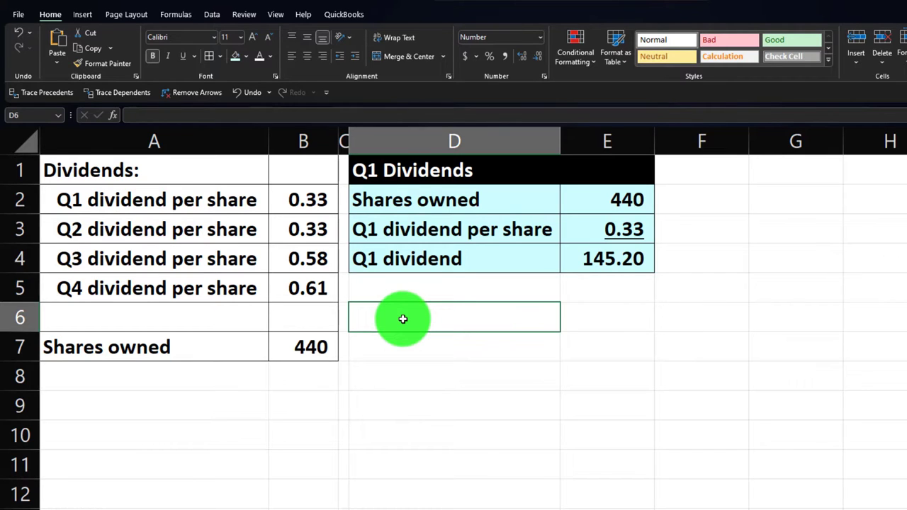
type("Q2")
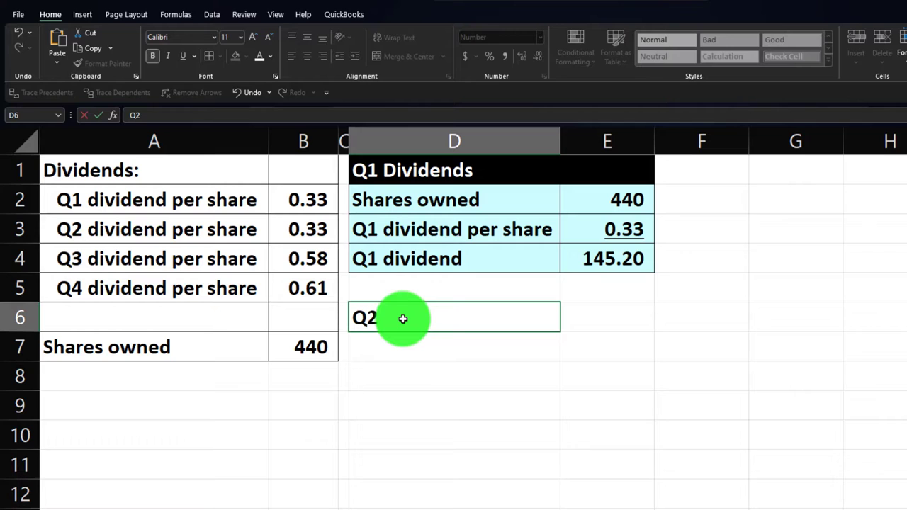
type(" Dividends")
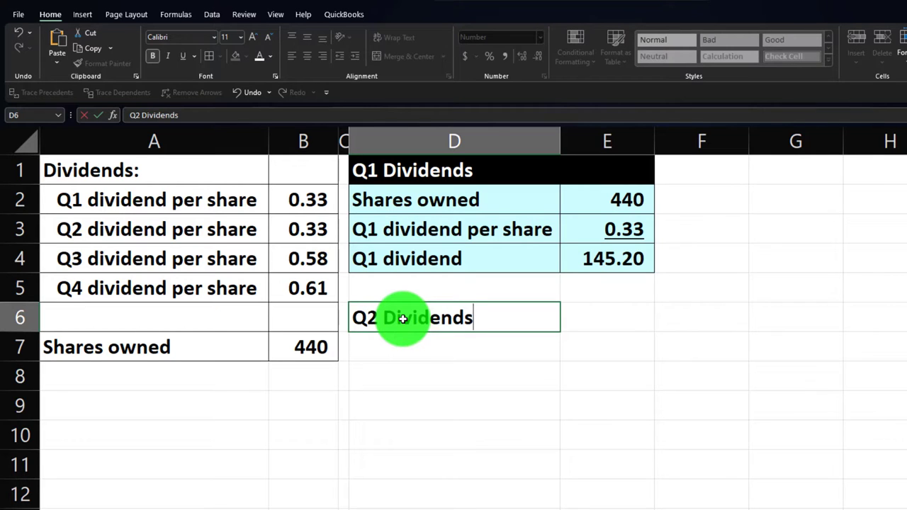
key("Return")
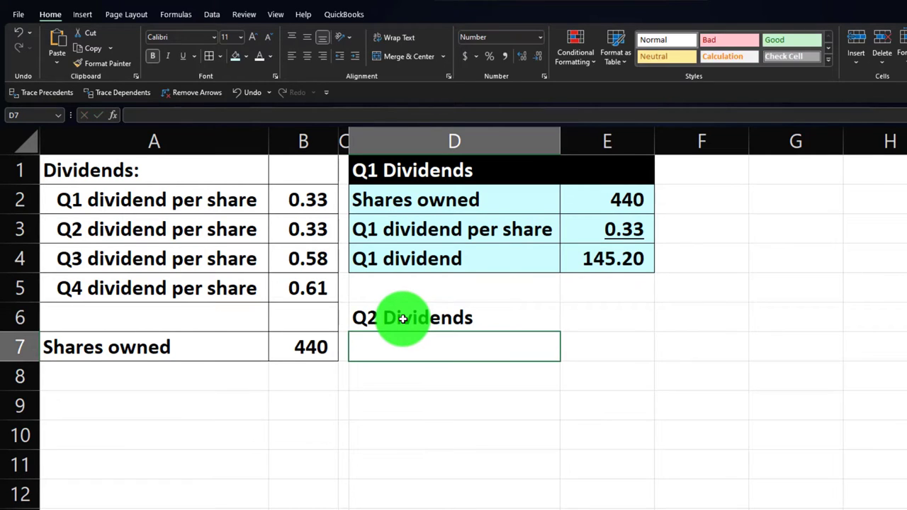
Format the Q2 heading cells D6:E6 with a black fill and white text.
left_click_drag(401, 319, 576, 315)
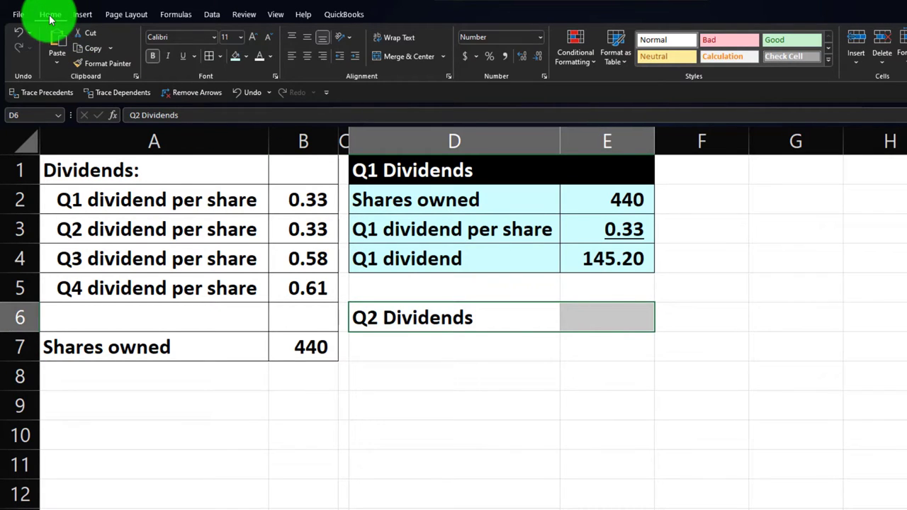
left_click(244, 64)
left_click(243, 90)
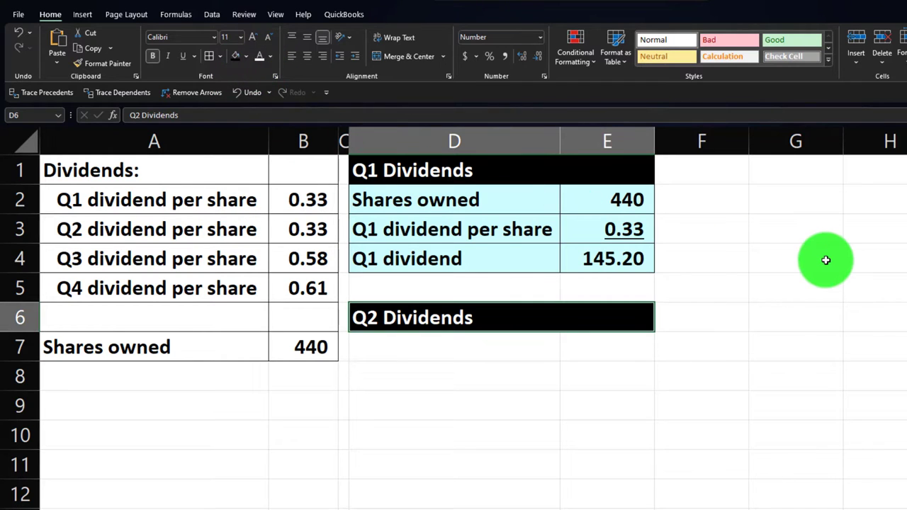
Link D7 to the "Shares owned" label with =A7.
key("Down")
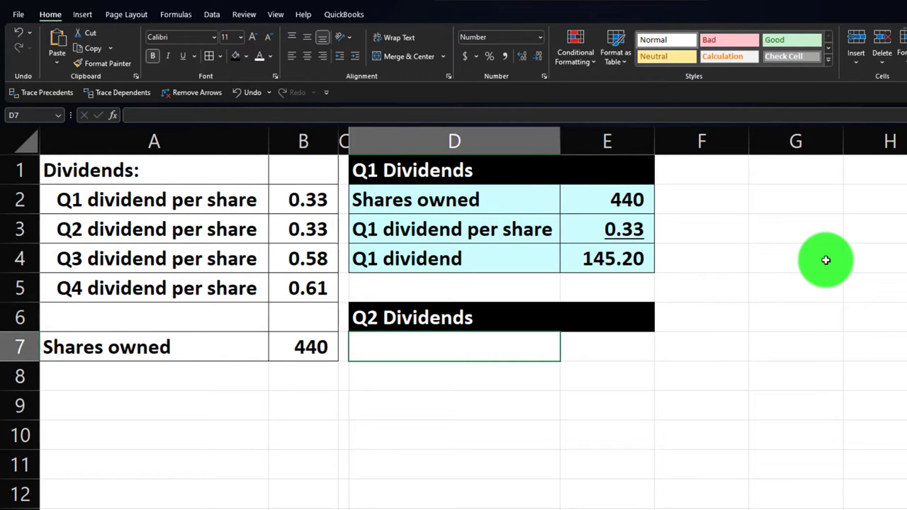
type("=")
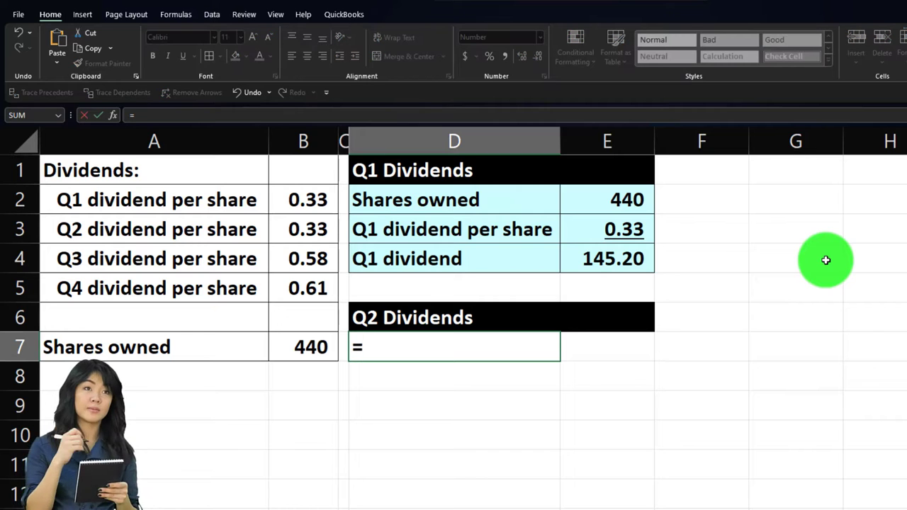
key("Left")
key("Left")
key("Left")
key("Tab")
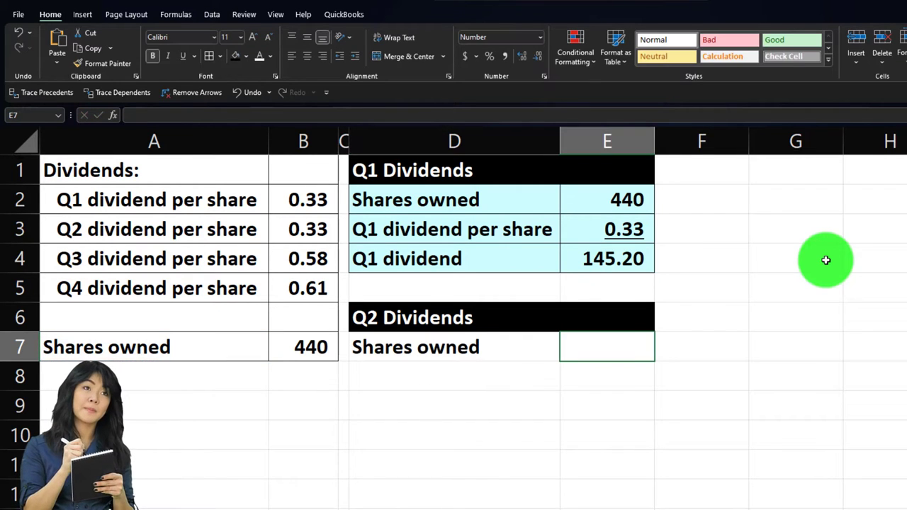
Bring the number of shares owned into E7 with =B7.
type("=")
key("Left")
key("Left")
key("Left")
key("Return")
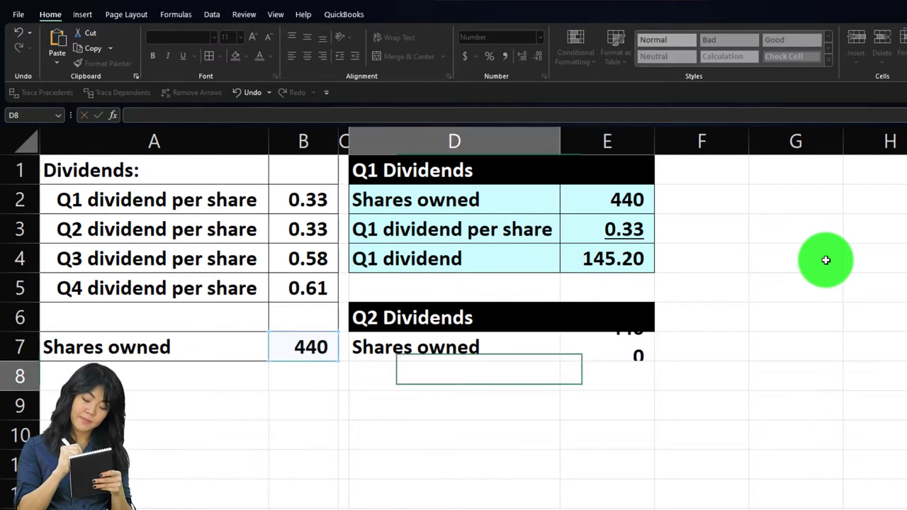
Link D8 to the "Q2 dividend per share" label with =A3.
type("=")
key("Left")
key("Left")
key("Left")
key("Up")
key("Up")
key("Up")
key("Up")
key("Up")
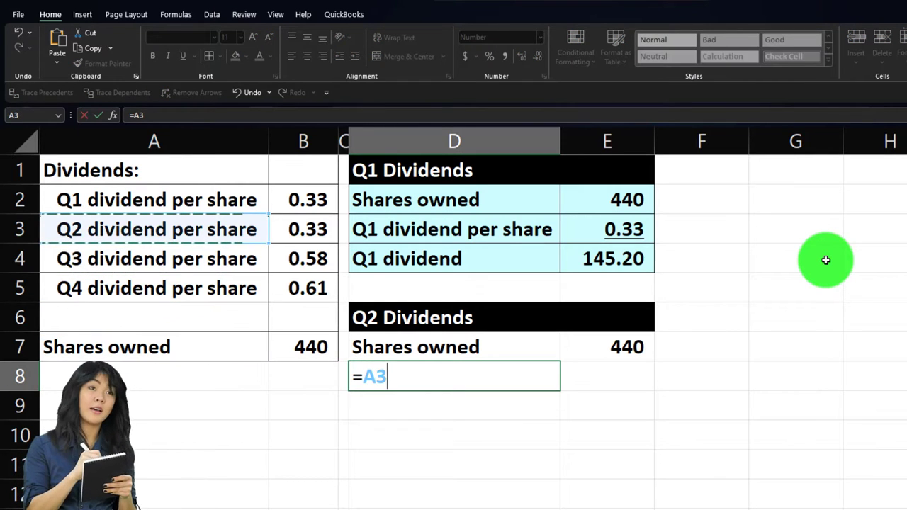
key("Tab")
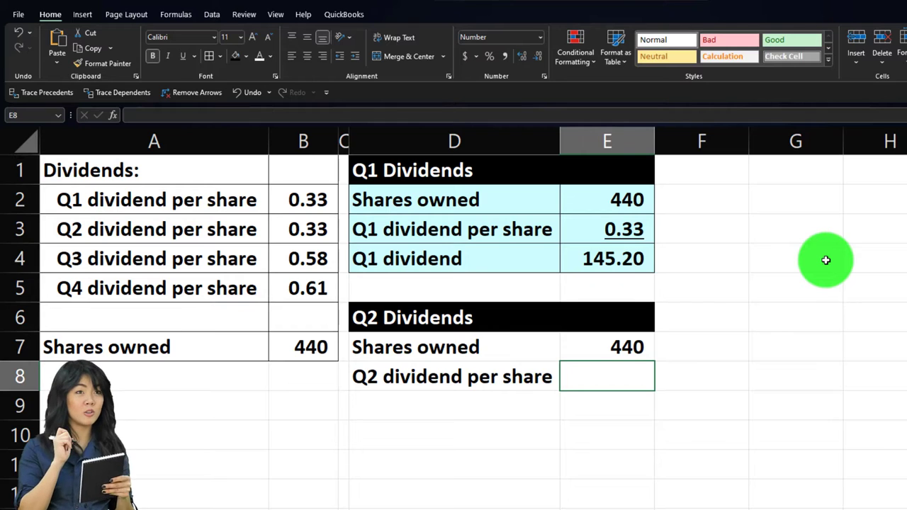
Bring the Q2 dividend per share amount into E8 with =B3.
type("=")
key("Left")
key("Left")
key("Left")
key("Up")
key("Up")
key("Up")
key("Up")
key("Up")
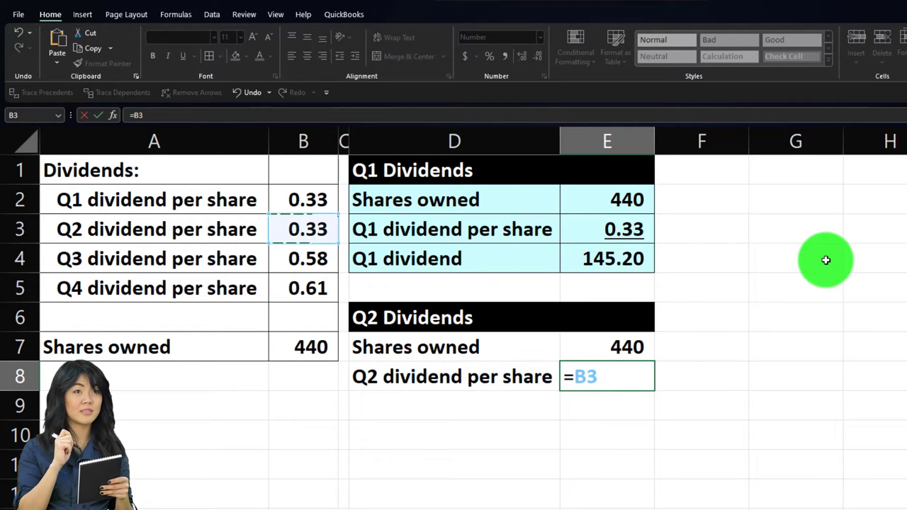
key("Return")
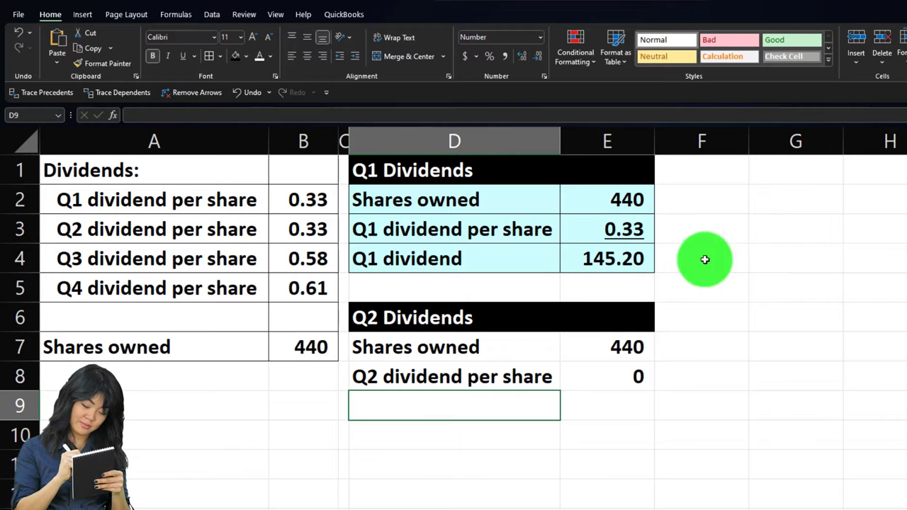
Copy the formatting of the Q1 table body D2:E4 onto the Q2 table body D7:E9 with Format Painter.
left_click_drag(495, 204, 599, 252)
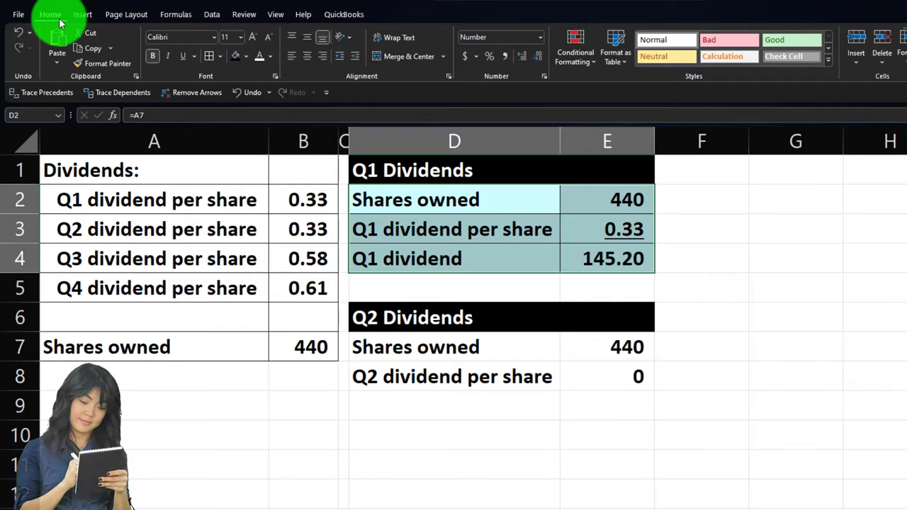
left_click(95, 64)
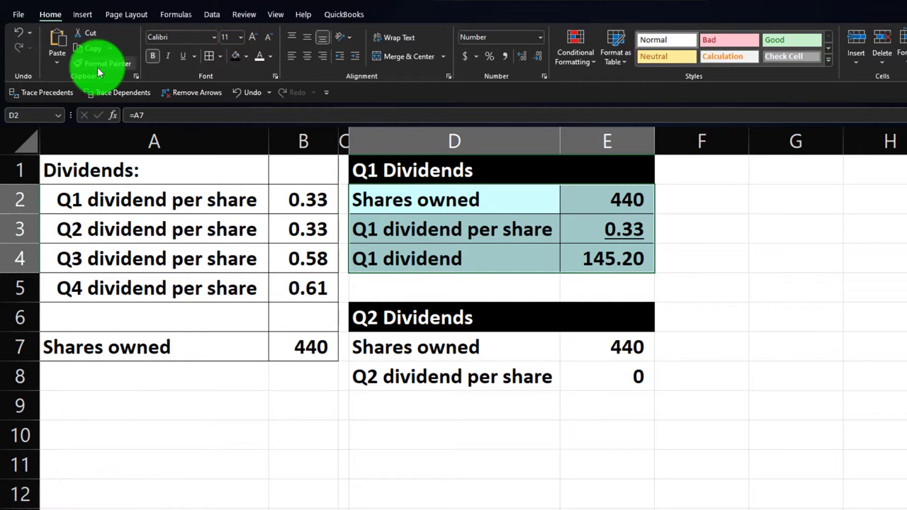
left_click(99, 65)
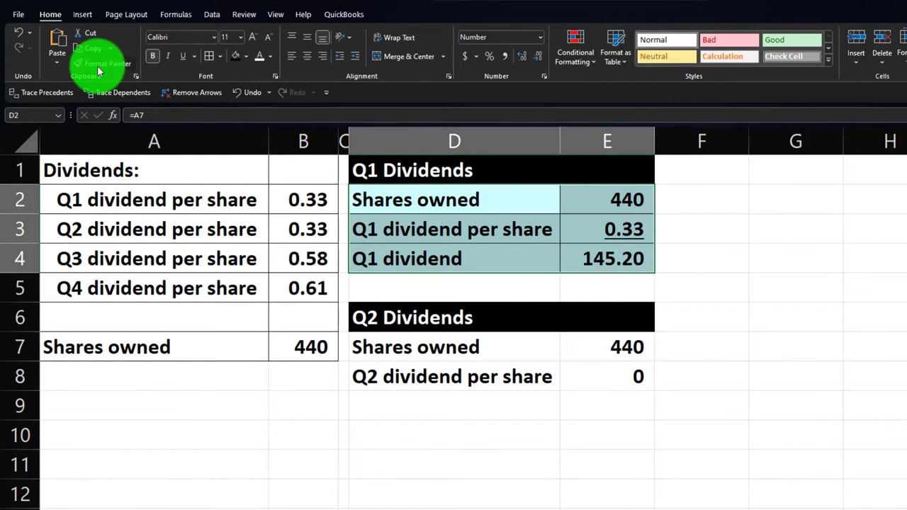
left_click(425, 347)
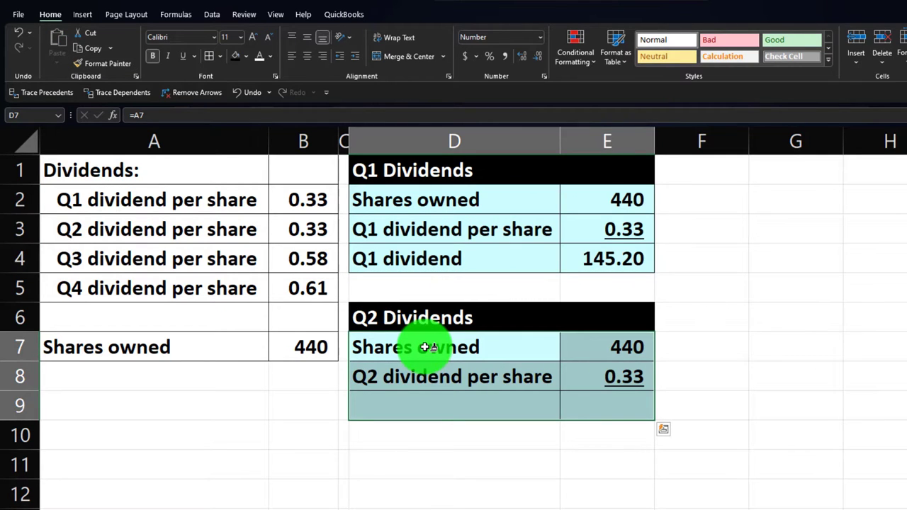
Enter the label "Q2 dividend" in D9.
left_click(431, 407)
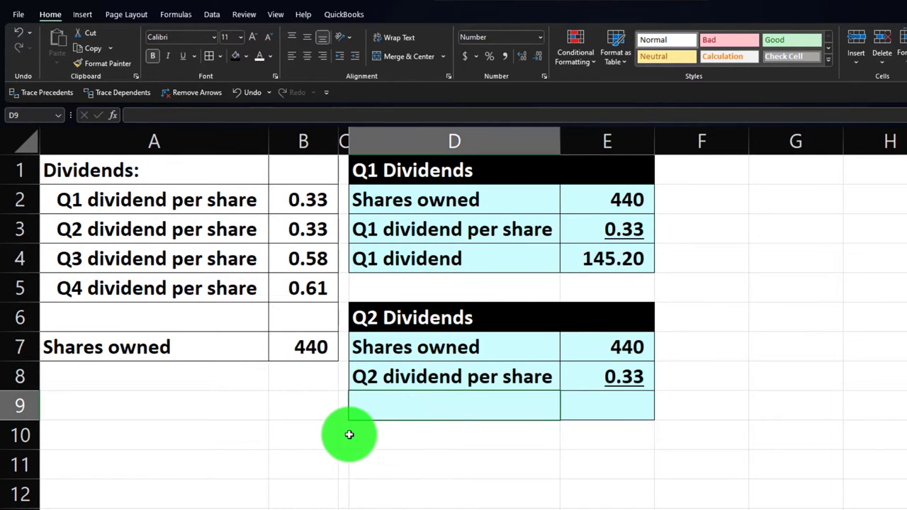
type("Q")
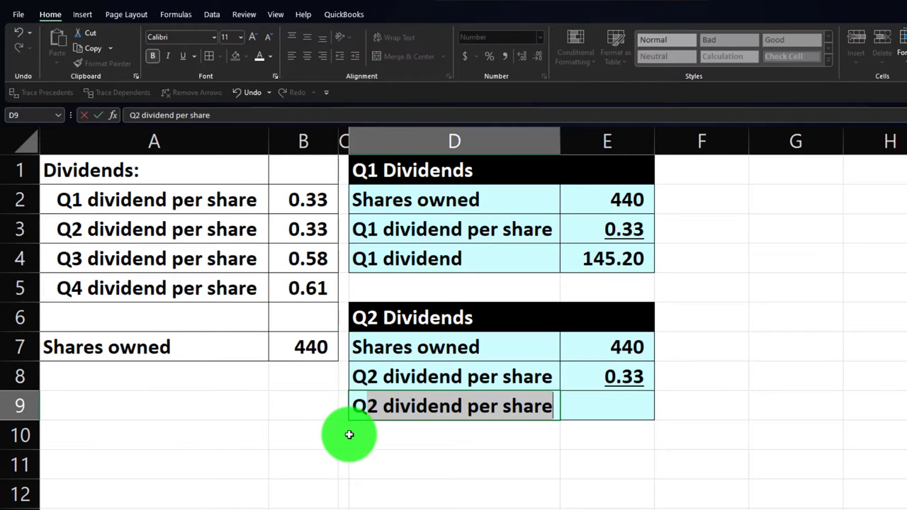
type("2 divi")
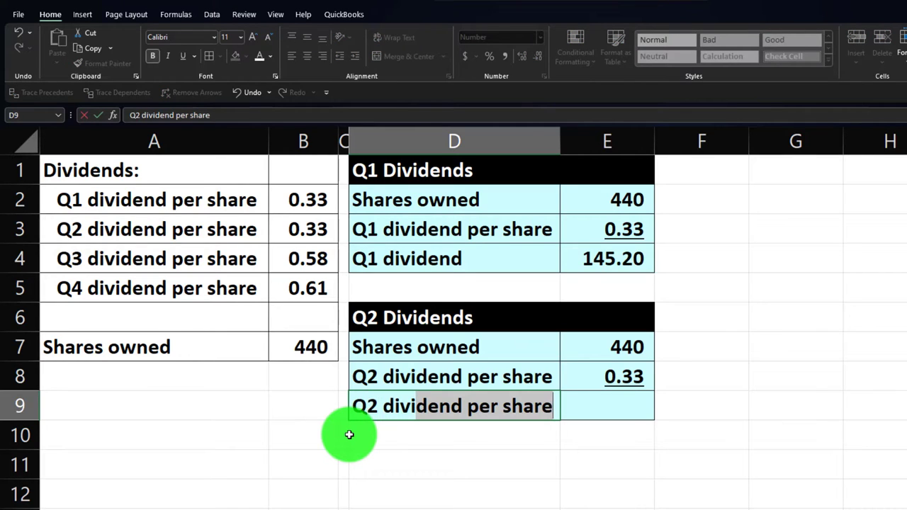
type("dend")
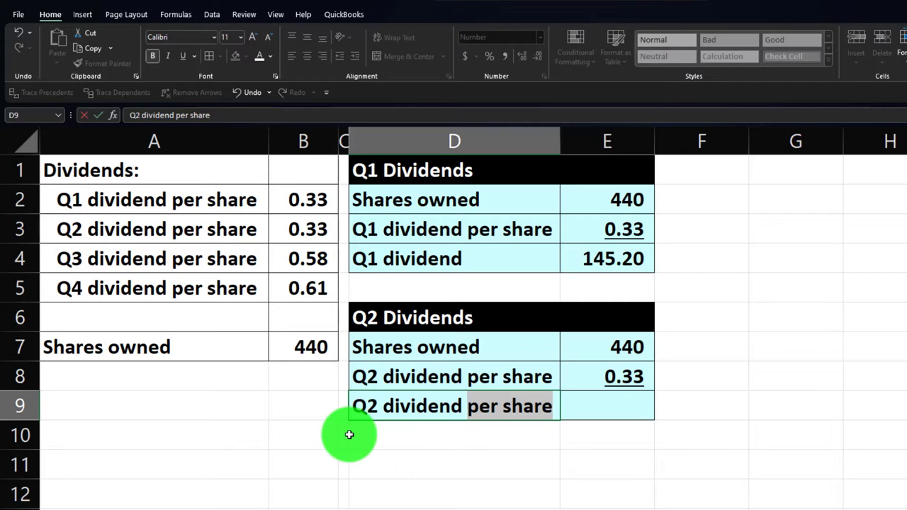
key("BackSpace")
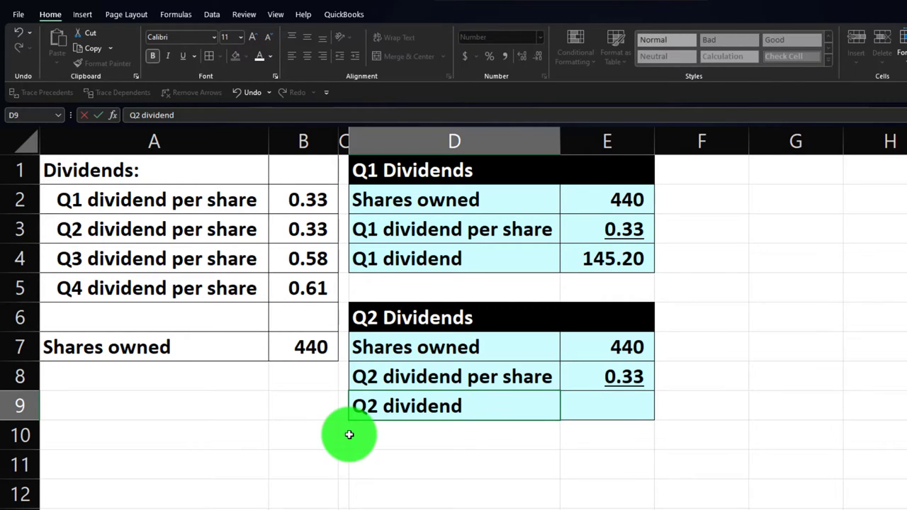
key("Tab")
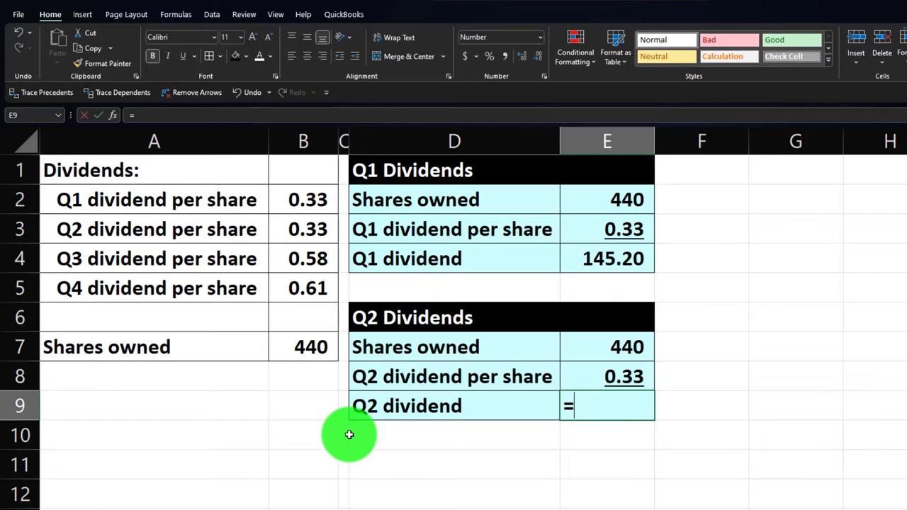
Calculate the Q2 dividend in E9 by multiplying shares owned by dividend per share with =E7*E8.
type("=")
key("Up")
key("Up")
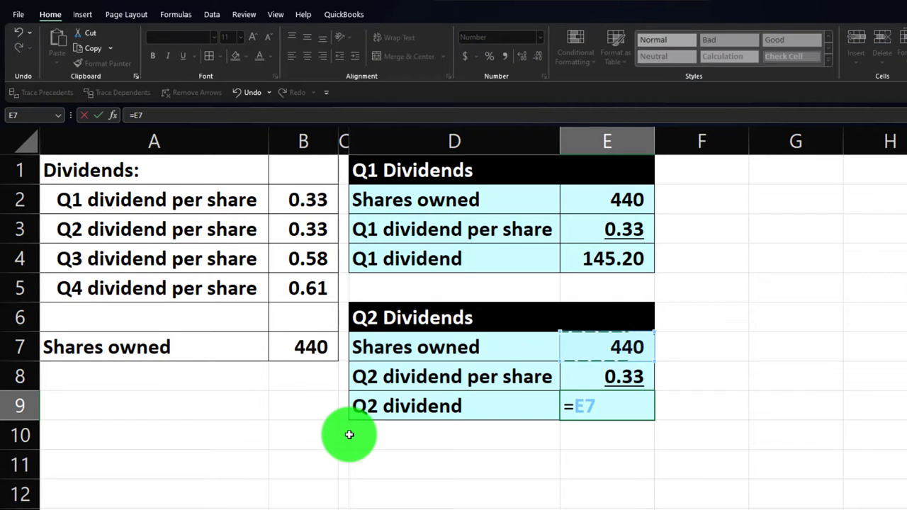
type("*")
key("Up")
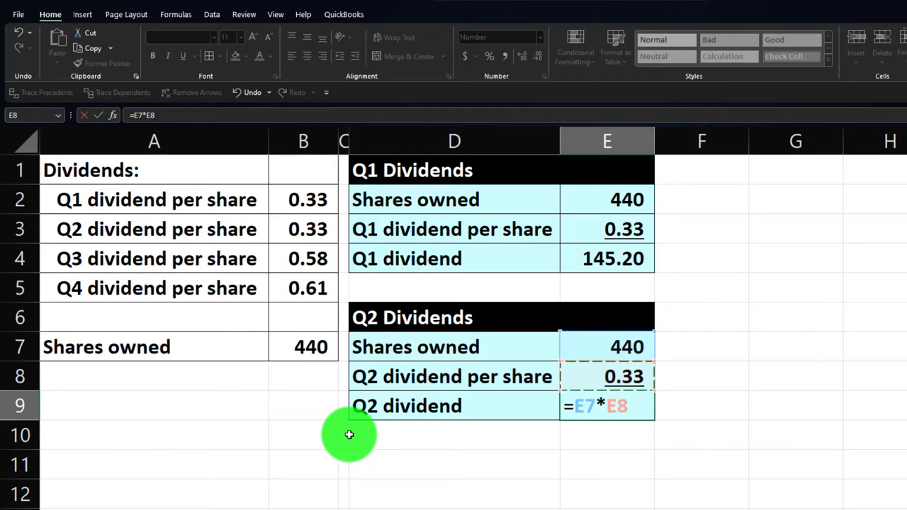
key("Return")
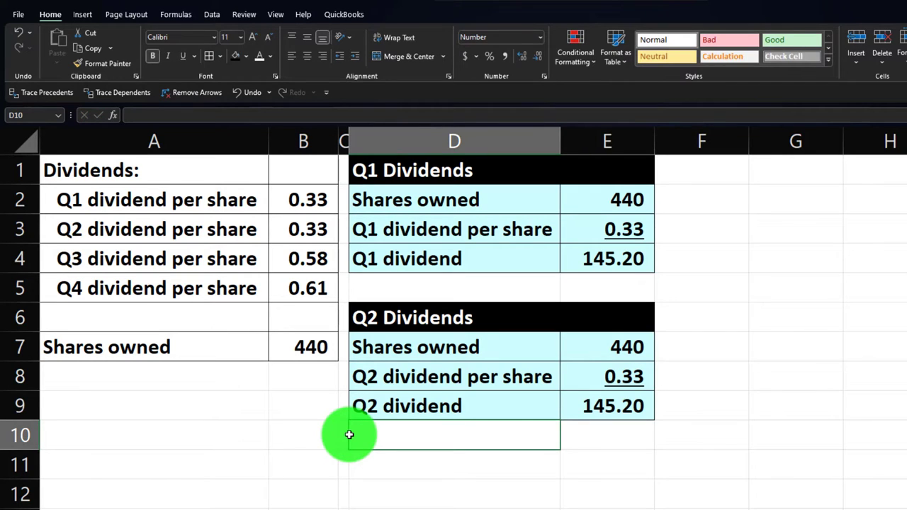
Enter the heading "Q3 Dividends" in D11, leaving one blank row below the Q2 table.
key("Down")
type("Q")
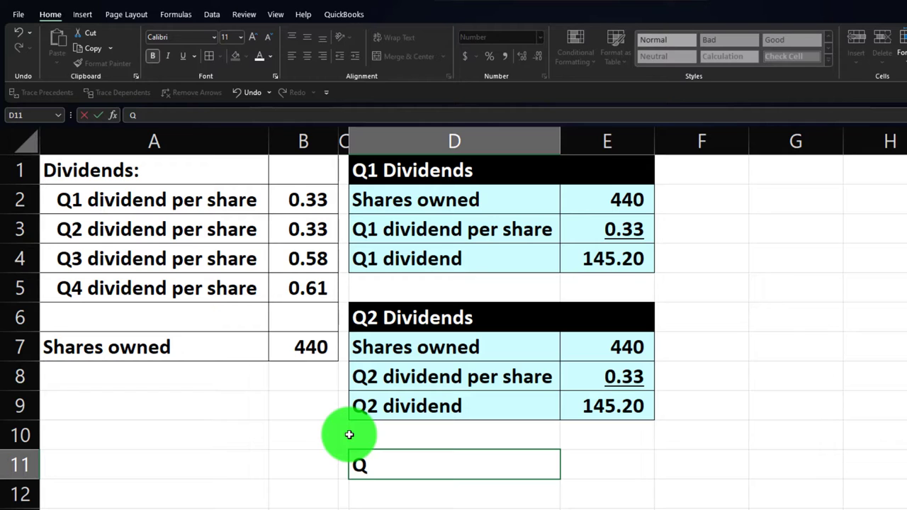
type("3 Di vidends")
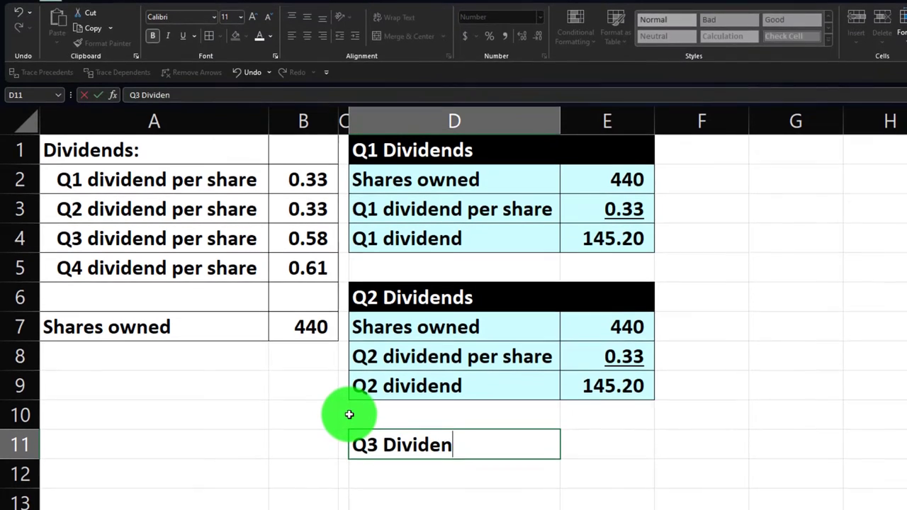
key("Return")
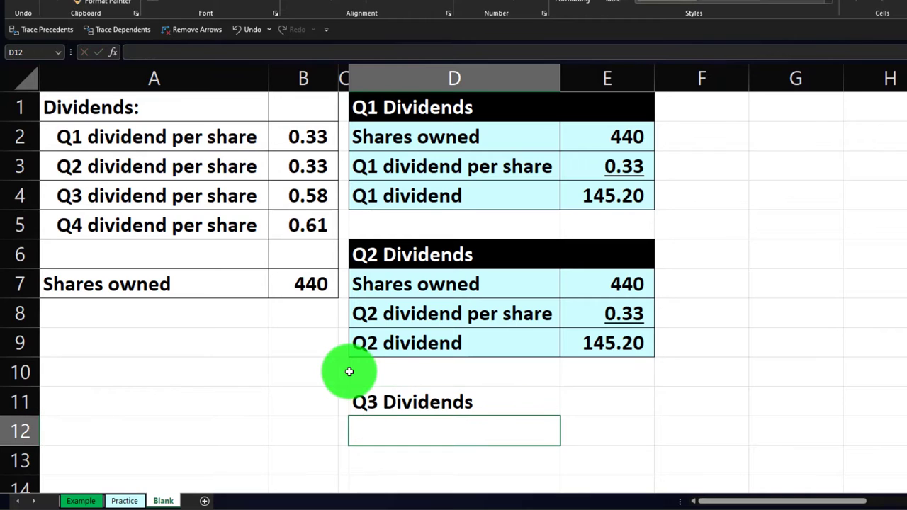
Copy the formatting of the Q2 table D6:E9 onto the Q3 table area D11:E14 with Format Painter.
scroll(349, 372, "down", 1)
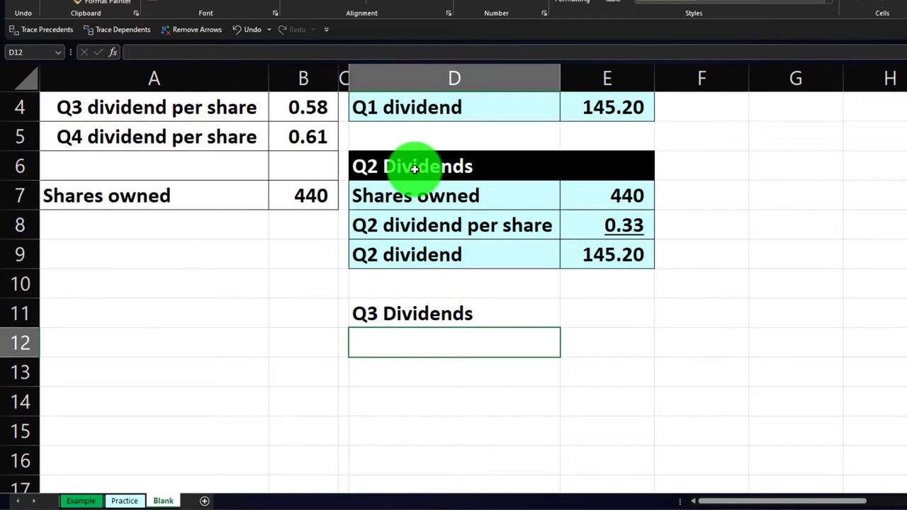
left_click_drag(414, 169, 572, 240)
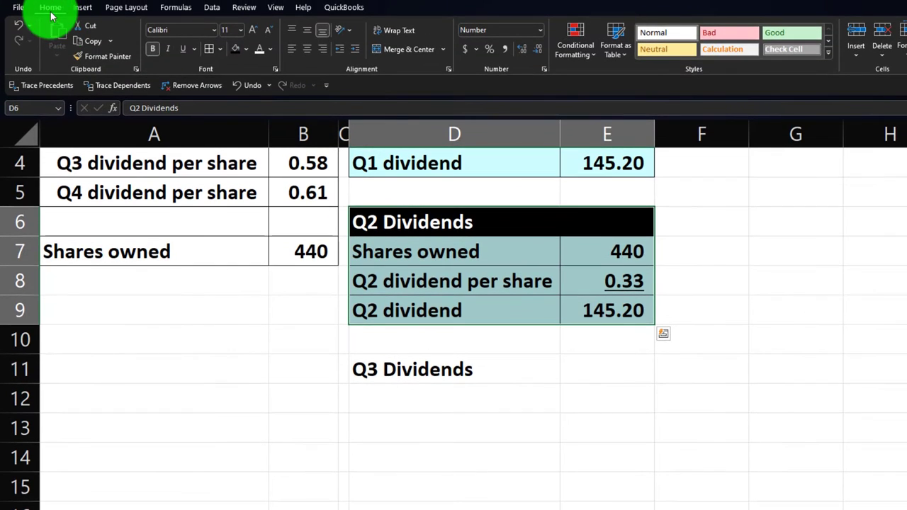
left_click(99, 56)
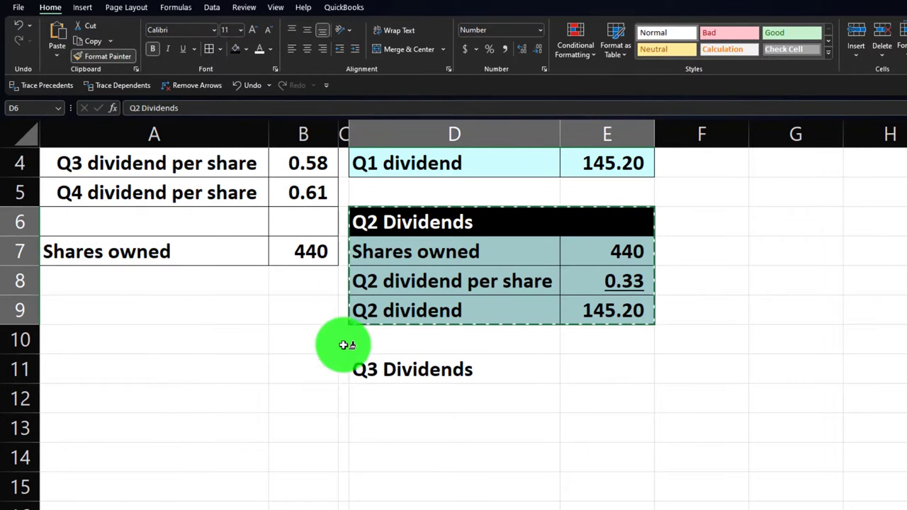
left_click(388, 365)
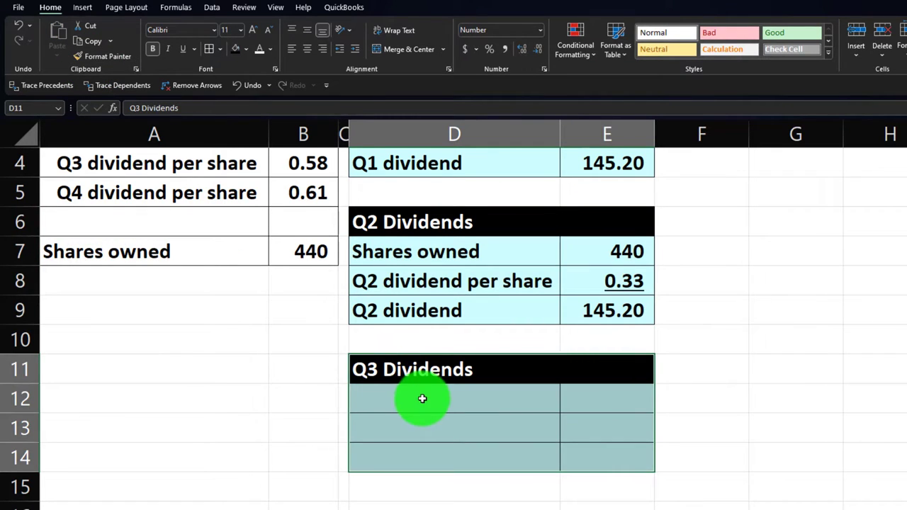
Bring the "Shares owned" label into D12 of the Q3 table with =A7.
left_click(421, 399)
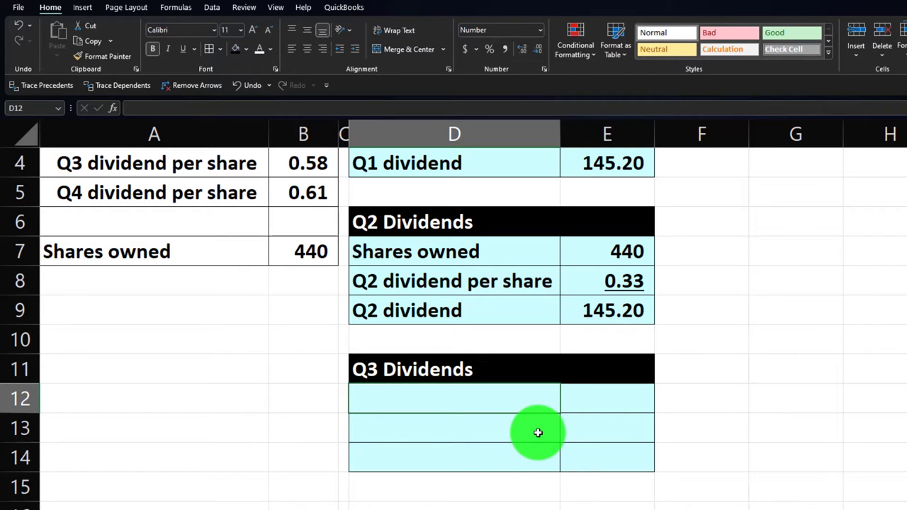
type("=")
key("Left")
key("Left")
key("Left")
key("Up")
key("Up")
key("Up")
key("Up")
key("Up")
key("Tab")
Bring the number of shares owned into E12 of the Q3 table with =B7.
type("=")
key("Left")
key("Left")
key("Left")
key("Up")
key("Up")
key("Up")
key("Up")
key("Up")
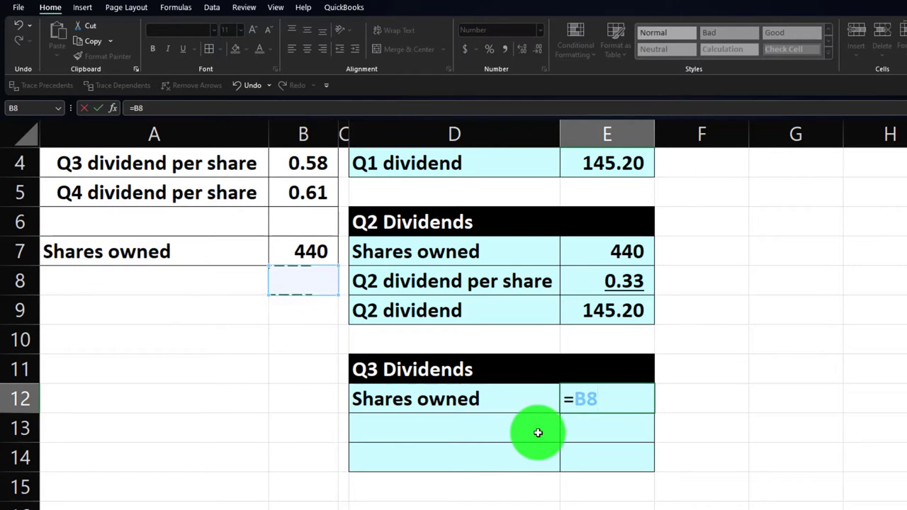
key("Return")
Bring the "Q3 dividend per share" label into D13 with =A4.
type("=")
key("Up")
key("Up")
key("Up")
key("Up")
key("Up")
key("Up")
key("Up")
key("Up")
key("Left")
key("Left")
key("Left")
key("Up")
key("Tab")
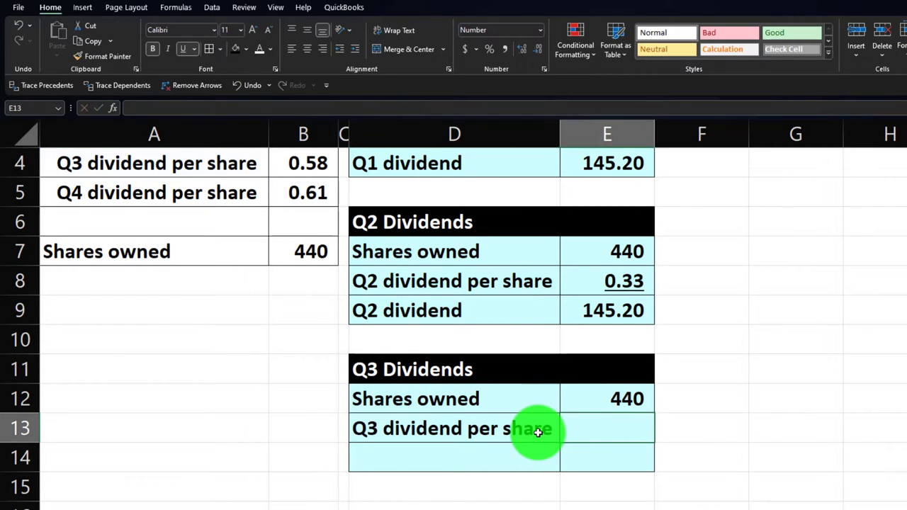
Bring the Q3 dividend per share amount into E13 with =B4.
type("=")
key("Left")
key("Left")
key("Left")
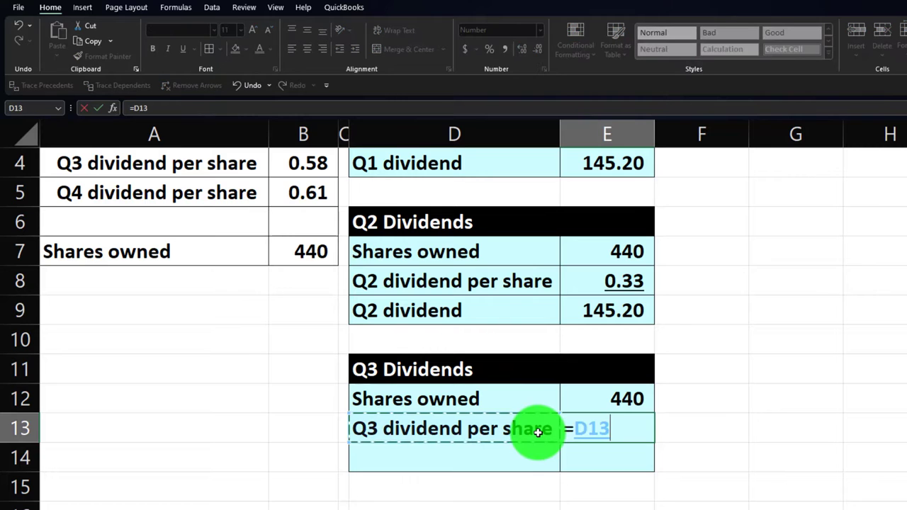
key("Up")
key("Up")
key("Up")
key("Up")
key("Up")
key("Up")
key("Up")
key("Up")
key("Up")
key("Return")
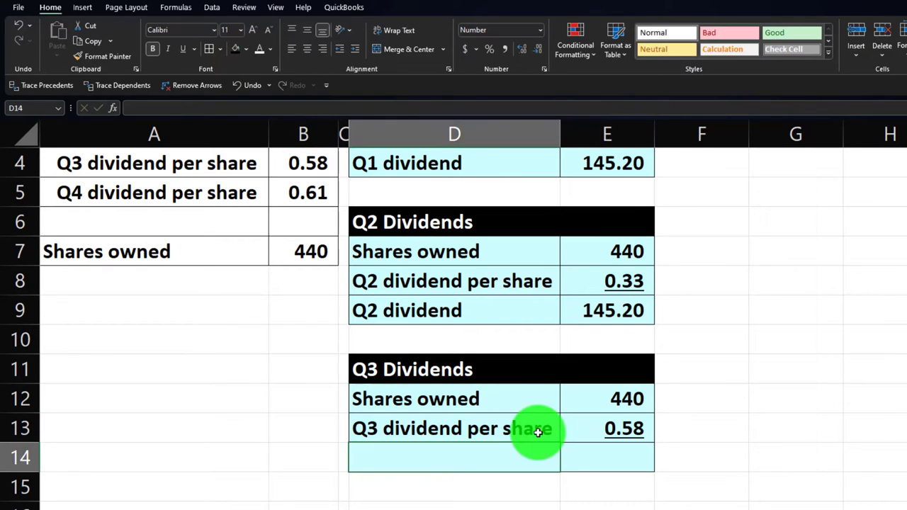
Enter the label "Q3 dividends" in D14 as the result row of the Q3 table.
type("Q3")
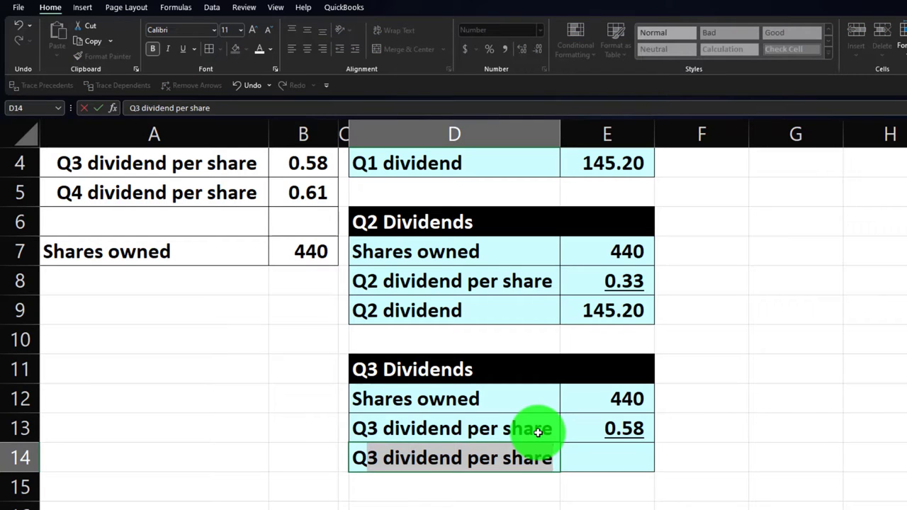
type(" dividedn")
key("BackSpace")
key("BackSpace")
type("nds")
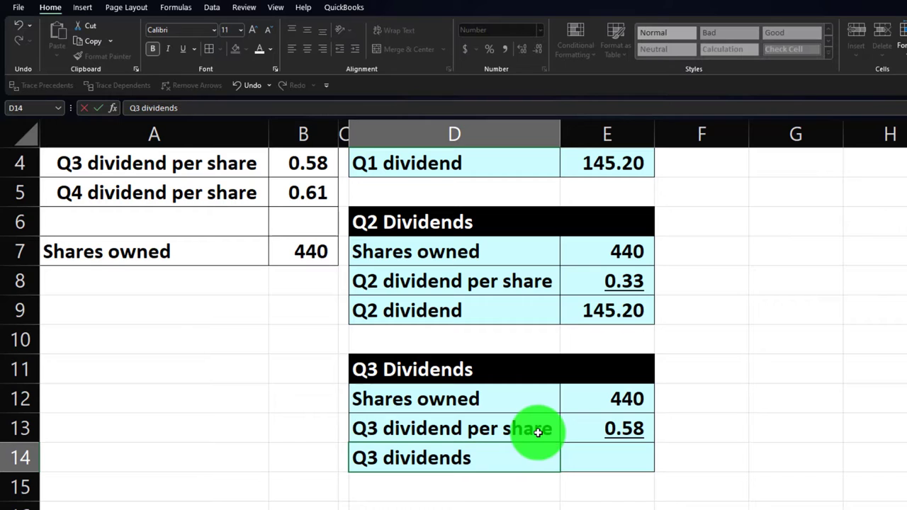
key("Tab")
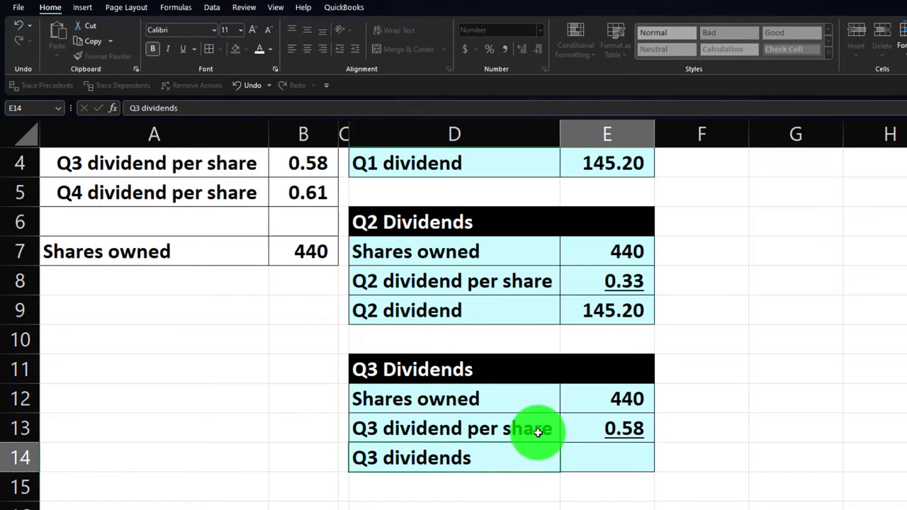
Calculate the Q3 dividends in E14 by multiplying shares owned by dividend per share with =E12*E13.
type("=")
key("Up")
key("Up")
type("*")
key("Up")
key("Return")
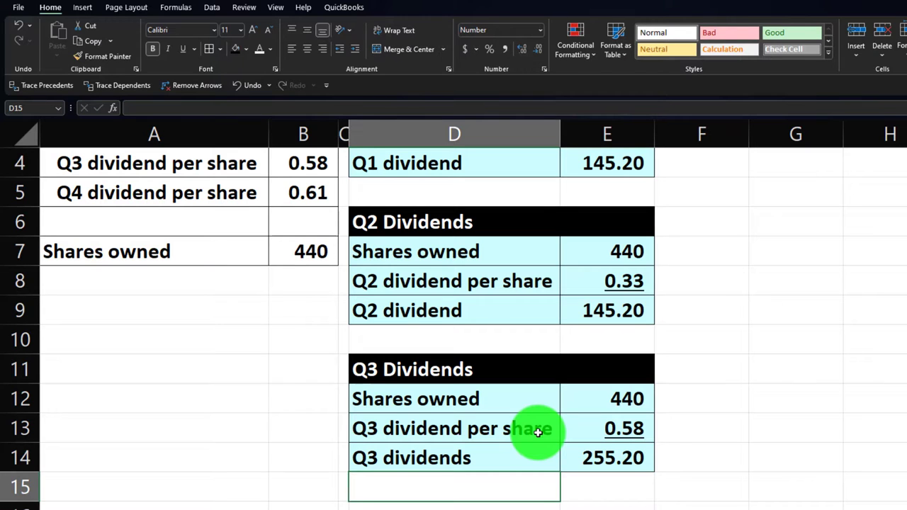
Enter the heading "Q4 Dividends" in D16, leaving one blank row below the Q3 table.
key("Return")
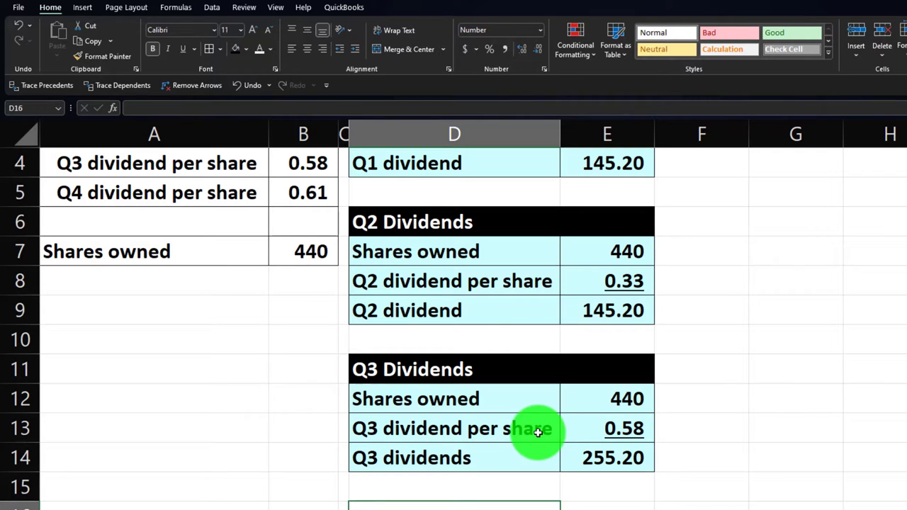
type("Q")
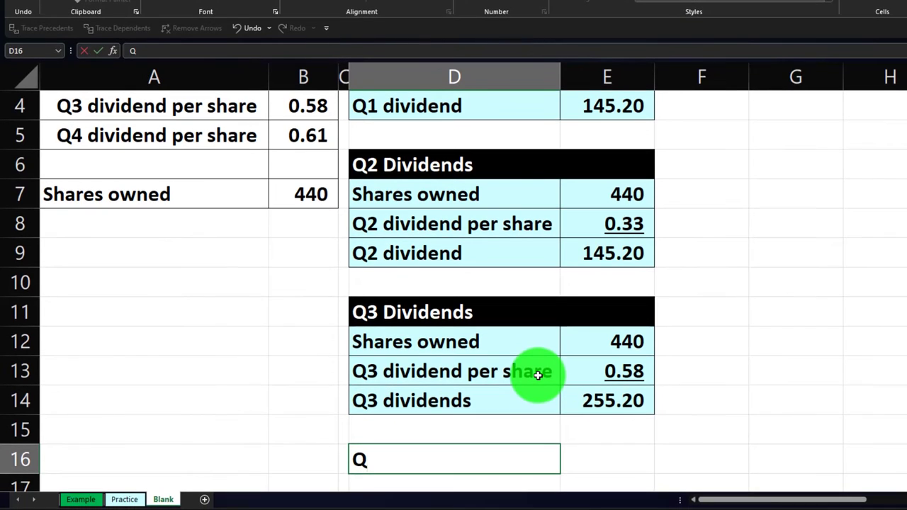
type("4 Divi")
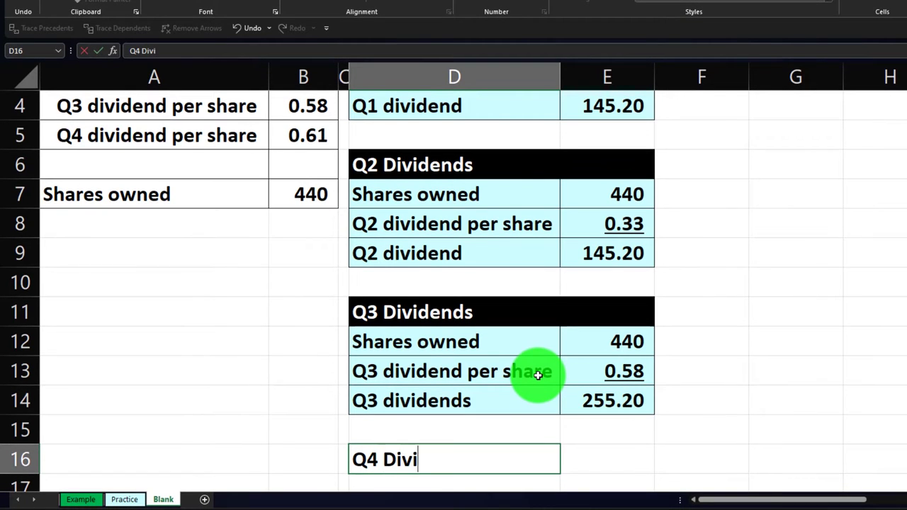
type("dends")
key("Return")
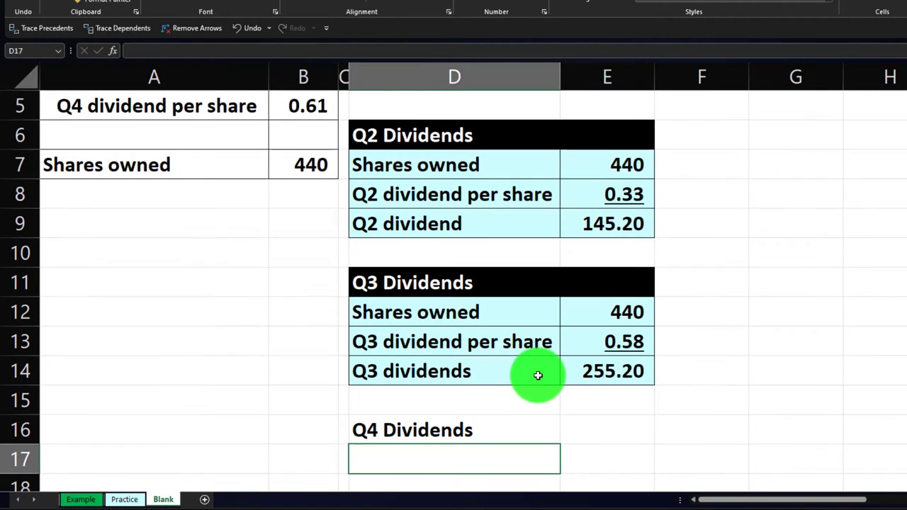
Copy the formatting of the Q3 table D11:E14 onto the Q4 table area D16:E19 with Format Painter.
scroll(538, 375, "down", 1)
left_click_drag(404, 188, 585, 271)
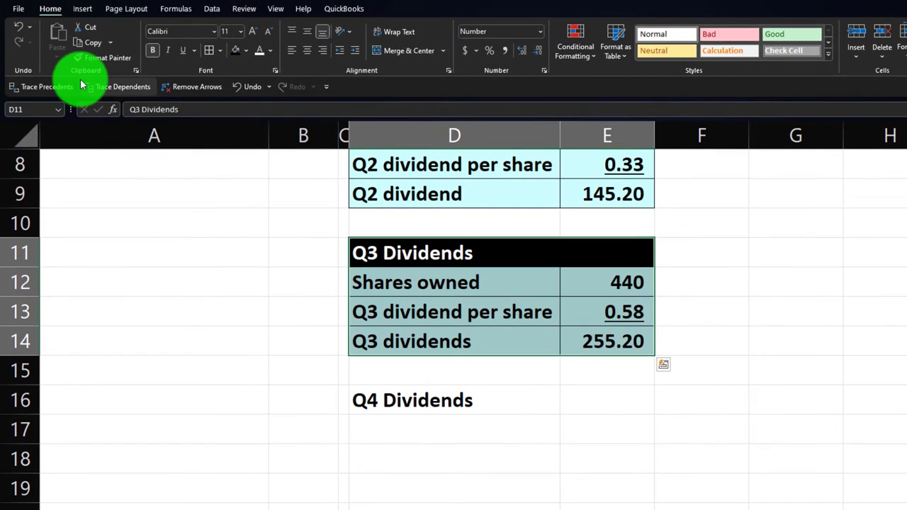
left_click(88, 66)
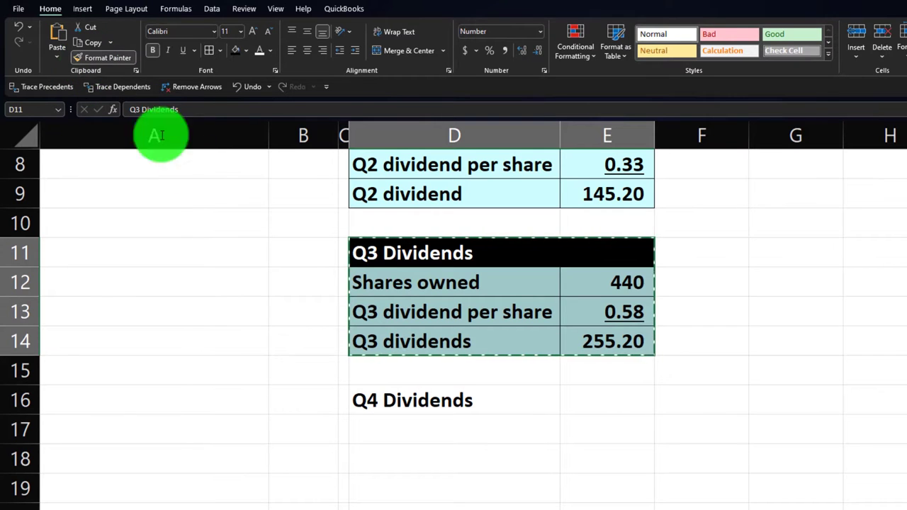
left_click(378, 401)
scroll(378, 400, "down", 2)
Bring the "Shares owned" label into D17 with =A7 and the number of shares into E17 with =B7.
left_click(385, 341)
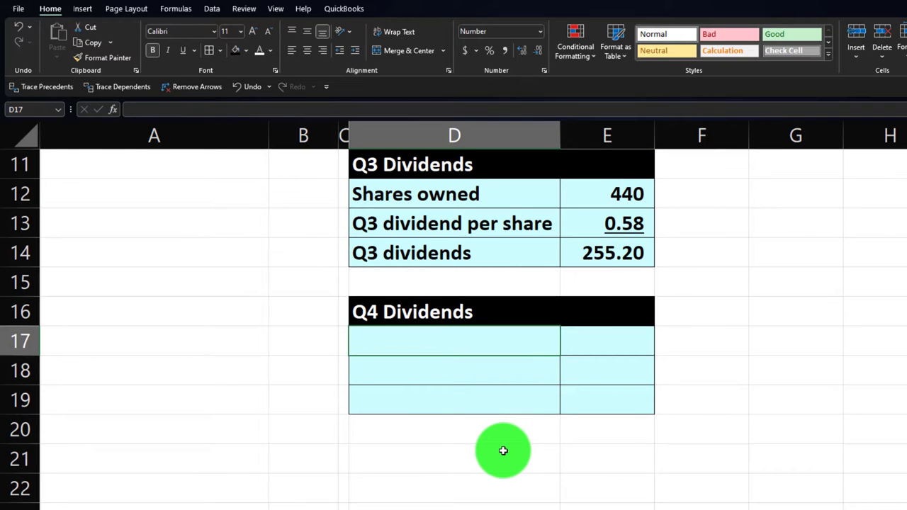
type("=")
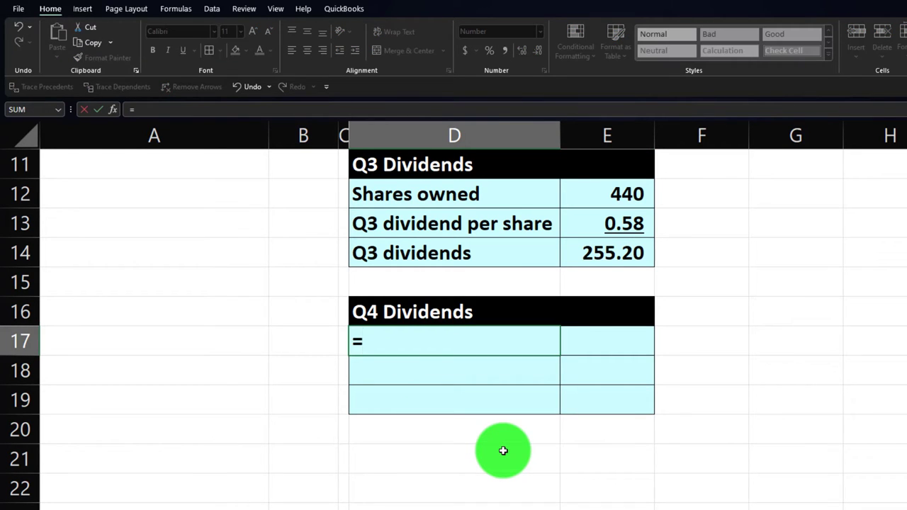
scroll(503, 451, "up", 2)
left_click(128, 225)
key("Tab")
type("=")
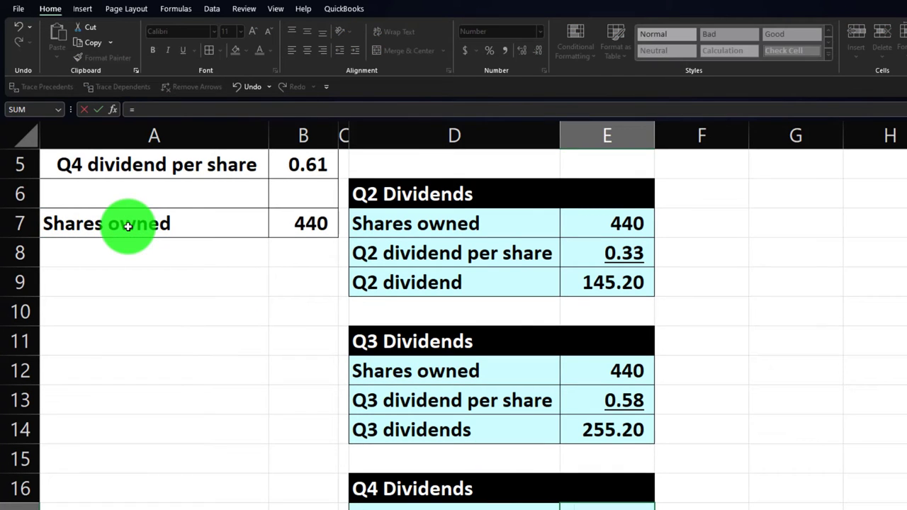
left_click(296, 220)
key("Return")
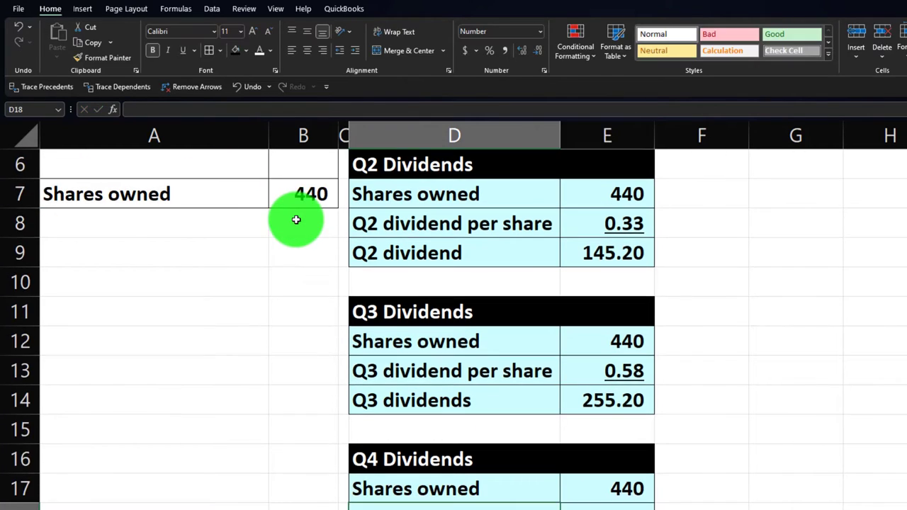
Bring the "Q4 dividend per share" label into D18 with =A5.
type("=")
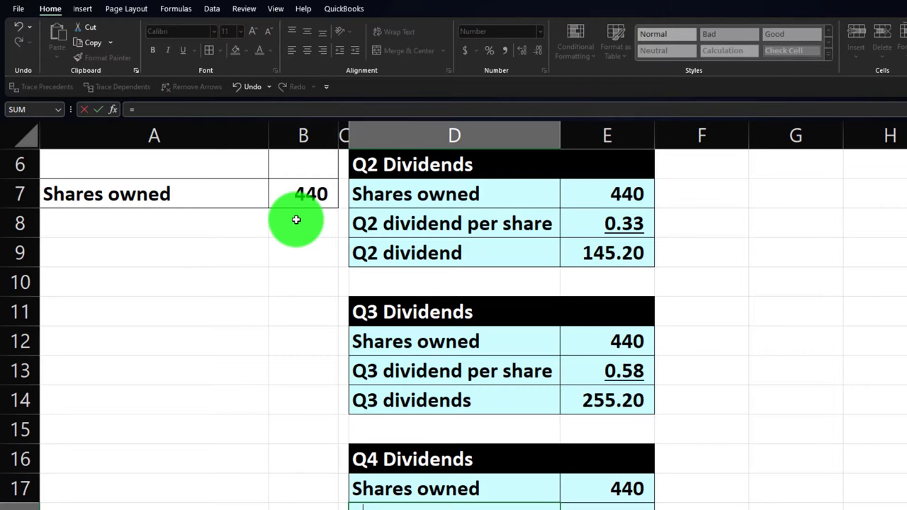
scroll(296, 220, "up", 2)
left_click(124, 285)
key("Tab")
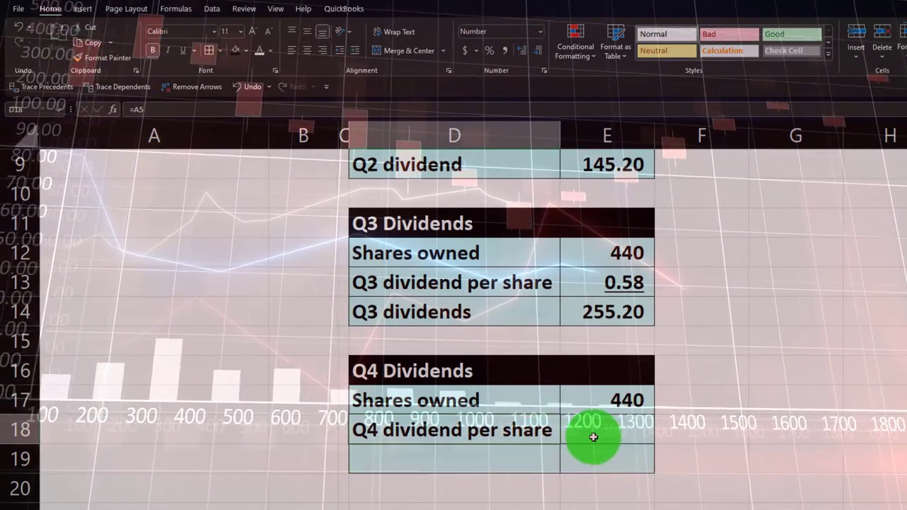
Try filling the D18 formula across into E18, and undo the fill.
key("Left")
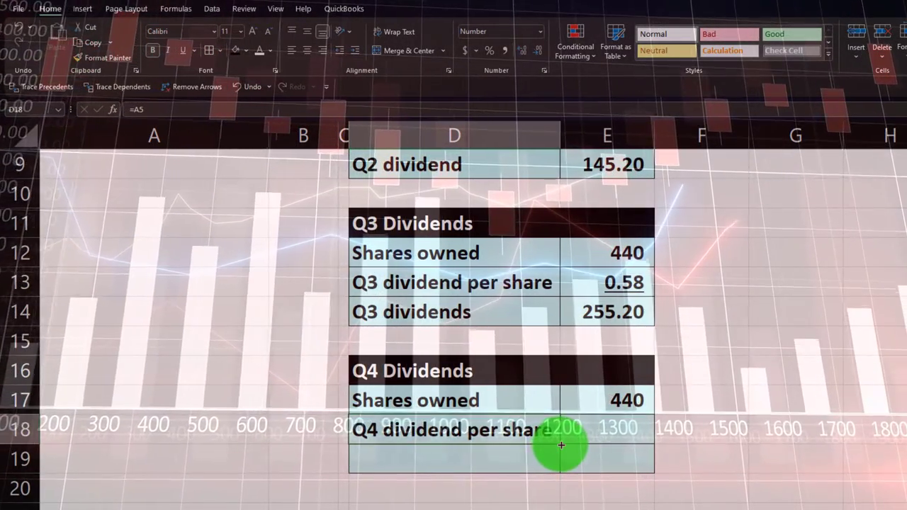
left_click_drag(561, 445, 613, 461)
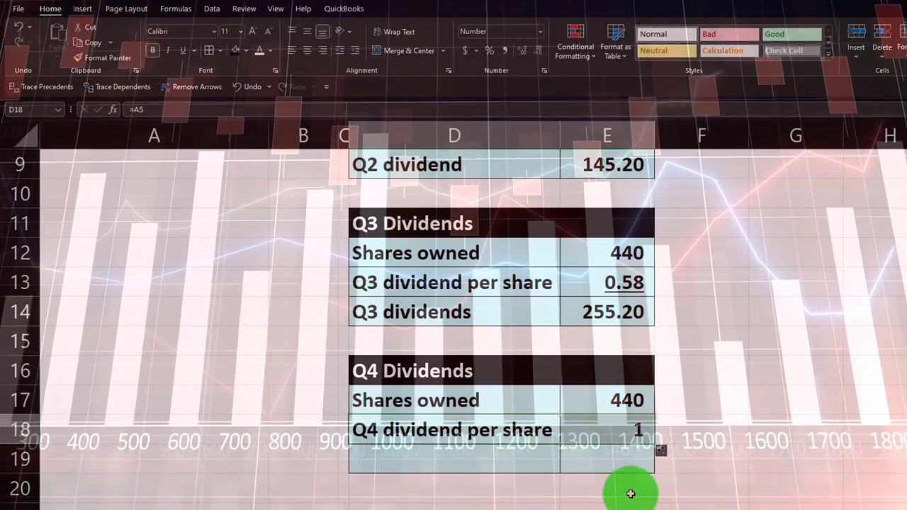
left_click(593, 439)
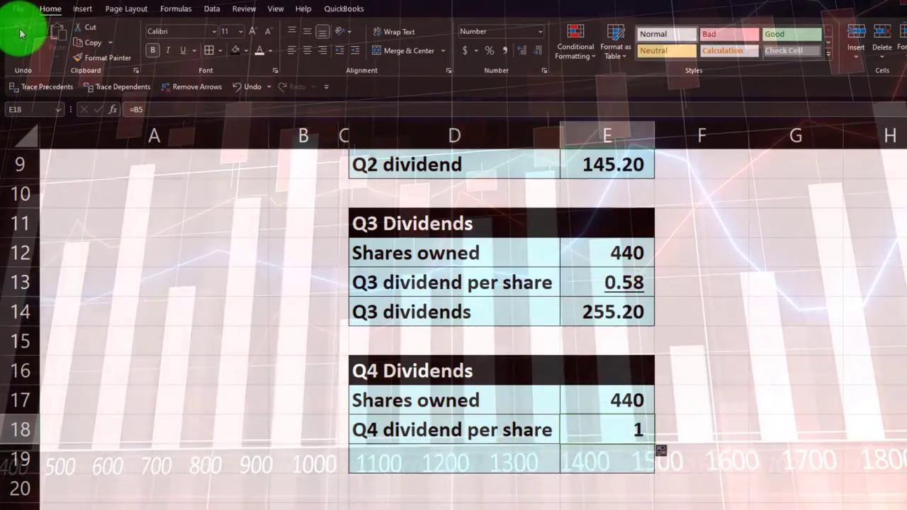
left_click(21, 32)
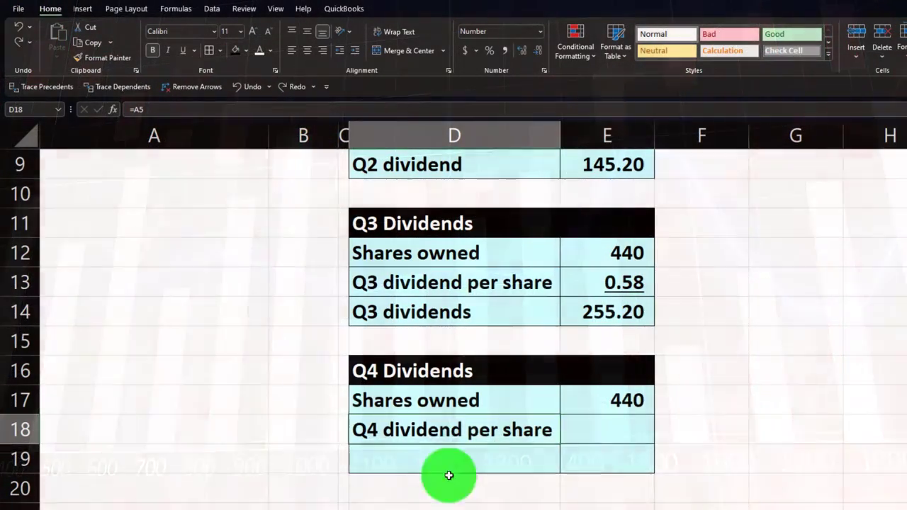
Copy the D18 formula into E18 with Paste Special set to Formulas, and check that it refers to B5.
right_click(456, 429)
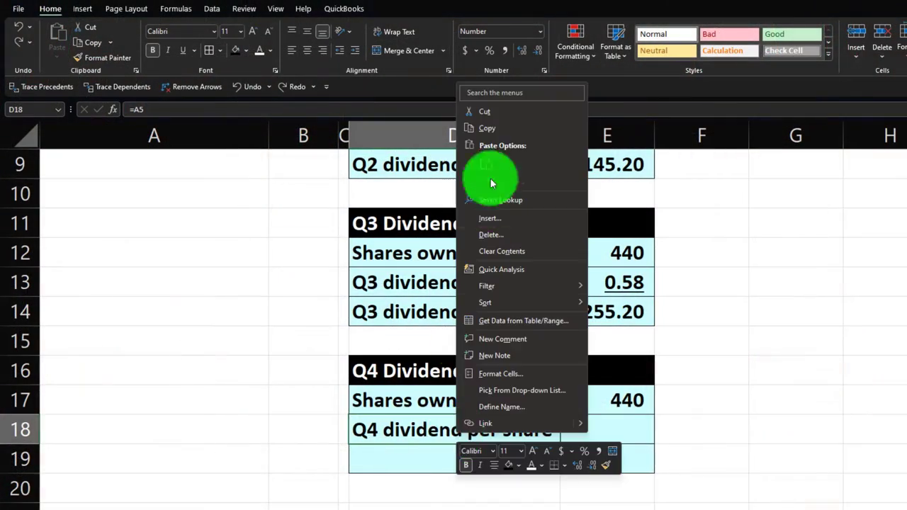
left_click(487, 128)
right_click(617, 430)
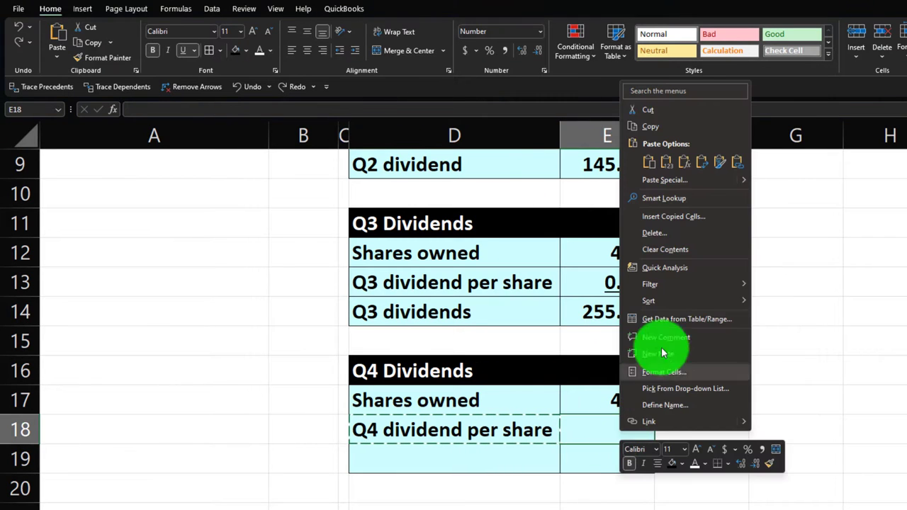
left_click(665, 180)
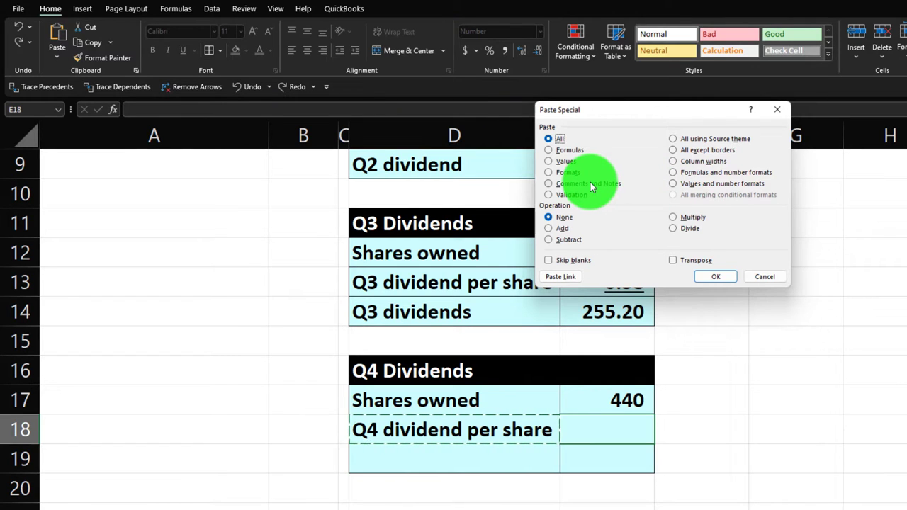
left_click(550, 151)
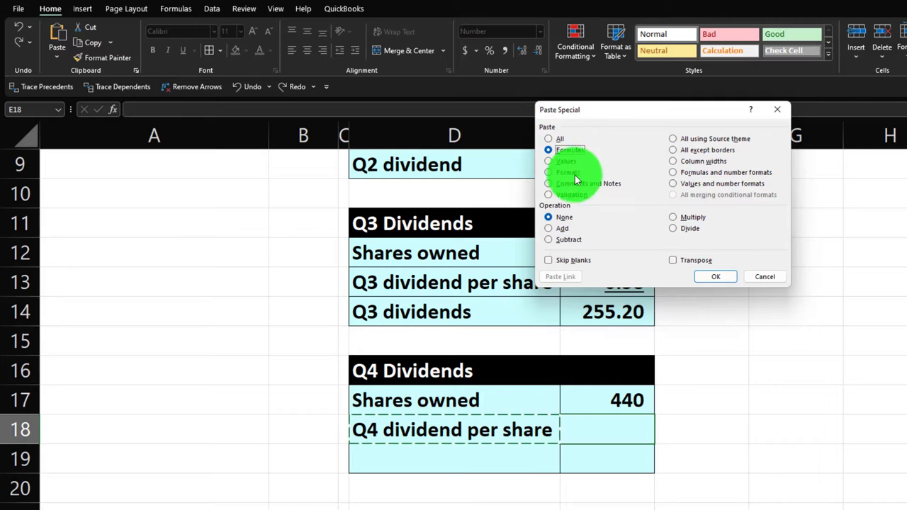
left_click(711, 277)
double_click(588, 443)
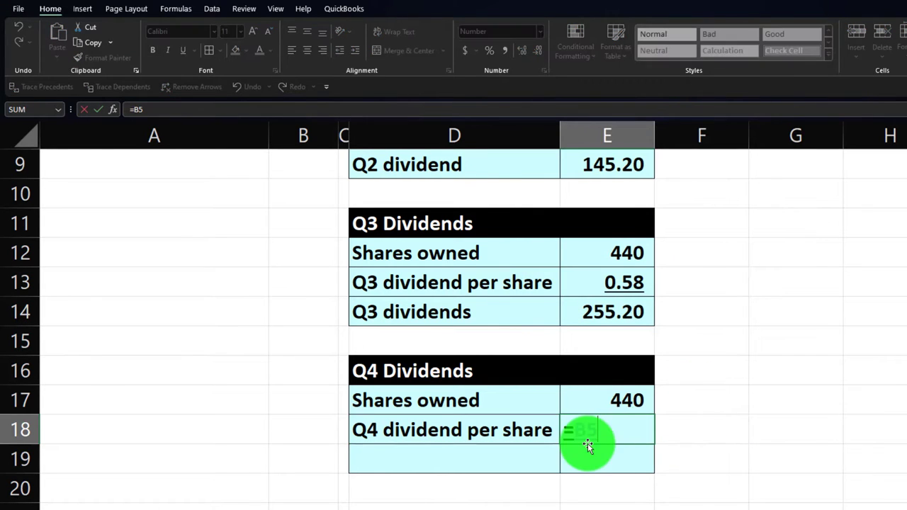
scroll(588, 443, "up", 2)
scroll(587, 444, "down", 2)
key("Return")
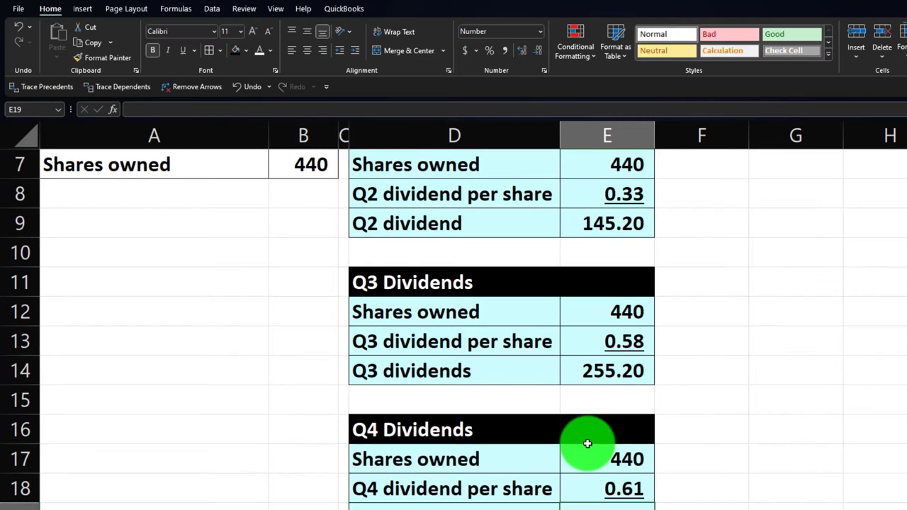
Label D19 "Q4 dividends" and calculate the amount in E19 with =E17*E18.
left_click(440, 502)
type("Q4")
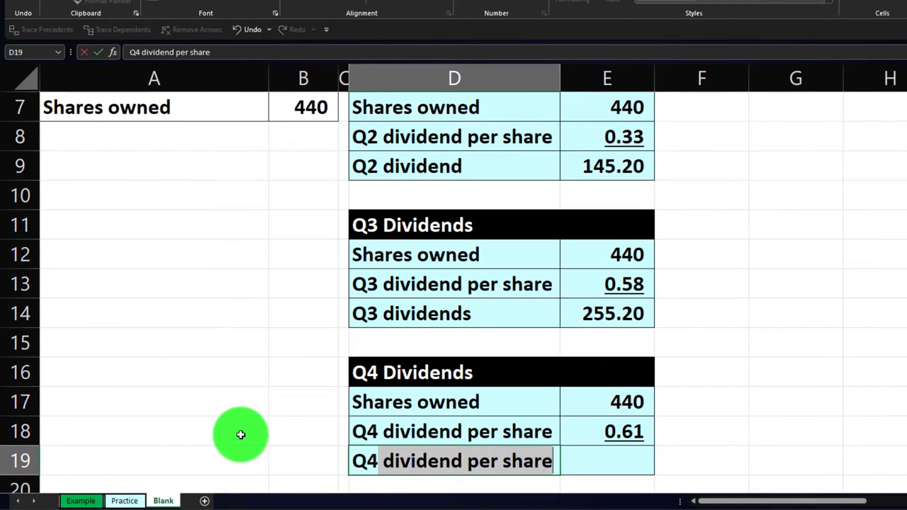
type(" dividend")
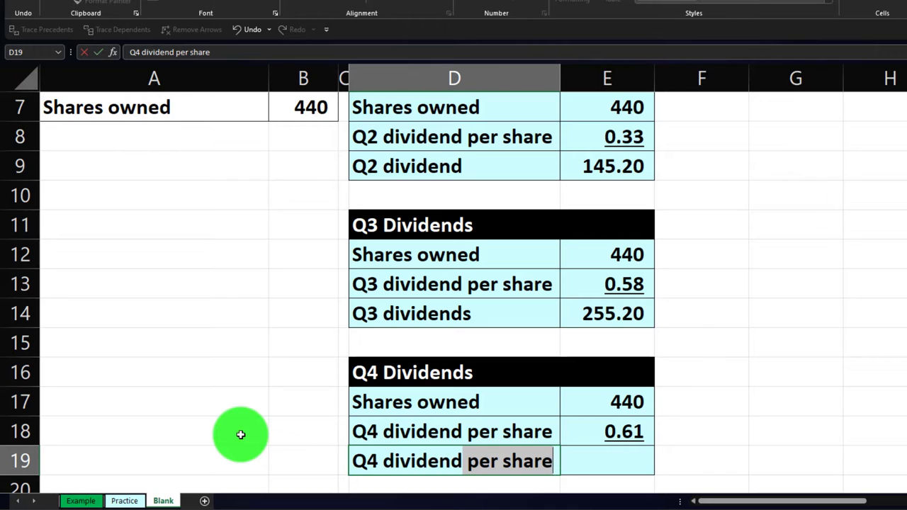
type("s")
key("Tab")
type("=")
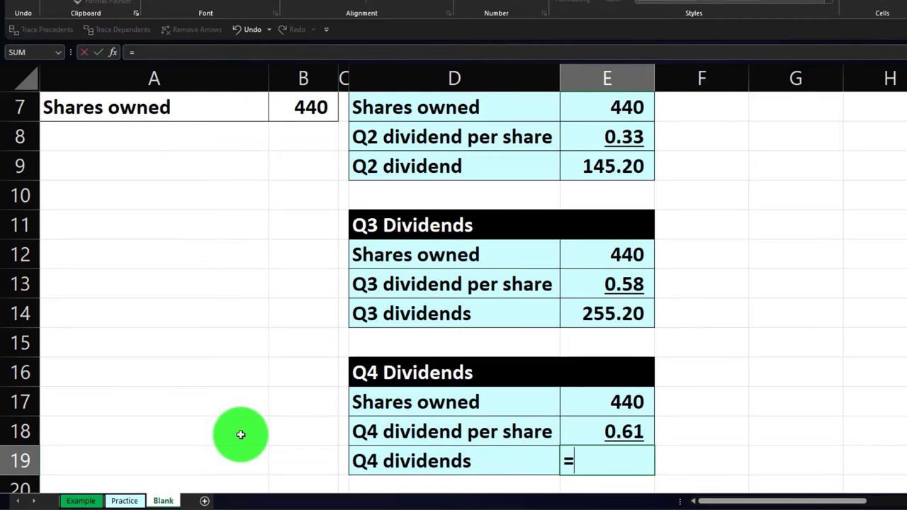
key("Up")
key("Up")
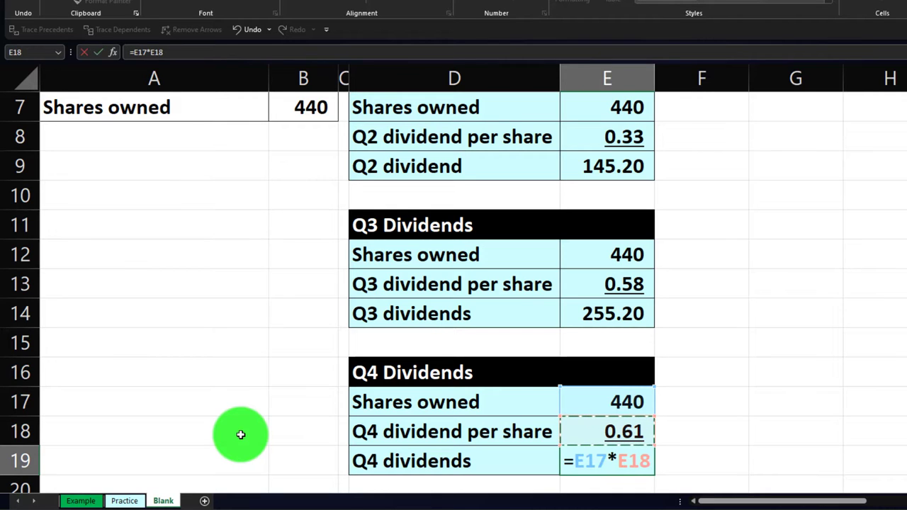
key("Return")
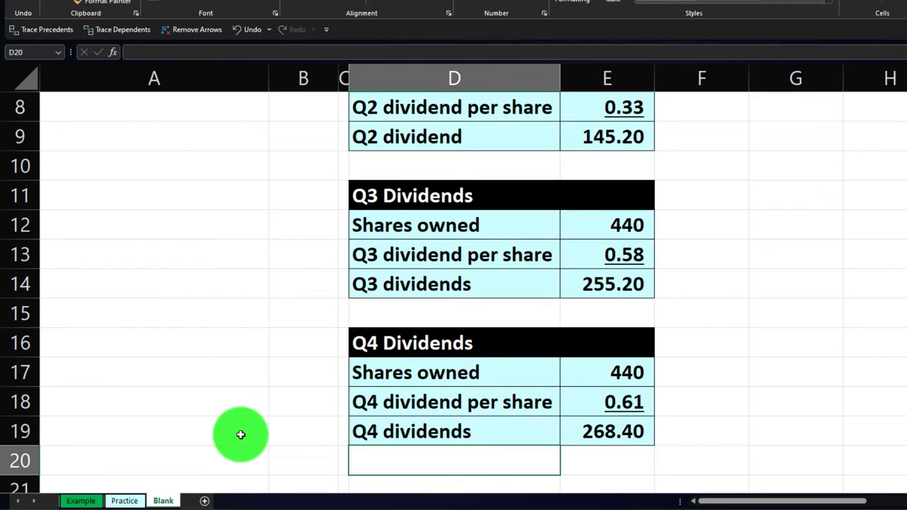
Enter the label "Dividends for the year" in D21, leaving one blank row below the Q4 table.
key("Return")
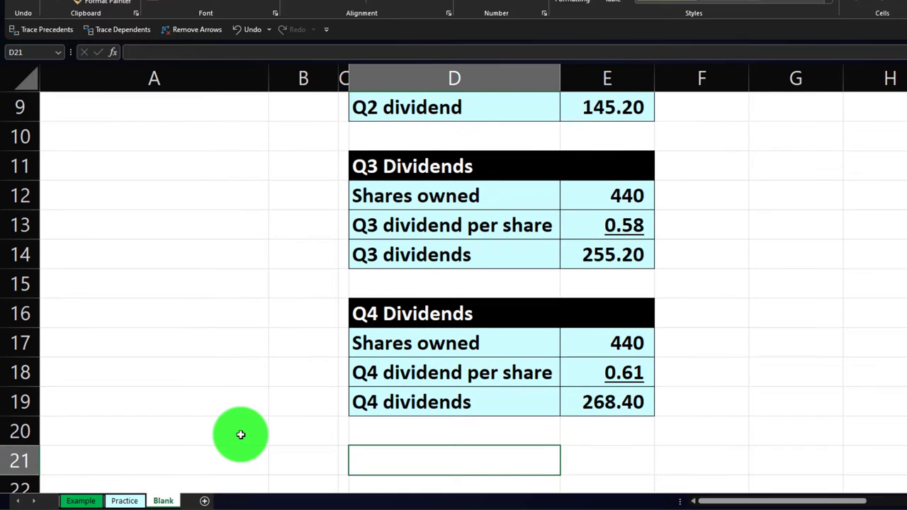
type("Dividends for the year")
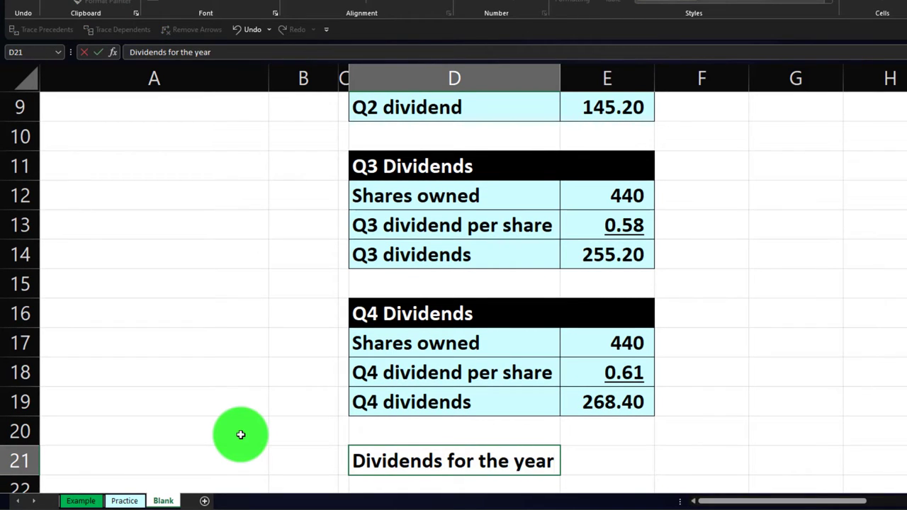
key("Tab")
Add up the four quarterly dividend amounts in E21 with =E4+E9+E14+E19.
type("=")
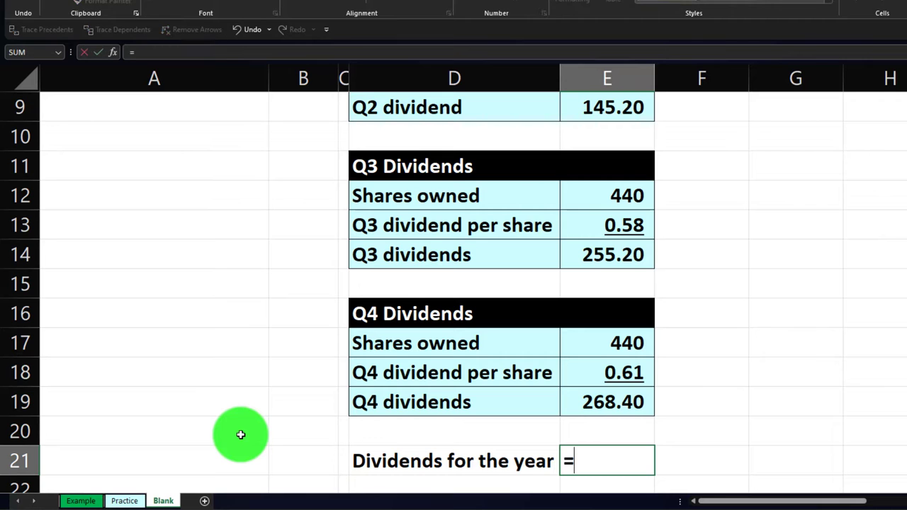
scroll(465, 404, "up", 3)
left_click(597, 200)
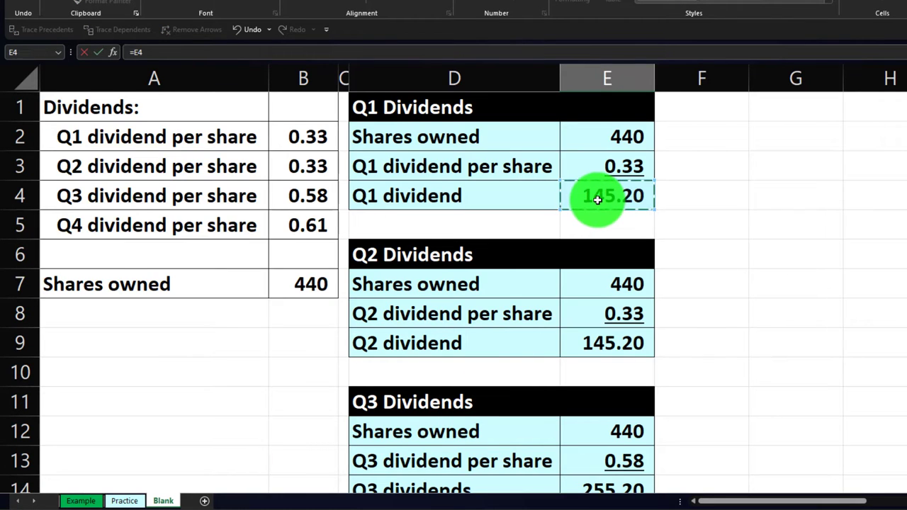
type("+")
left_click(622, 343)
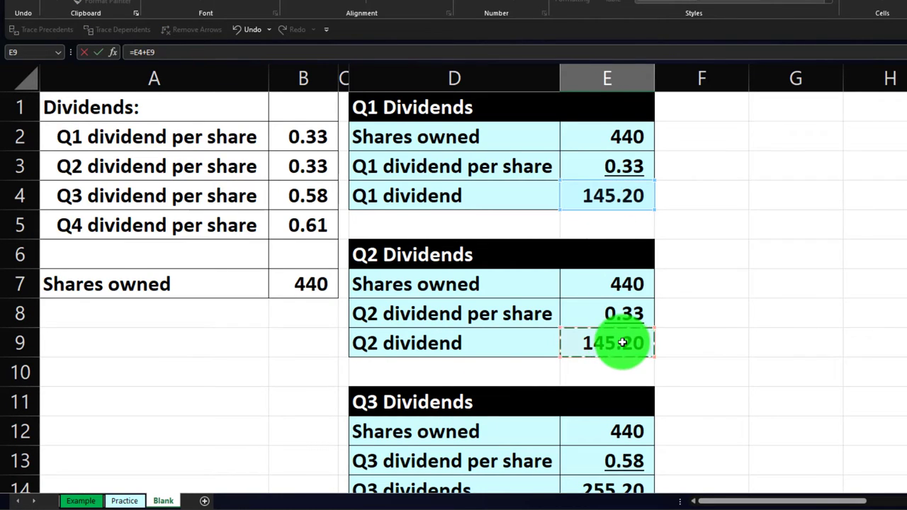
scroll(619, 344, "down", 1)
type("+")
scroll(633, 408, "down", 2)
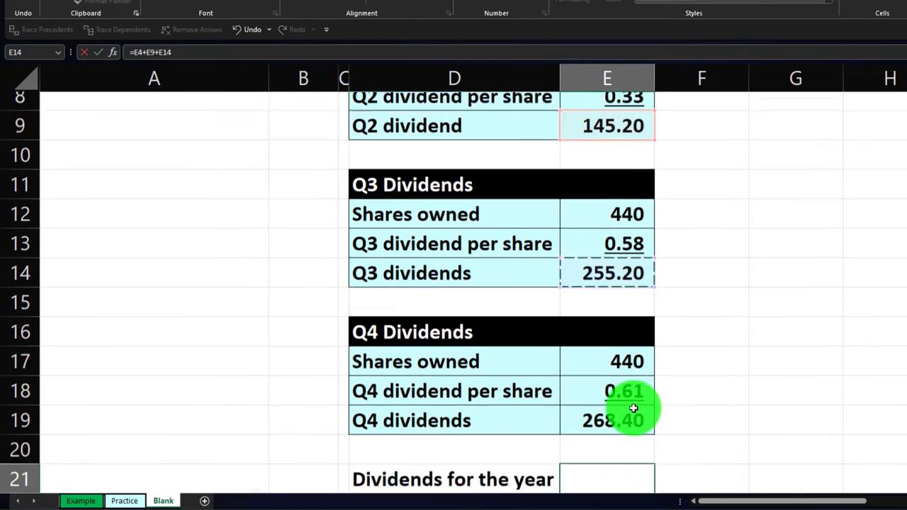
type("+")
left_click(632, 377)
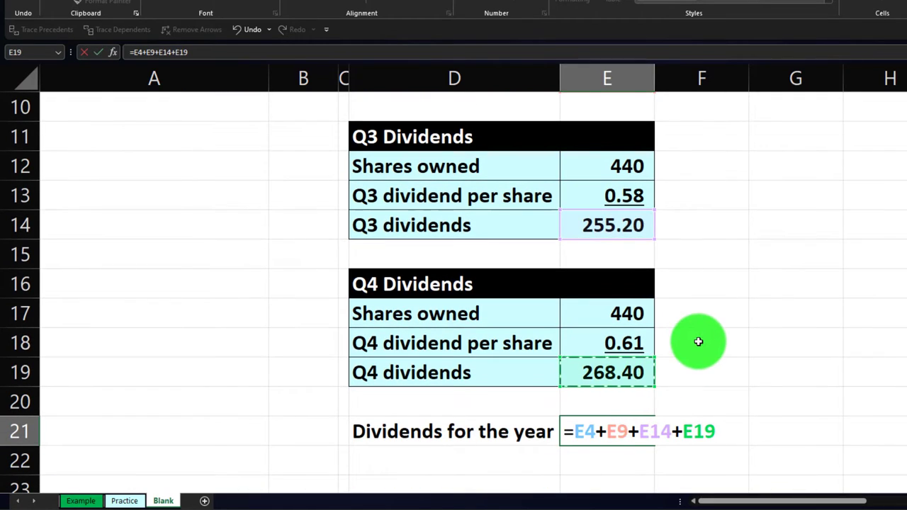
key("Return")
Show E21 with two decimal places and give D21:E21 borders and the light blue fill.
key("Up")
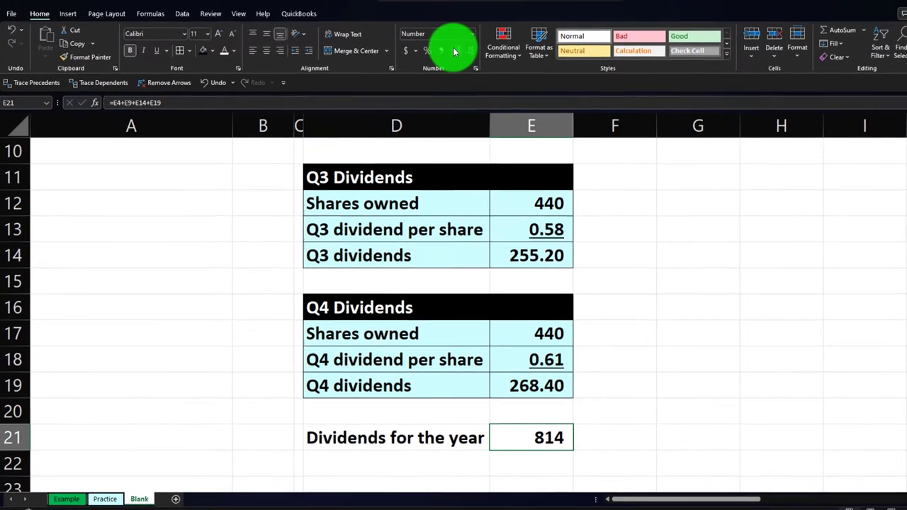
left_click(520, 1)
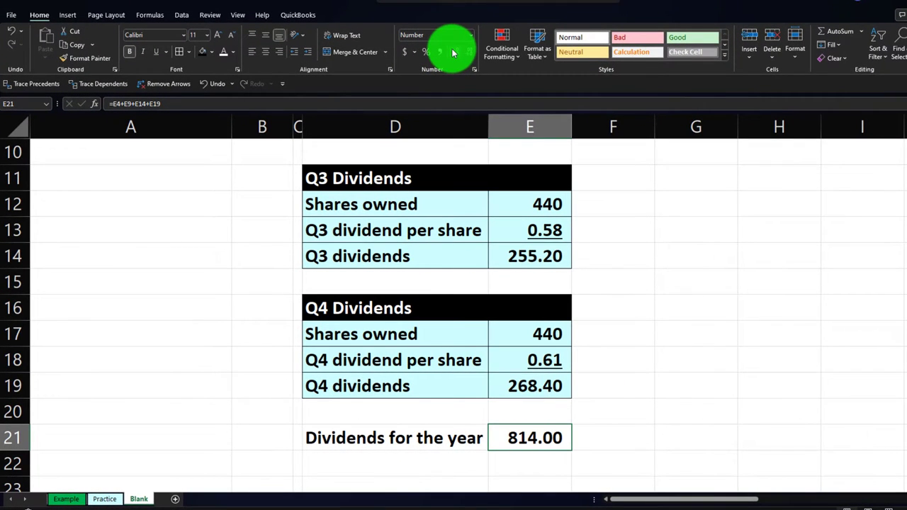
left_click_drag(439, 431, 505, 437)
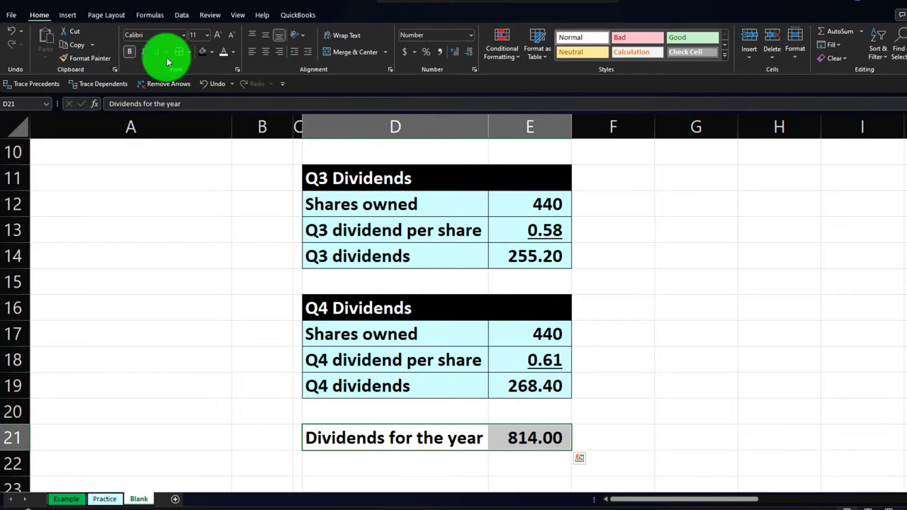
left_click(211, 53)
key("Escape")
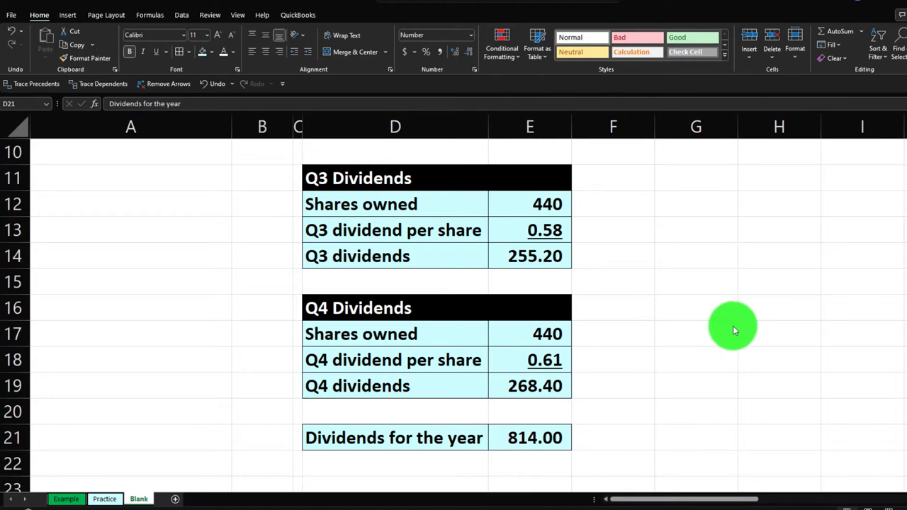
Copy the narrow width of column C onto column F with Format Painter.
scroll(725, 322, "up", 3)
scroll(718, 323, "down", 3)
scroll(717, 327, "up", 3)
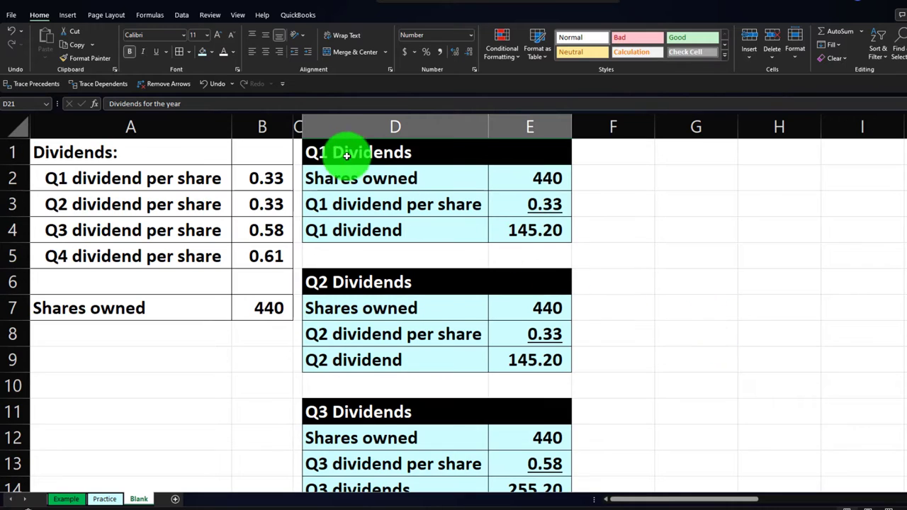
left_click(297, 127)
left_click(587, 122, "ctrl")
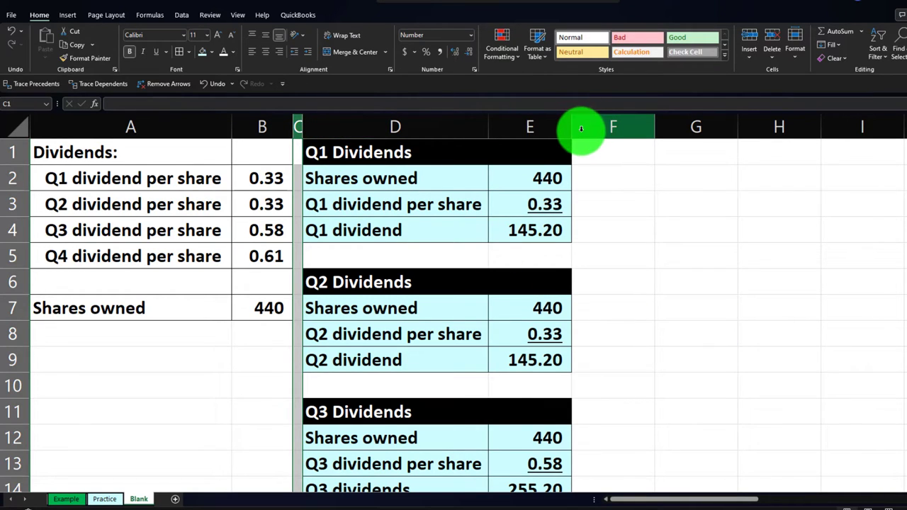
left_click(71, 64)
left_click(604, 128)
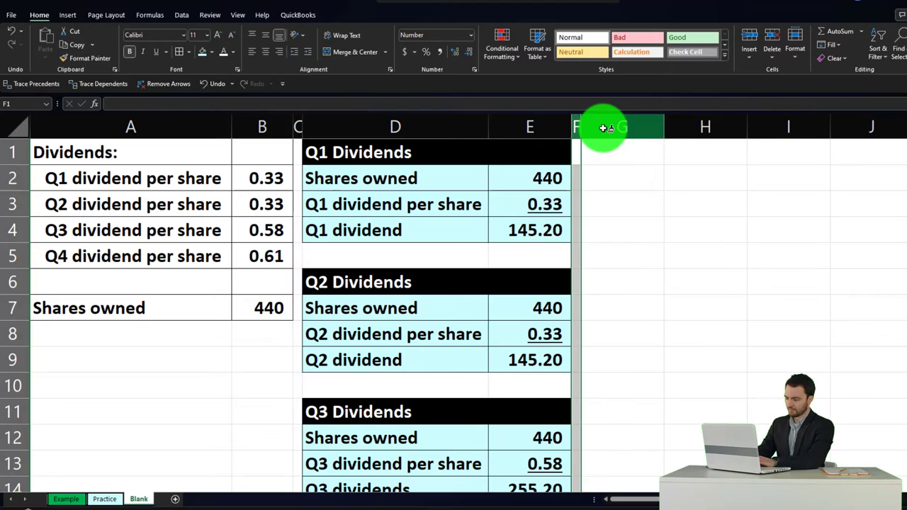
Enter the heading "Dividends for the Year" in G1 and widen column G to fit it.
left_click(615, 152)
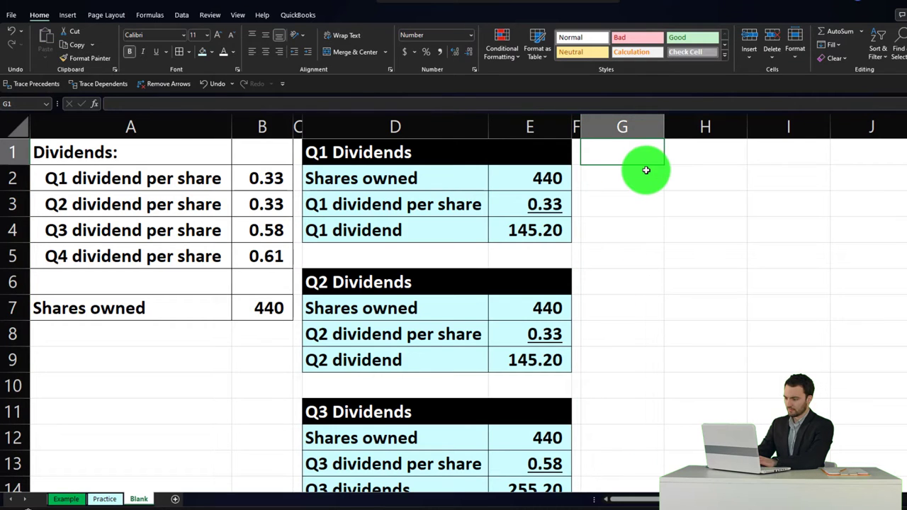
type("Dividends for the Year")
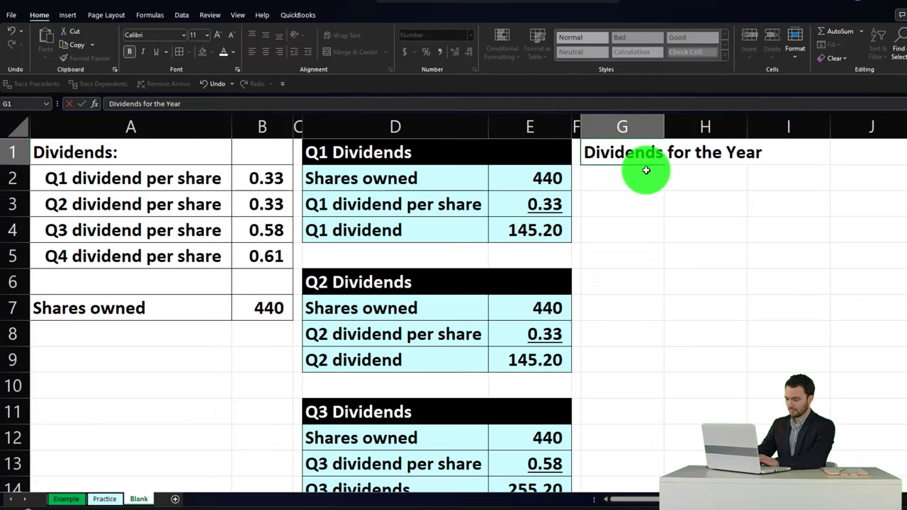
key("Return")
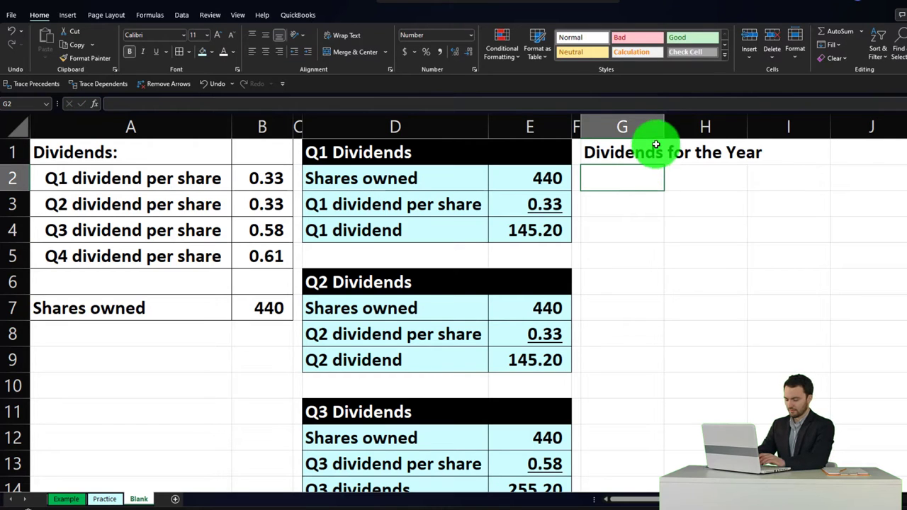
left_click_drag(664, 127, 774, 126)
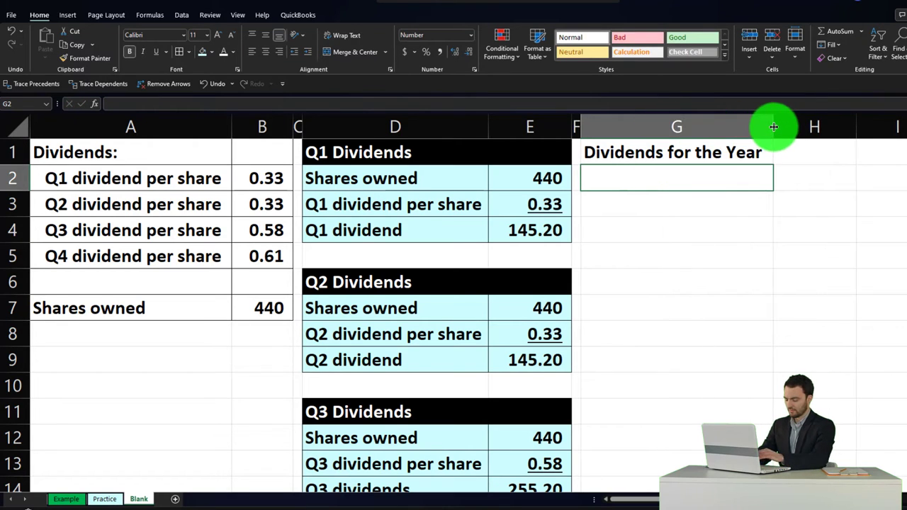
Format the new table's heading row, from G1 across column H and beyond, with black fill and white text.
left_click(655, 152)
left_click_drag(655, 152, 886, 147)
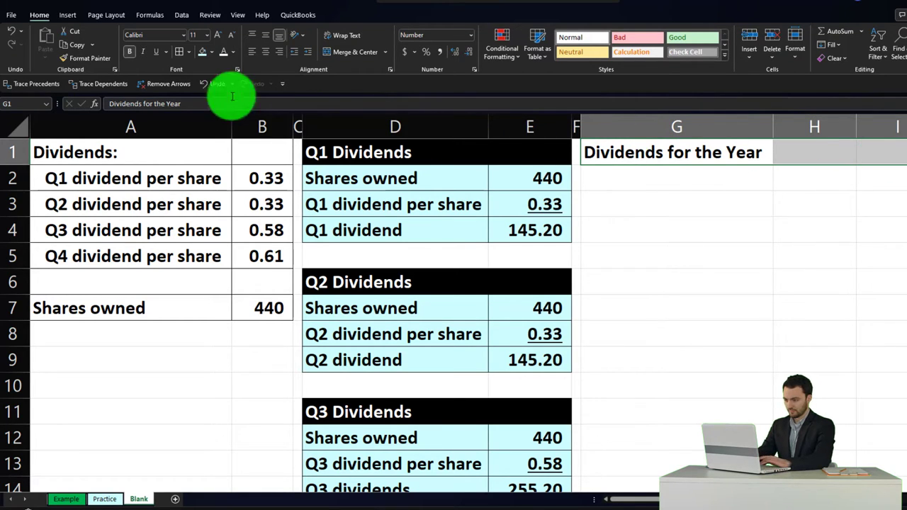
left_click(210, 53)
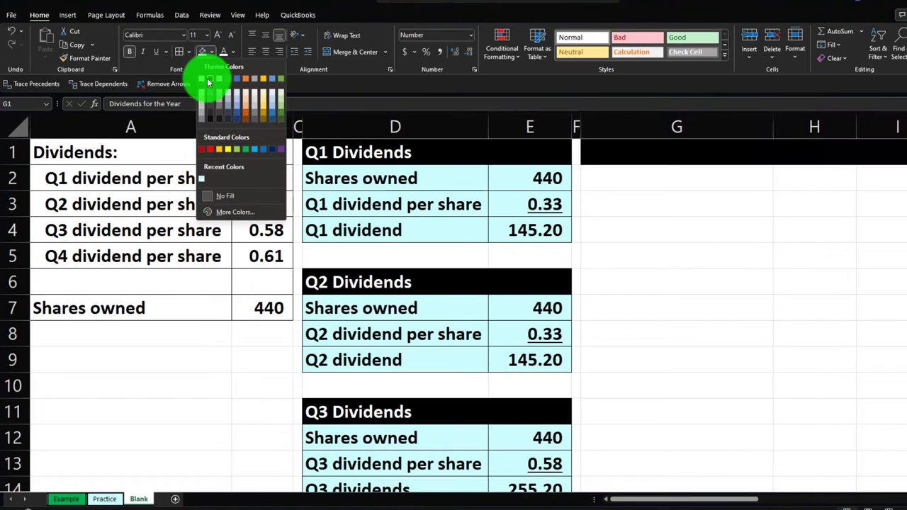
left_click(212, 77)
left_click(224, 57)
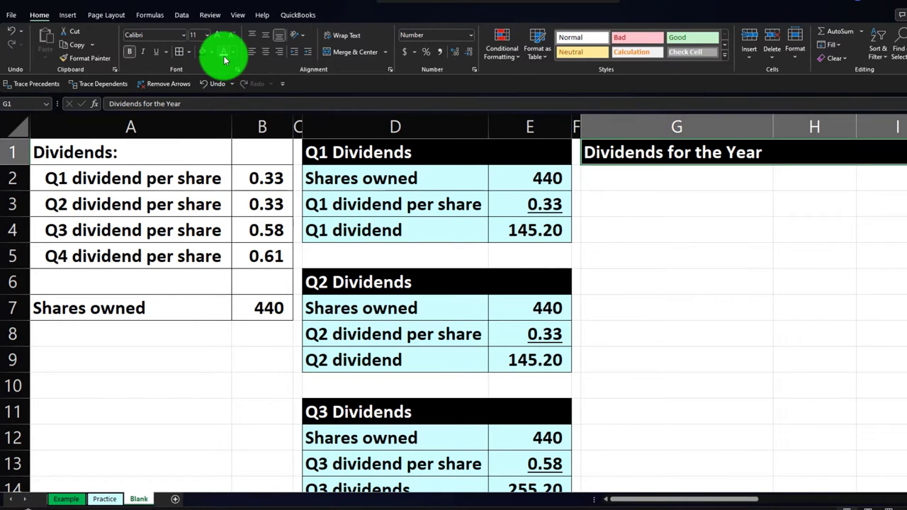
Enter the label "Quarterly dividends per share:" in G2.
left_click(619, 177)
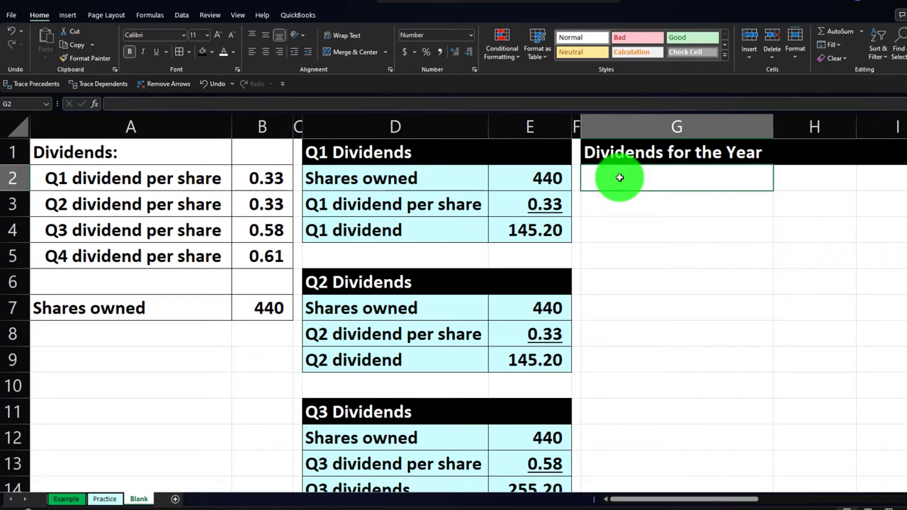
type("Qu")
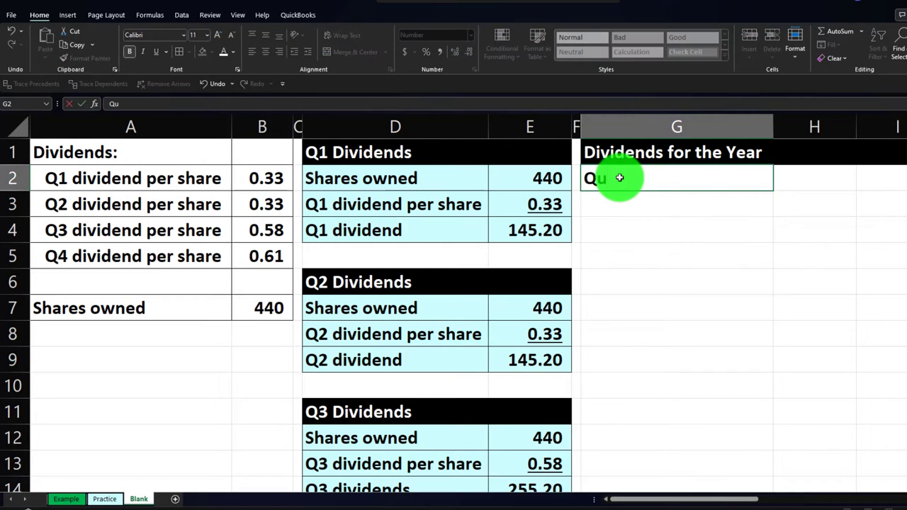
type("arterly dividends per")
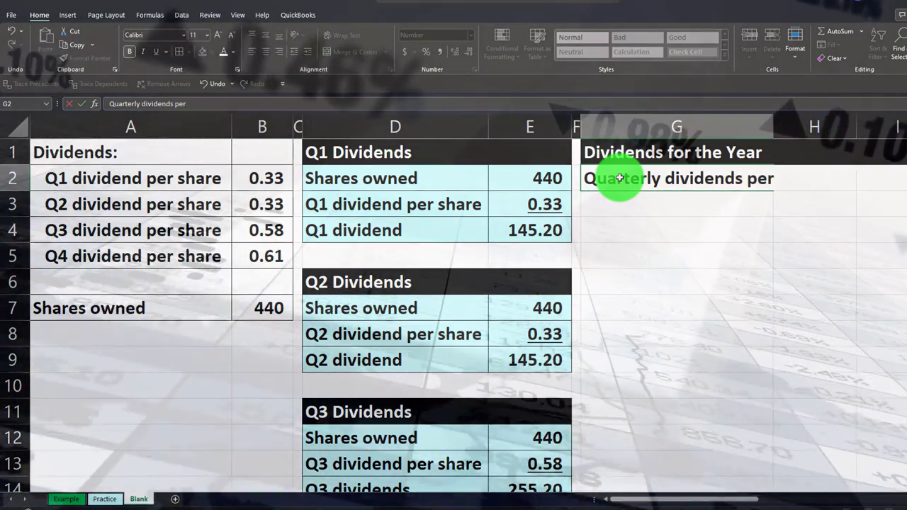
type(" share:")
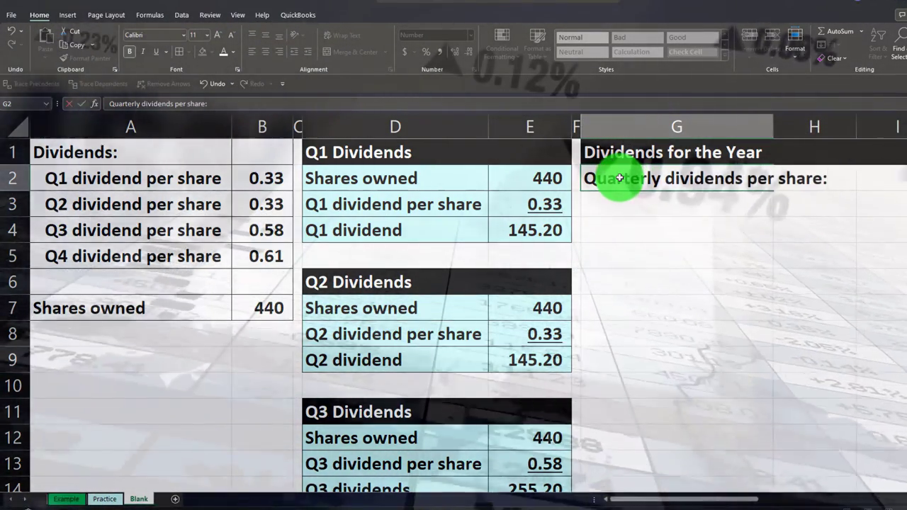
key("Return")
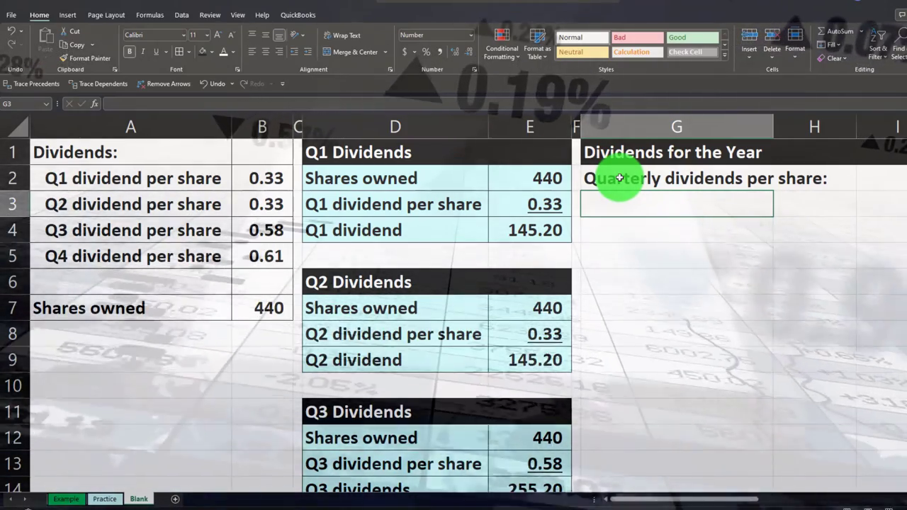
Link G3 to the Q1 dividend per share label with the formula =A2.
type("=")
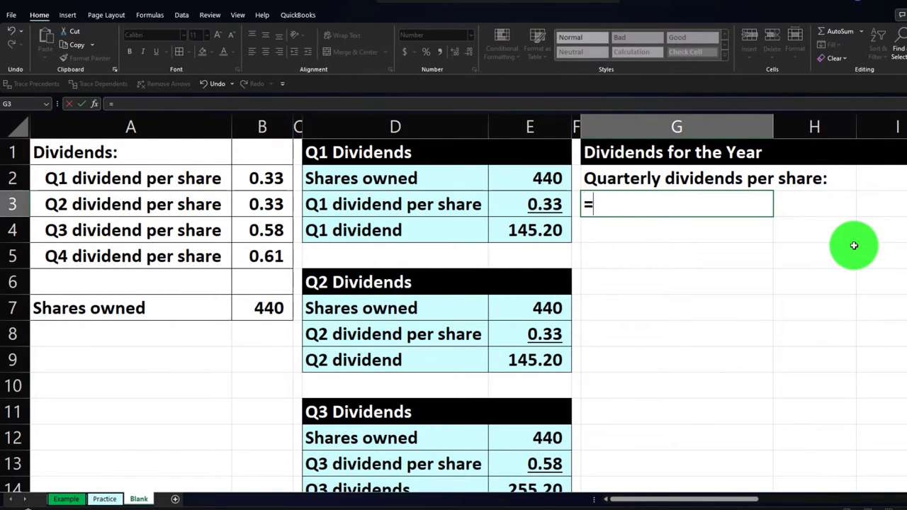
key("Left")
key("Left")
key("Left")
key("Left")
key("Left")
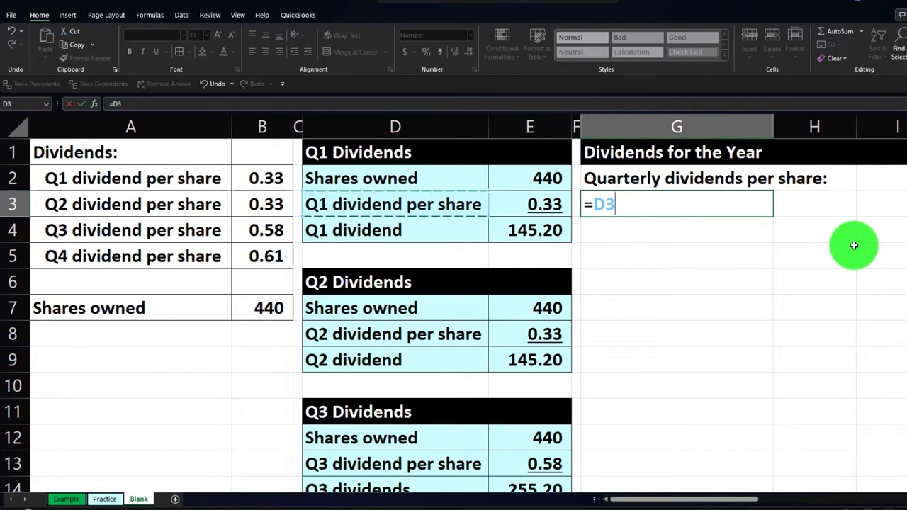
key("Up")
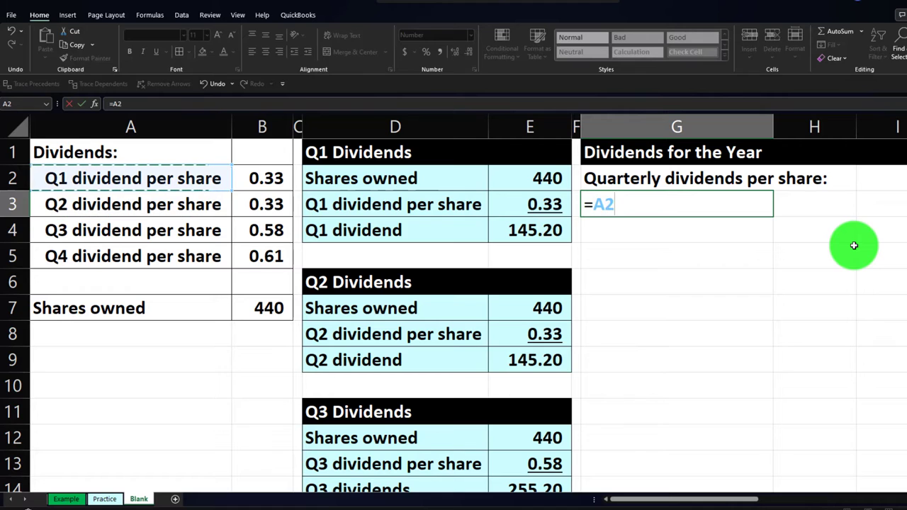
key("Return")
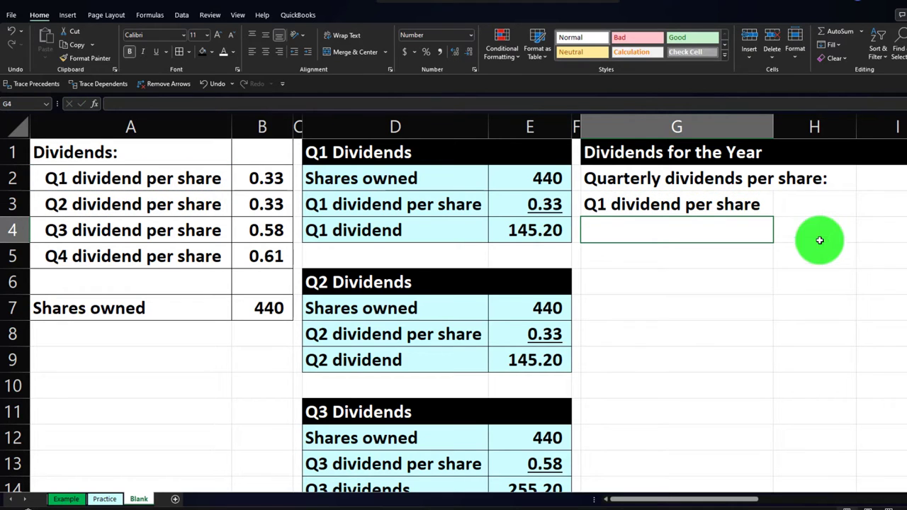
Fill the G3 formula down through G6 and across into H3:H6 for all four quarters' labels and amounts.
left_click(749, 204)
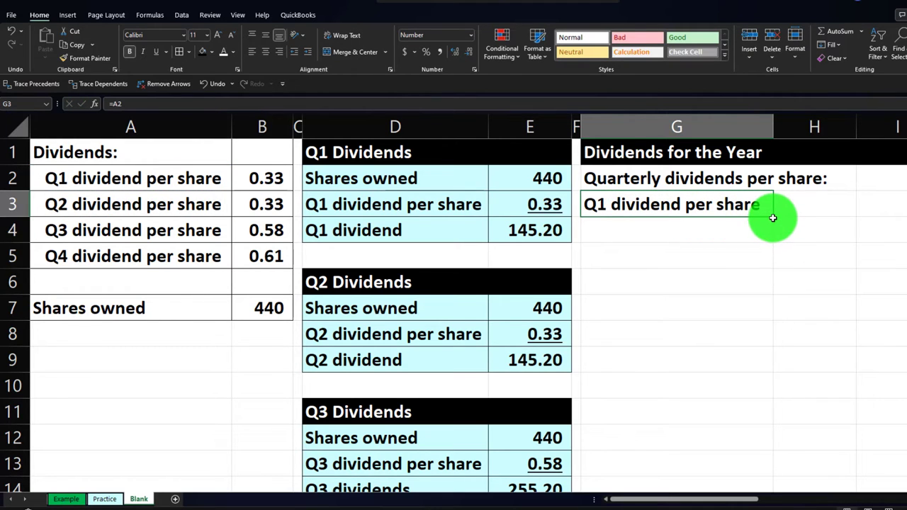
left_click_drag(772, 219, 772, 284)
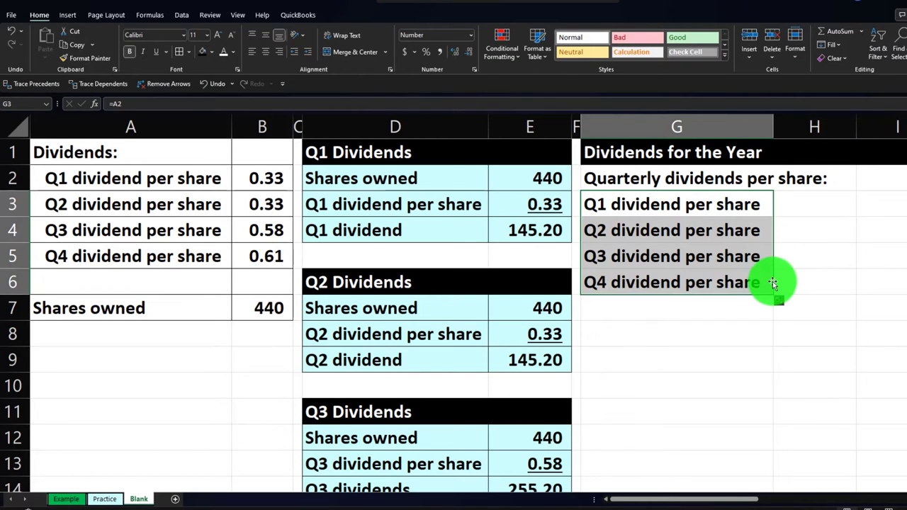
left_click_drag(773, 295, 818, 288)
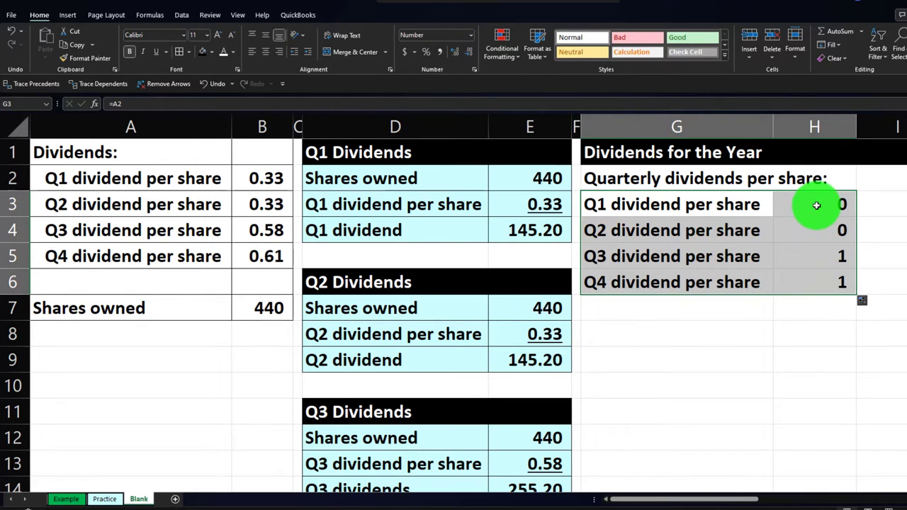
Show H3:H6 with two decimal places and underline the Q4 amount in H6.
left_click_drag(816, 205, 815, 277)
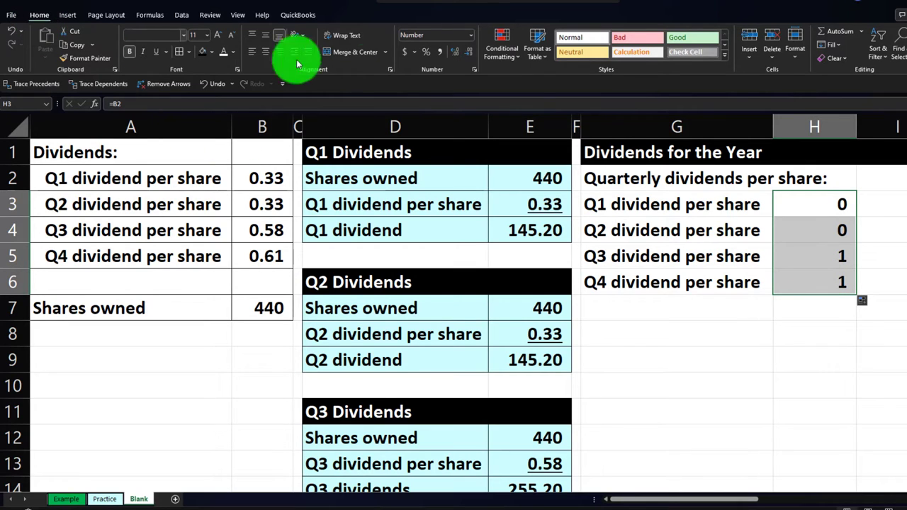
left_click(450, 60)
left_click(450, 59)
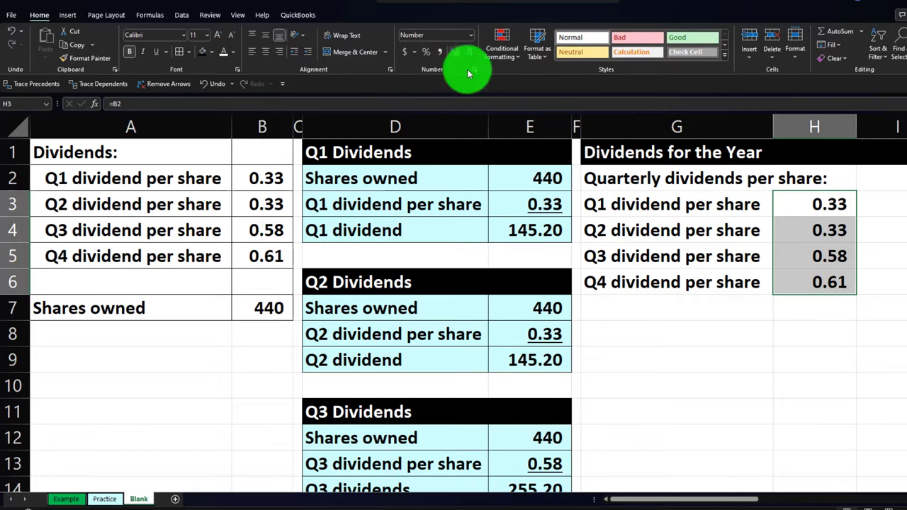
left_click(816, 285)
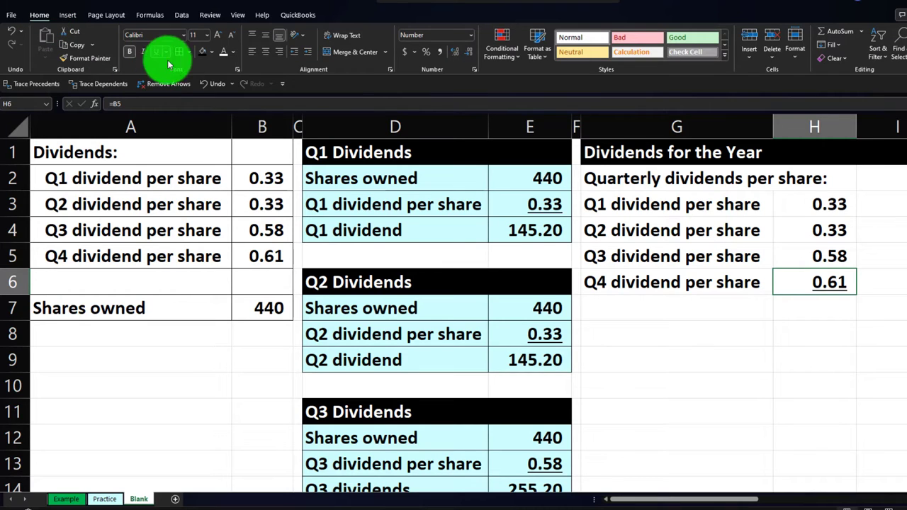
Copy the G2 label into G7 and remove its trailing colon so it reads "Quarterly dividends per share".
left_click(611, 307)
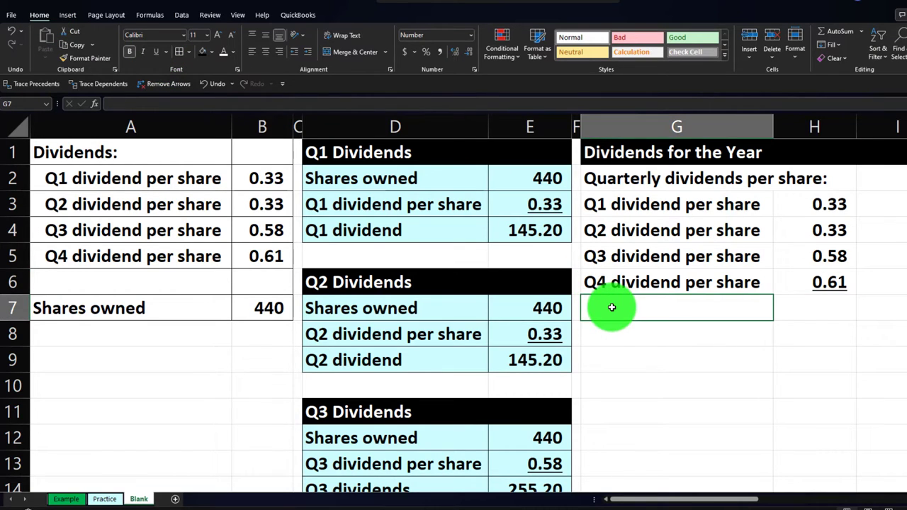
left_click(626, 184)
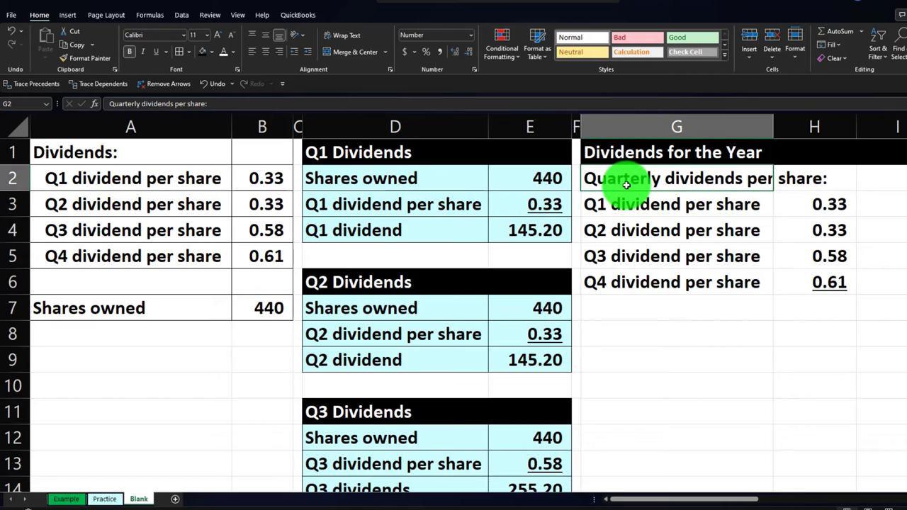
key("ctrl+c")
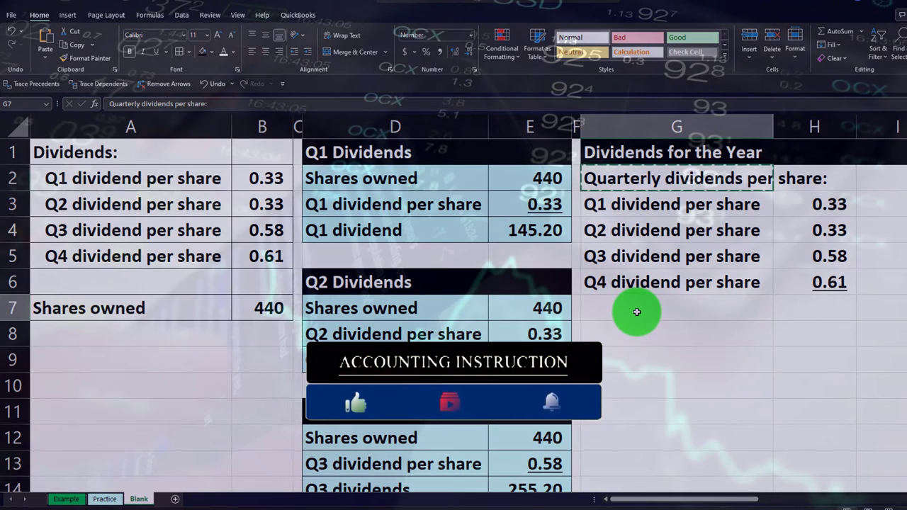
left_click(636, 308)
key("ctrl+v")
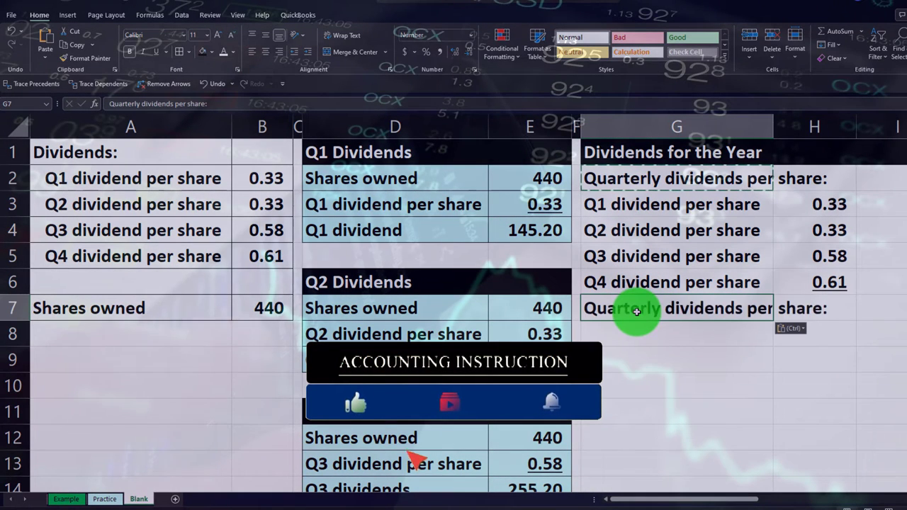
double_click(749, 312)
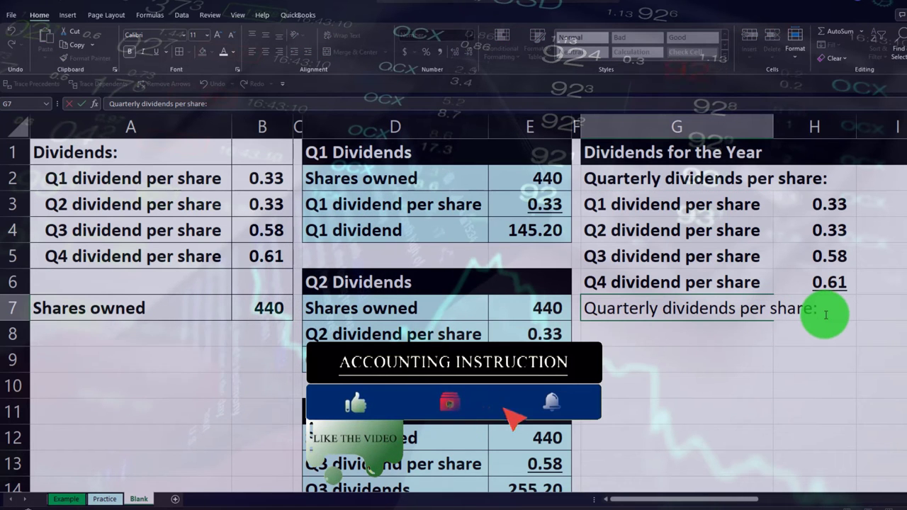
key("Return")
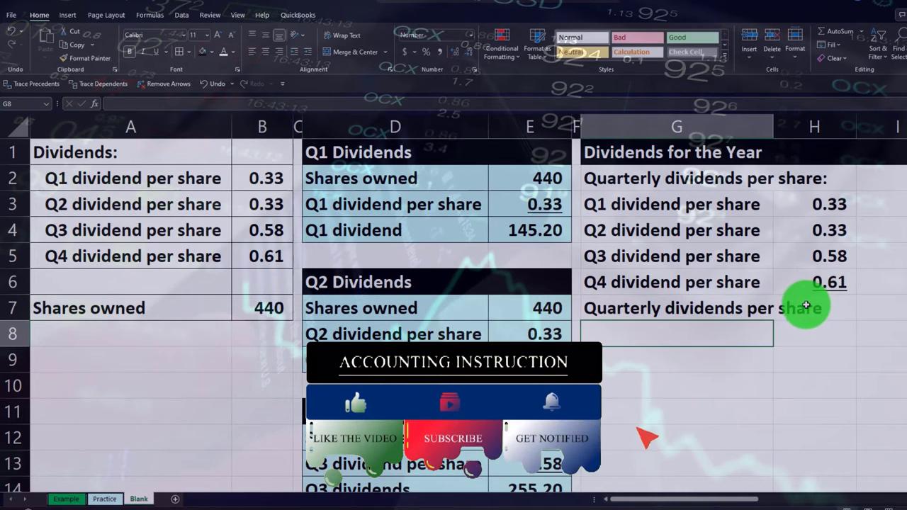
Indent the labels in G3:G7 one level and G7 one level further.
left_click_drag(631, 205, 638, 305)
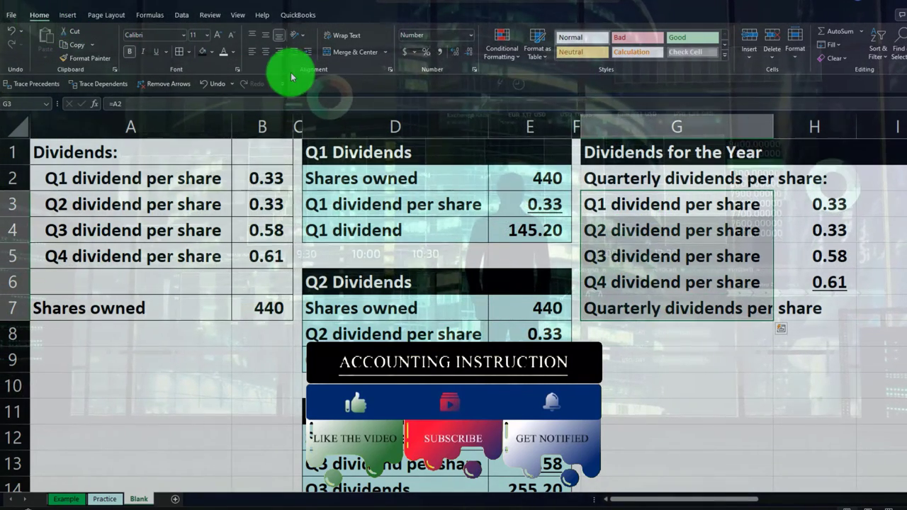
left_click(305, 57)
left_click(645, 299)
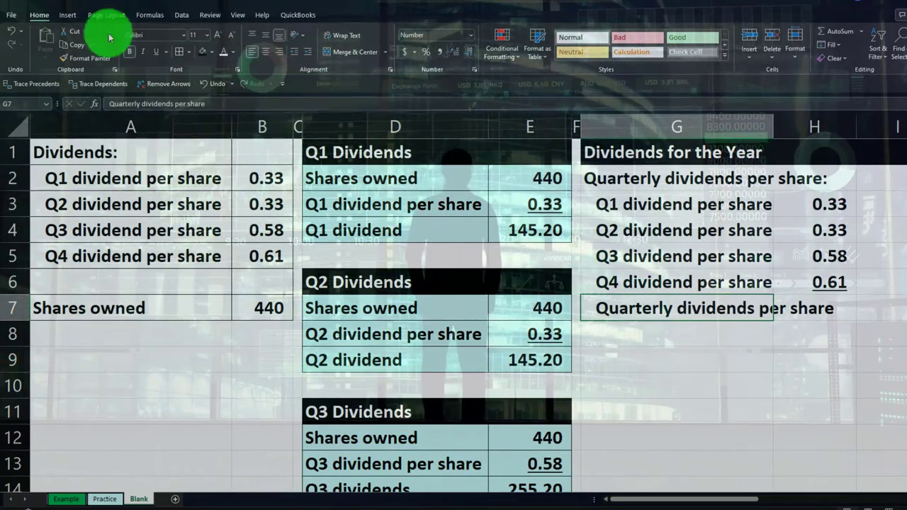
left_click(305, 55)
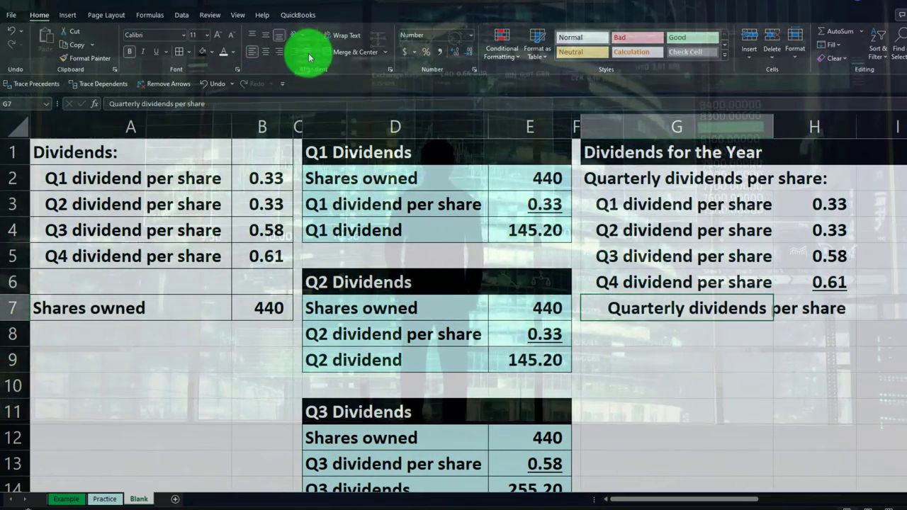
Total the quarterly dividends per share in I7 with =SUM(H3:H6) and show the result with two decimal places.
left_click(883, 307)
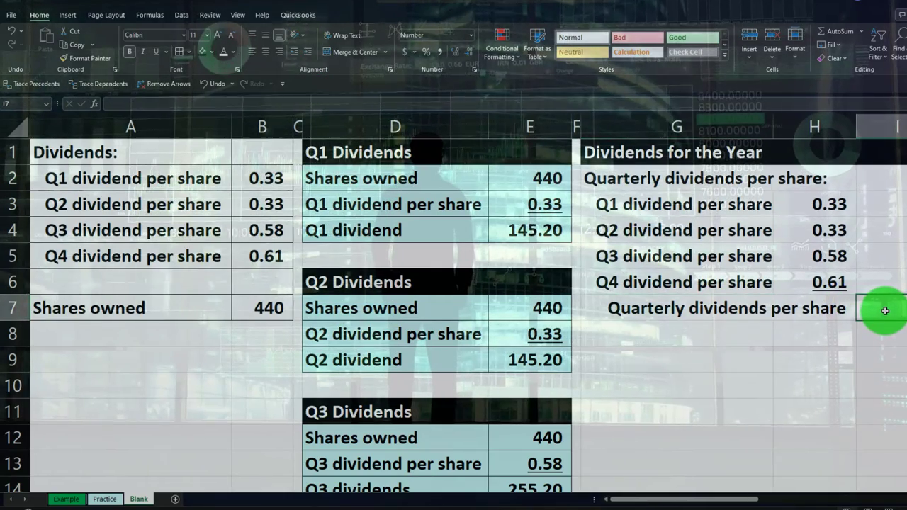
type("=sum")
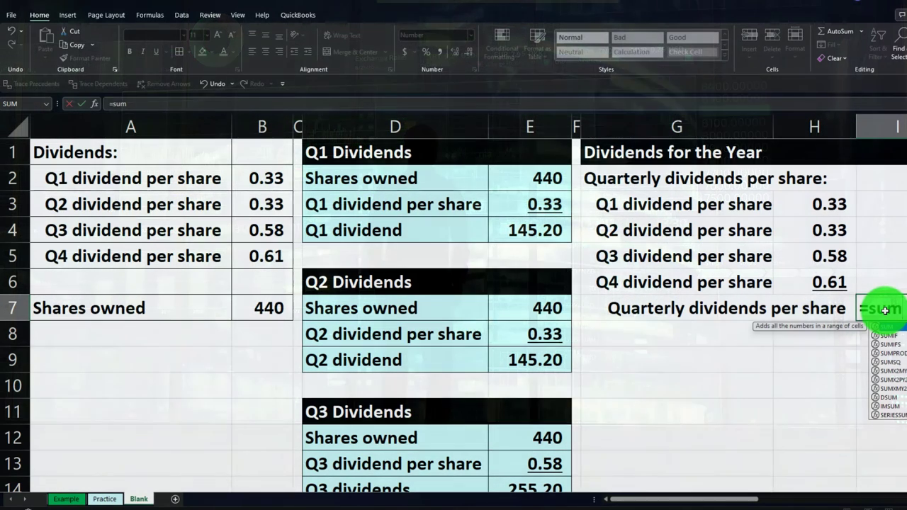
type("(")
key("Up")
key("Left")
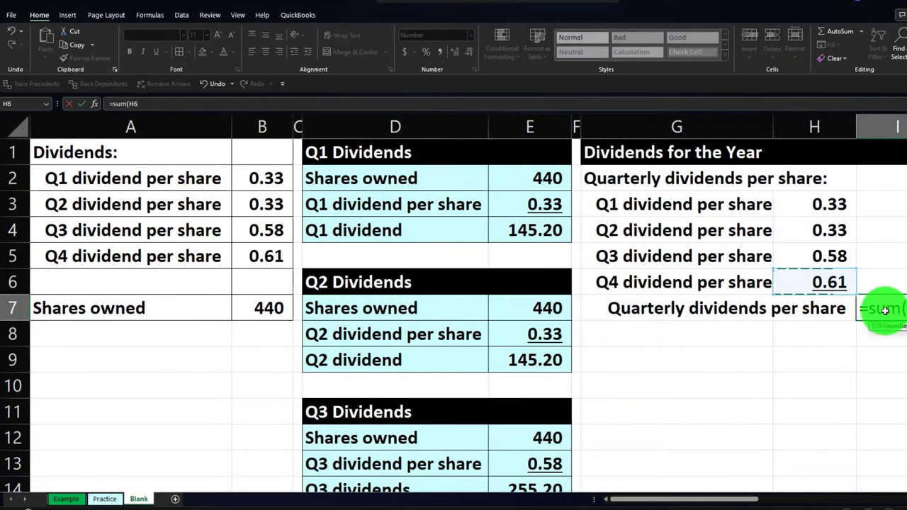
key("shift+Up")
key("shift+Up")
key("shift+Up")
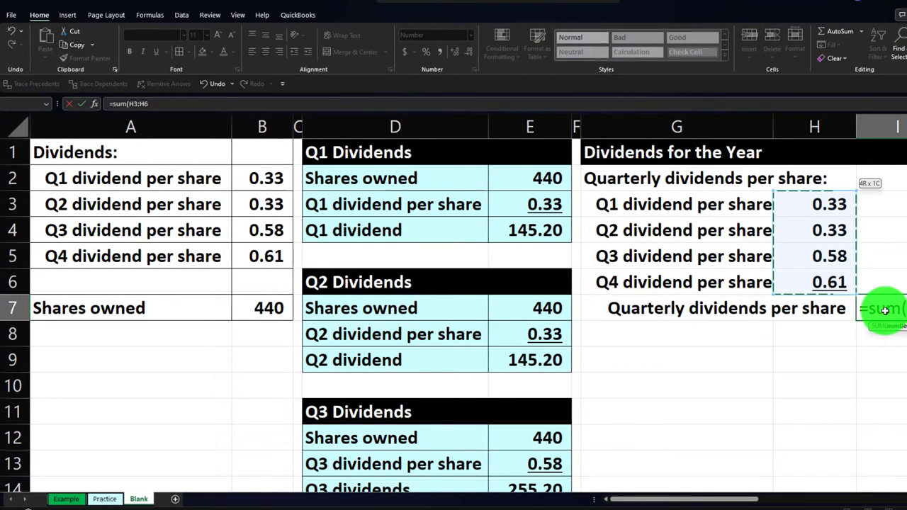
key("Return")
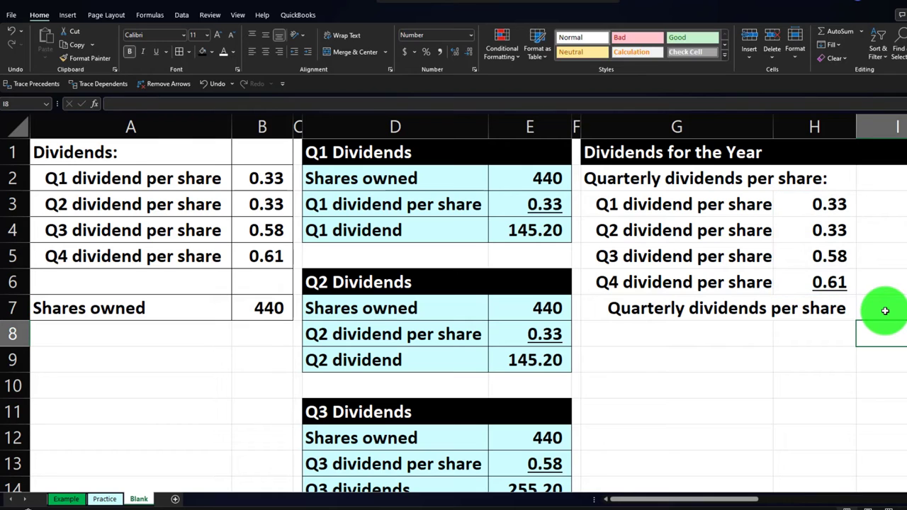
left_click(885, 311)
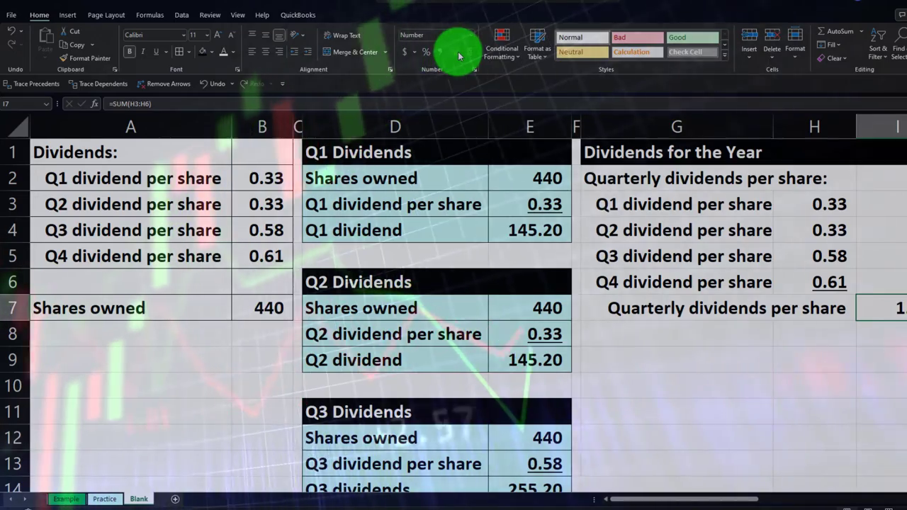
Link G8 to the "Shares owned" label with the formula =A7.
left_click(646, 331)
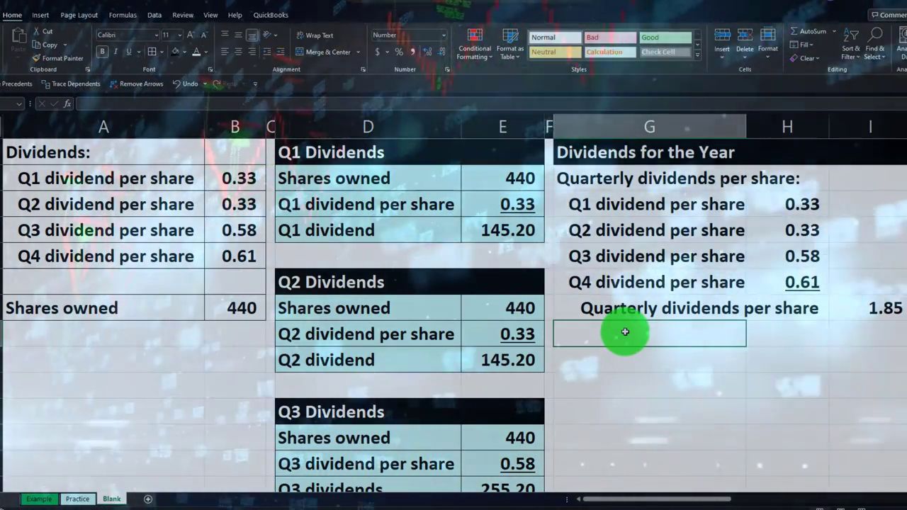
type("=")
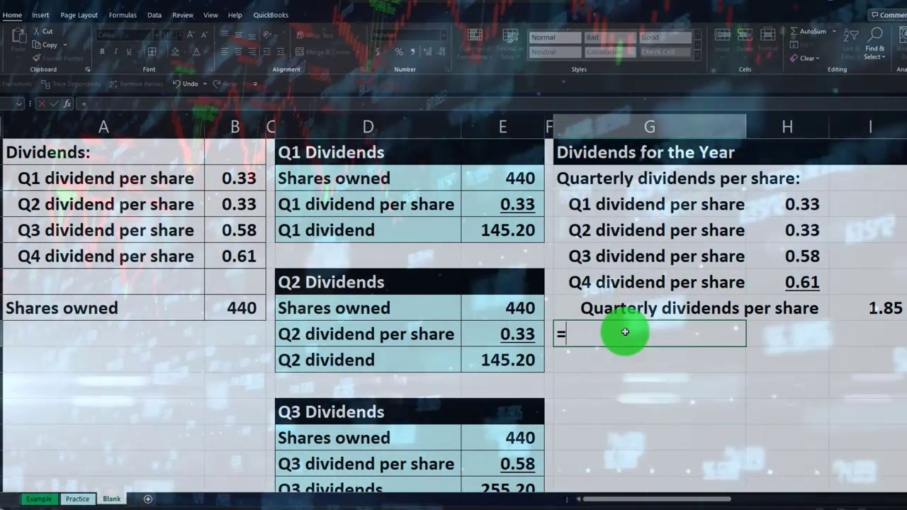
key("Left")
key("Left")
key("Left")
key("Left")
key("Left")
key("Left")
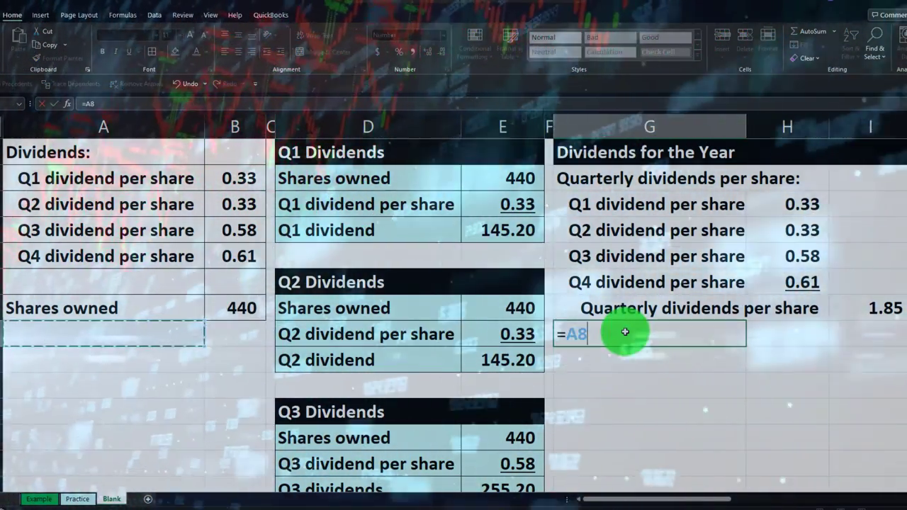
key("Up")
key("Tab")
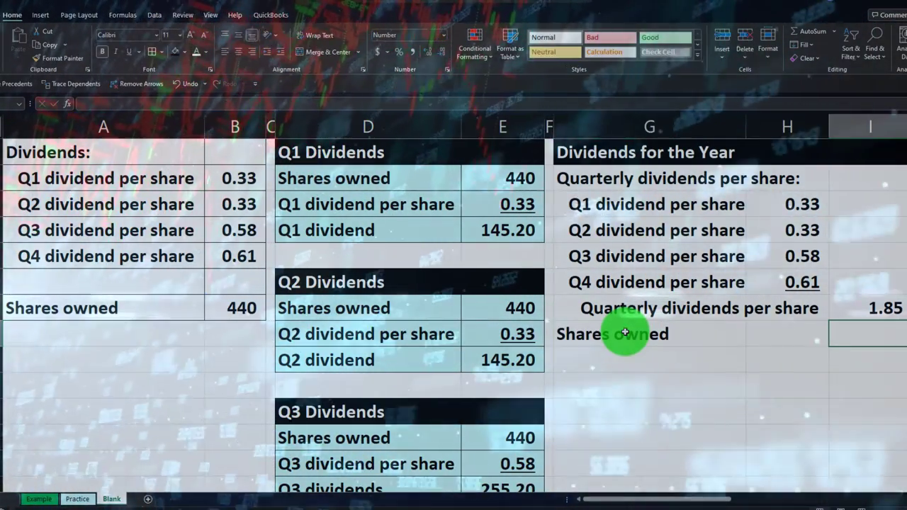
Pull the number of shares owned into I8 with the formula =B7 and underline it.
type("=")
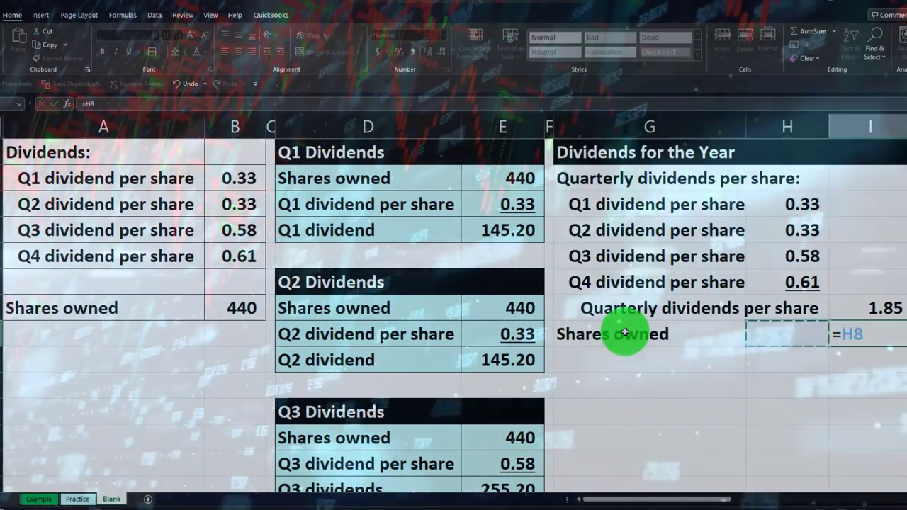
key("Return")
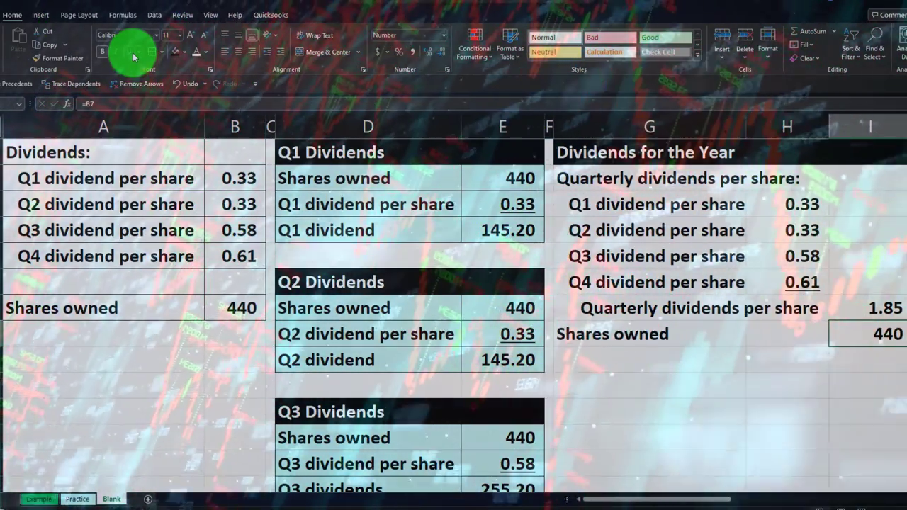
Enter the label "Dividends for the year" in G9 below the shares owned row.
key("Down")
key("Left")
key("Left")
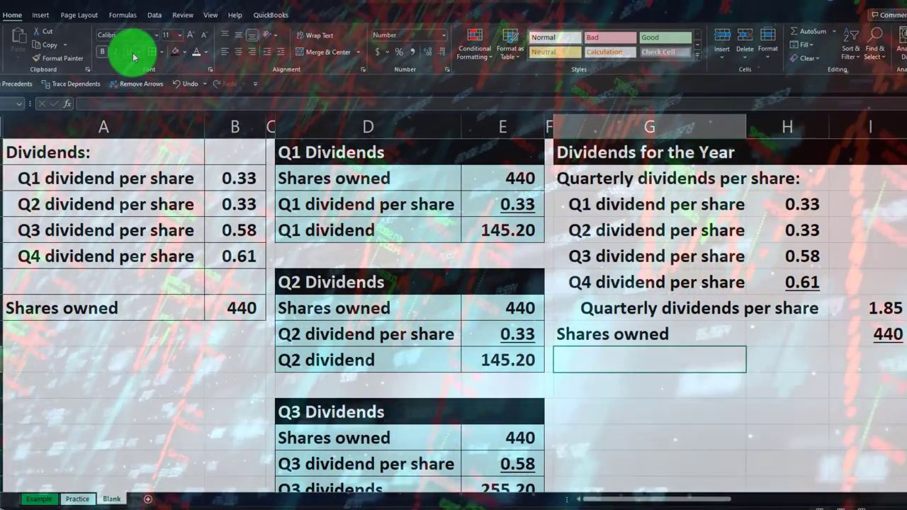
type("Dividends ")
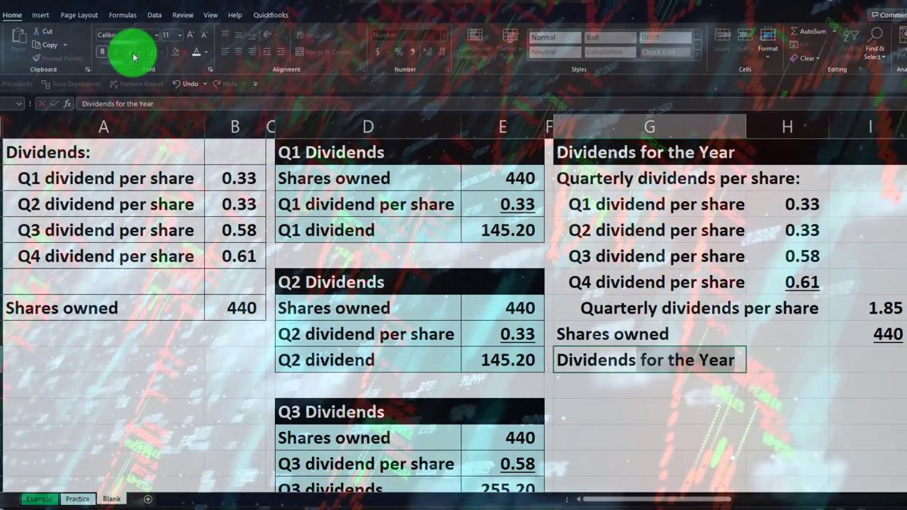
type("for the ye")
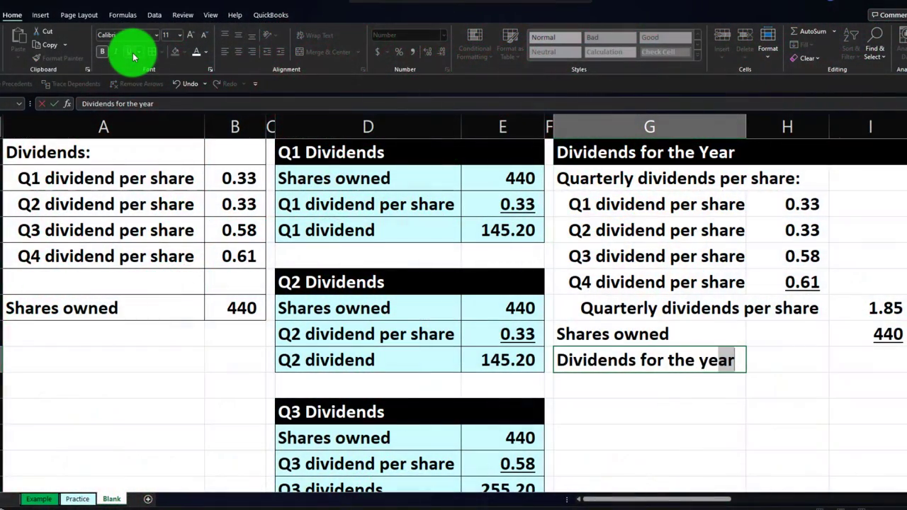
type("ar")
Calculate the yearly dividends in I9 by multiplying dividends per share by shares owned with =I7*I8.
key("Right")
key("Right")
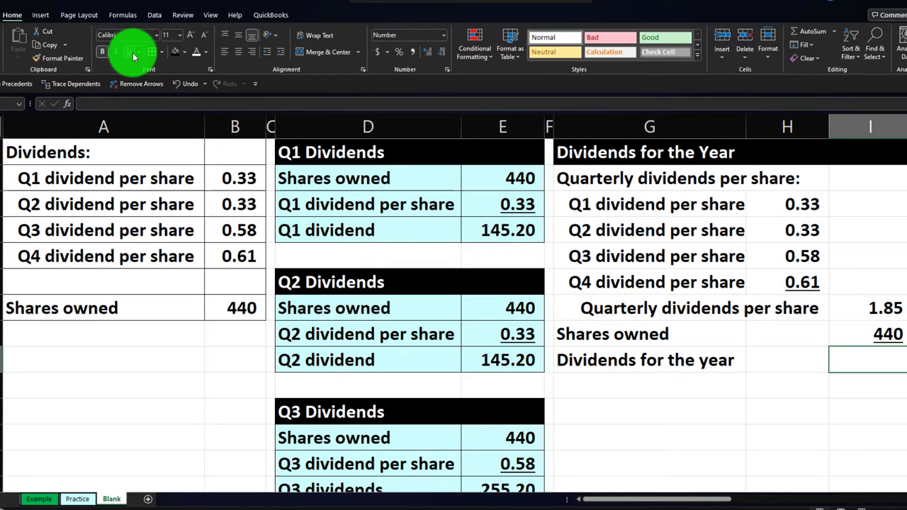
type("=")
key("Up")
key("Up")
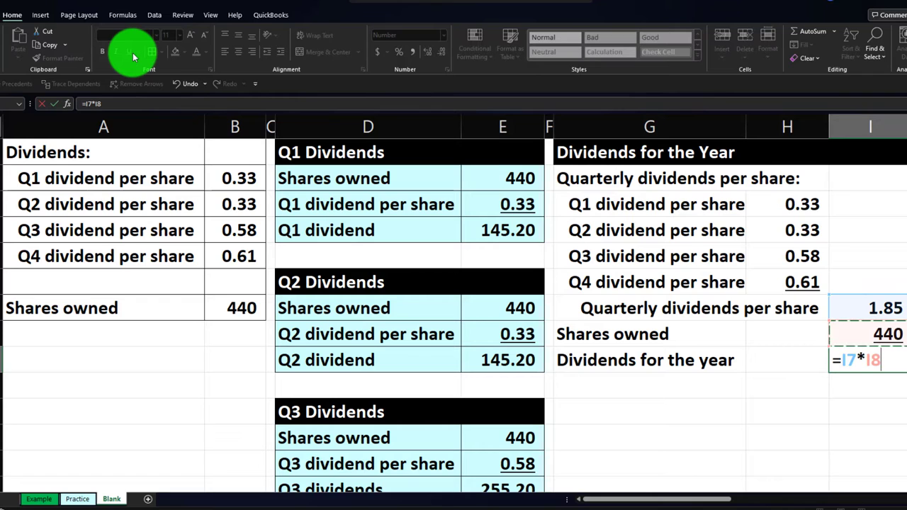
key("Return")
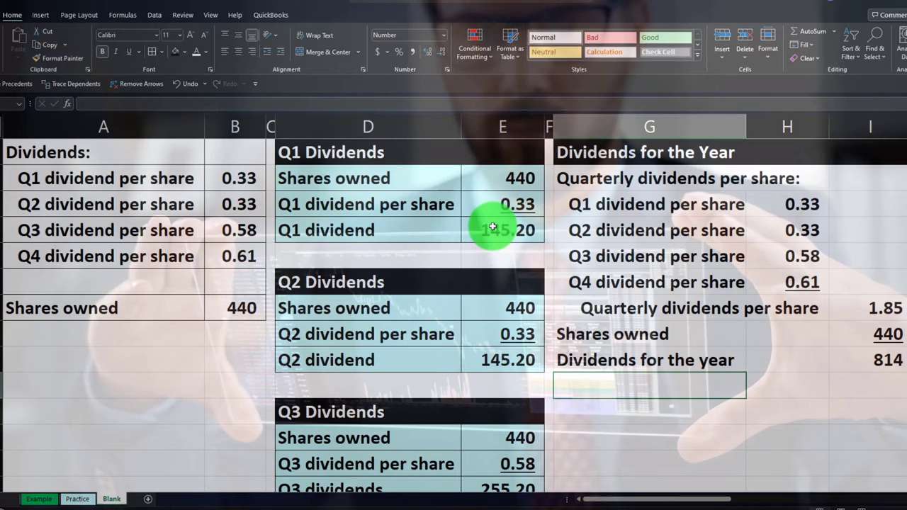
Apply borders and the recently used light blue fill to the yearly dividends table body G2:I9.
left_click(748, 199)
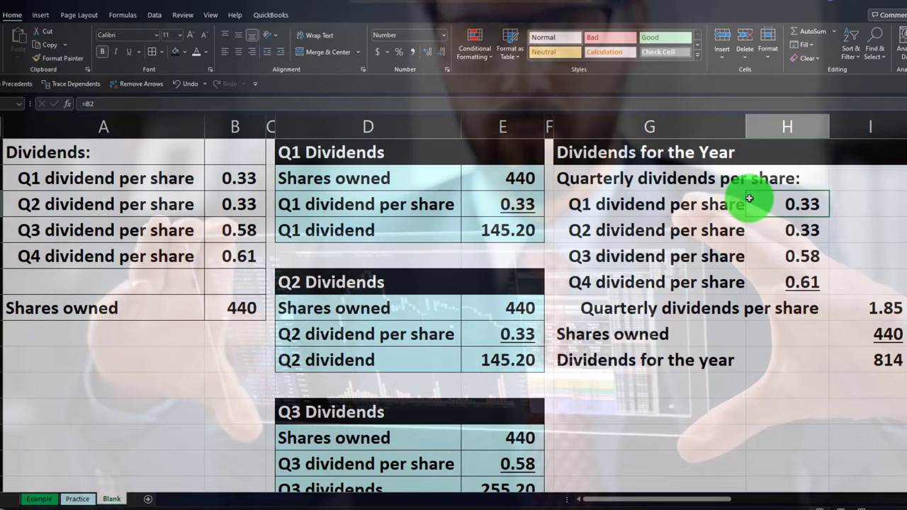
left_click_drag(587, 174, 847, 352)
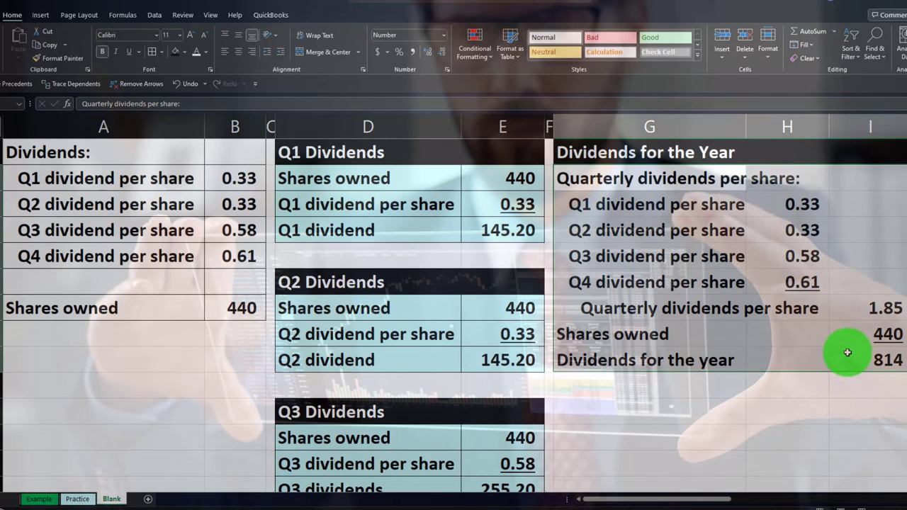
left_click(185, 52)
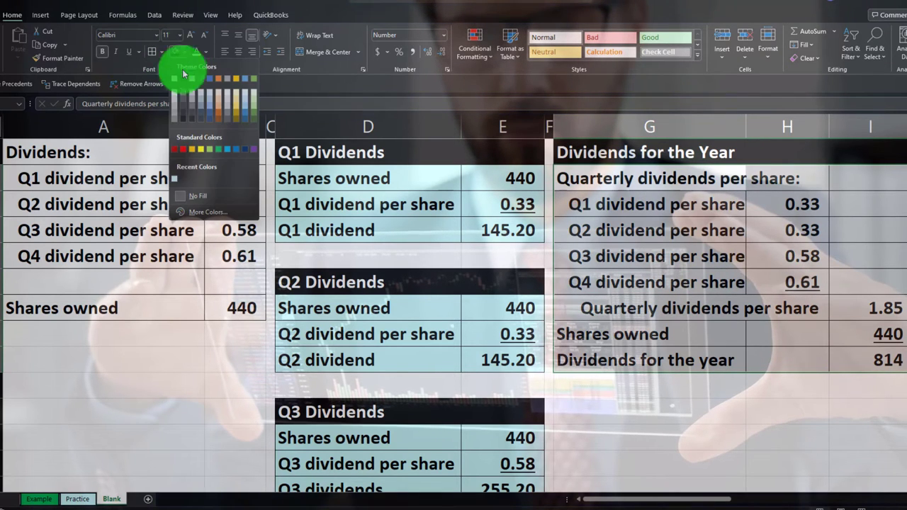
left_click(174, 180)
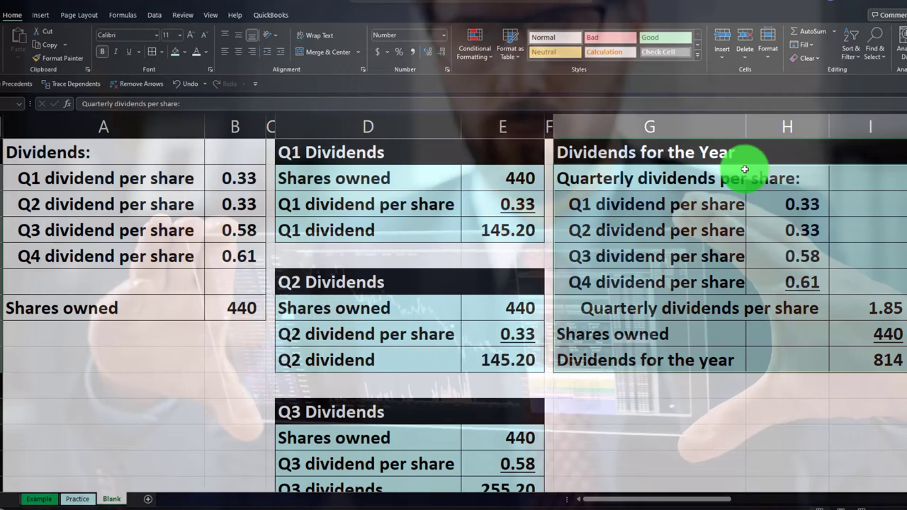
Copy the formatting of narrow spacer column F onto column J with Format Painter.
key("Right")
key("Right")
key("Right")
key("Right")
key("Up")
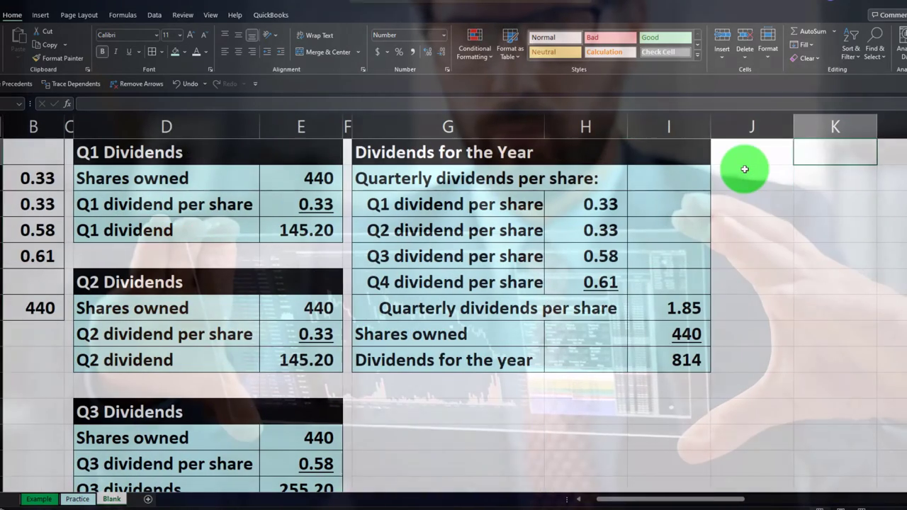
key("Right")
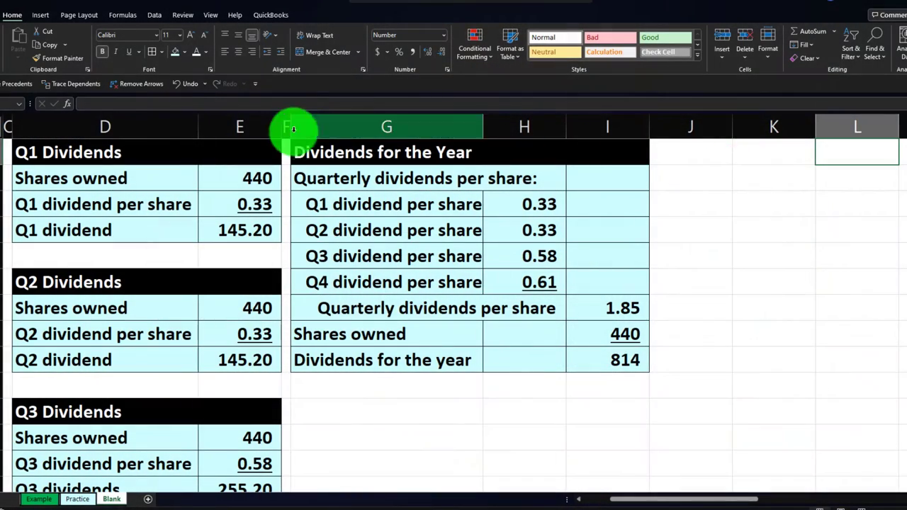
left_click(286, 125)
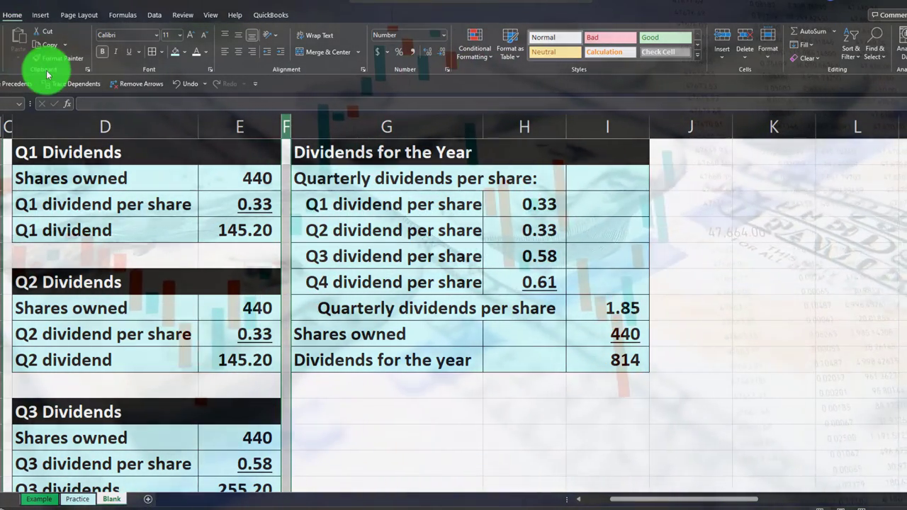
left_click(46, 62)
left_click(681, 126)
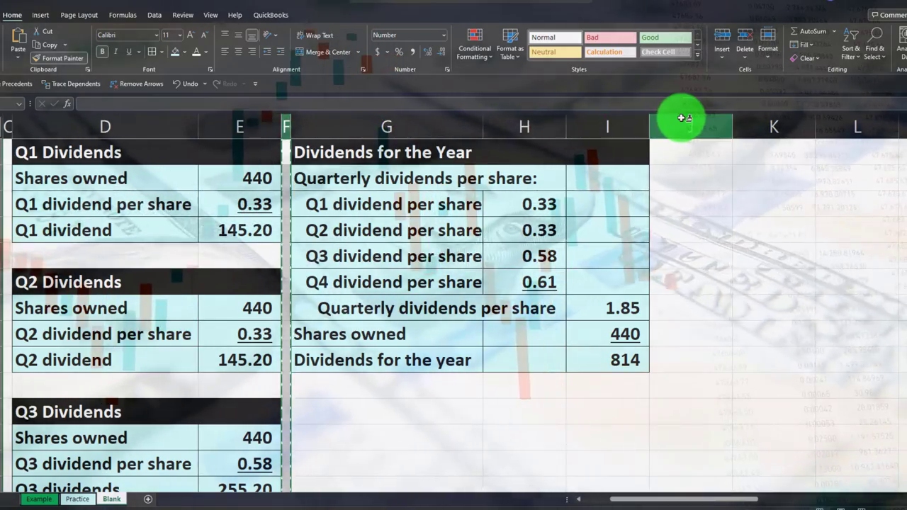
Enter the title "Dividends for the Year" in K1 and widen column K to fit it.
left_click(730, 153)
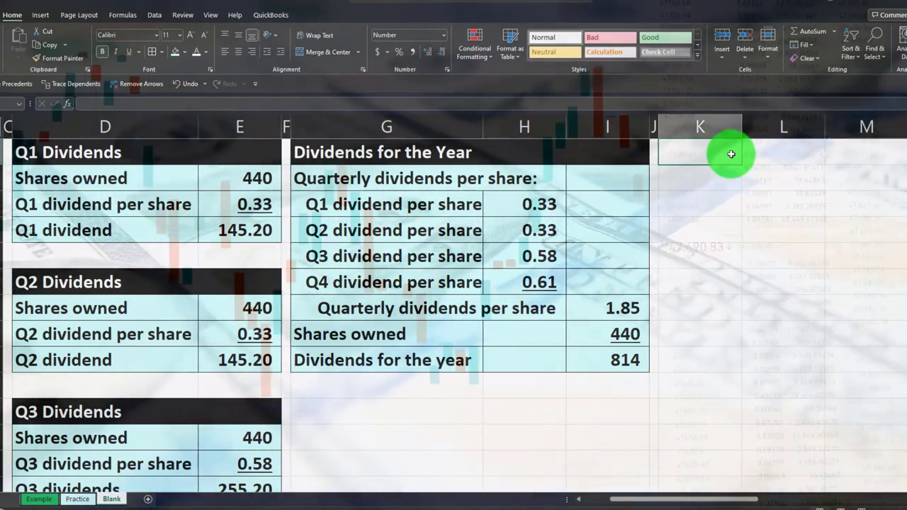
type("Dividends")
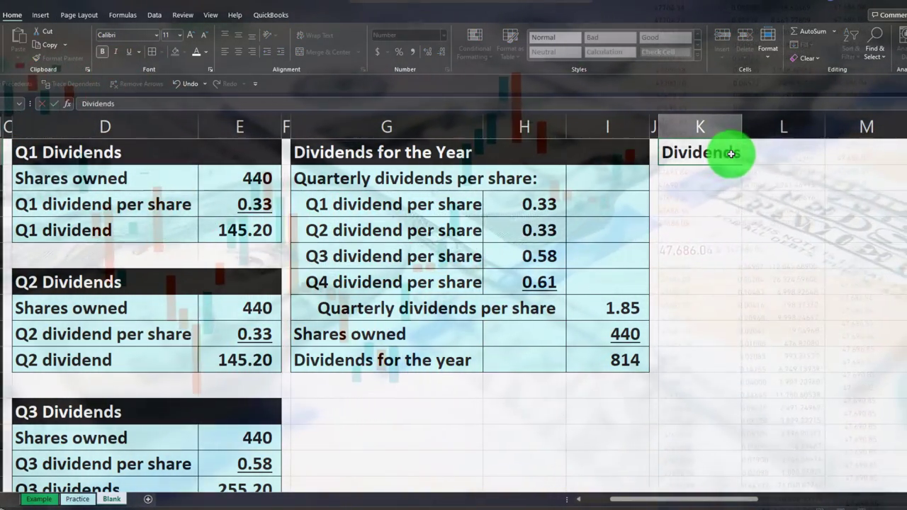
type(" for the year")
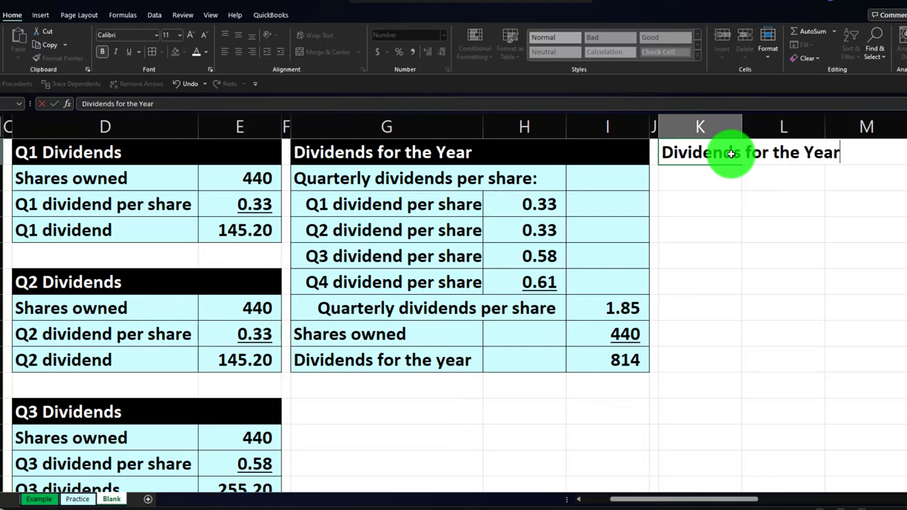
key("Return")
left_click_drag(742, 127, 845, 126)
Enter the column headings Q1, Q2, Q3, Q4 and Total across L1:P1.
left_click(851, 156)
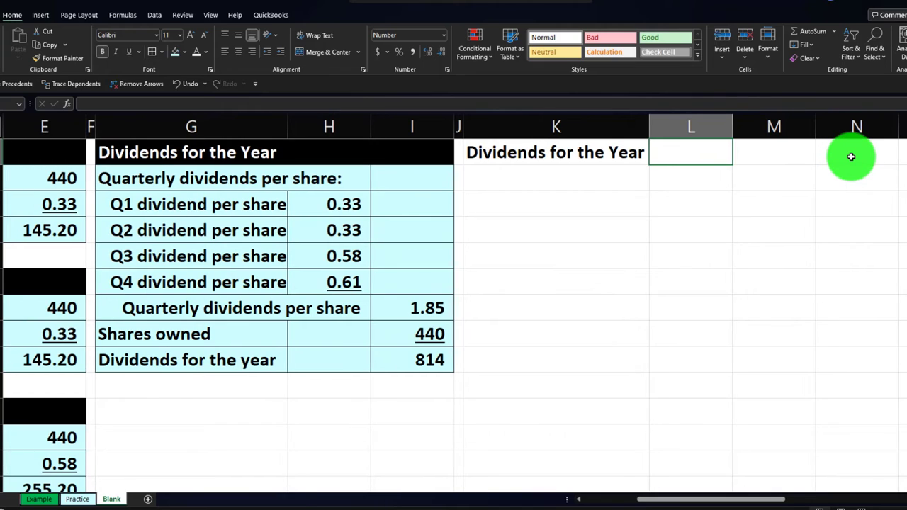
type("Q1")
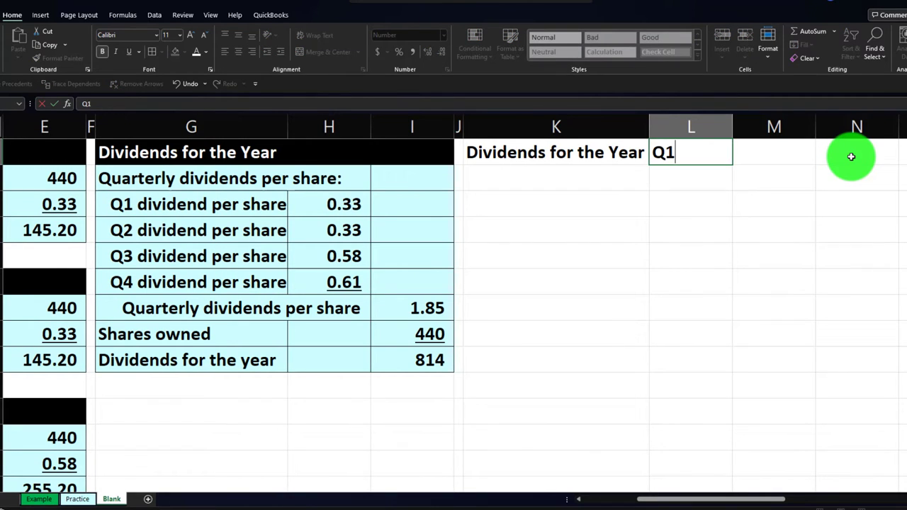
key("Tab")
type("Q")
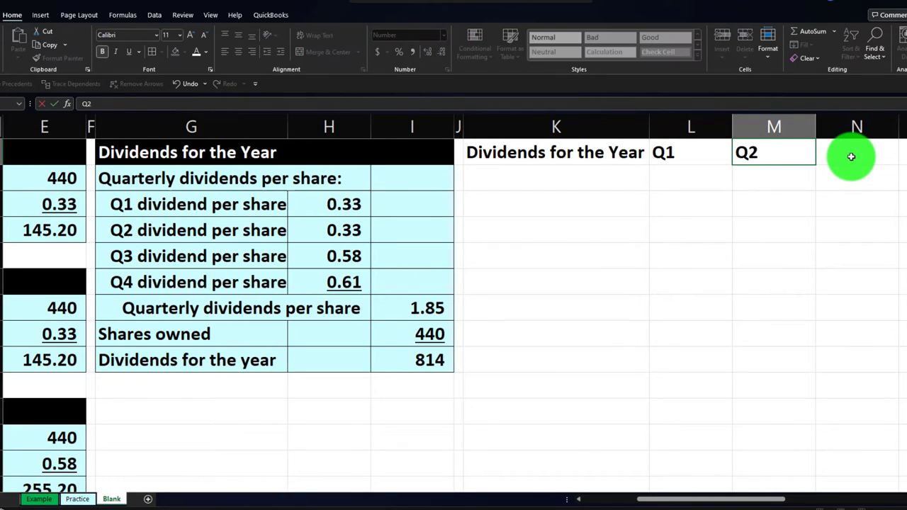
key("Tab")
type("Q3")
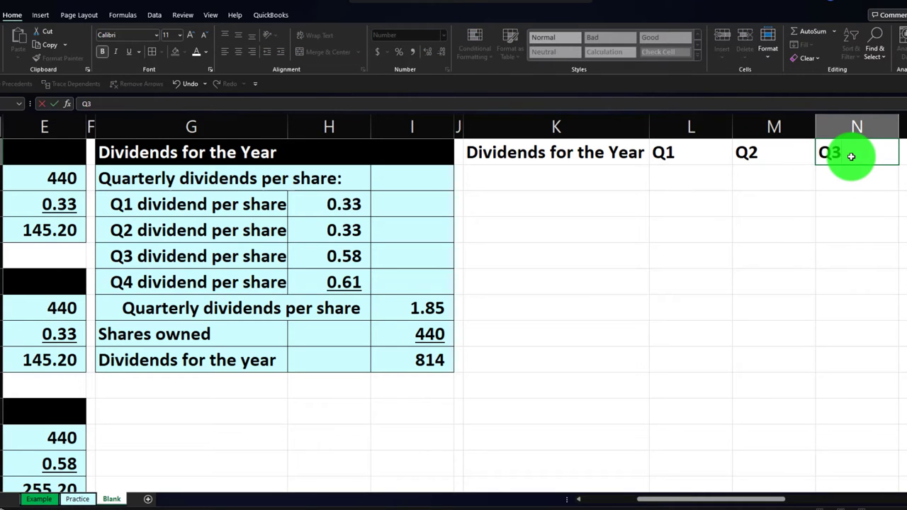
key("Tab")
type("Q")
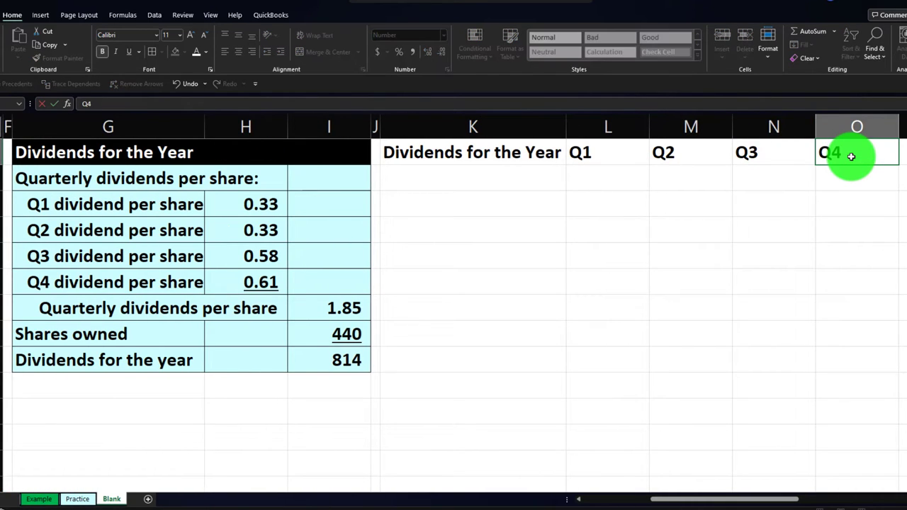
key("Tab")
type("Tota")
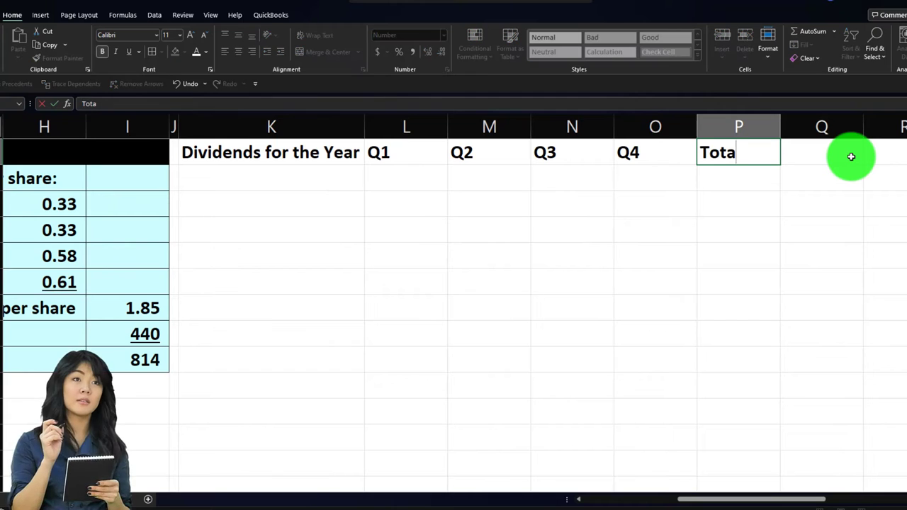
key("Return")
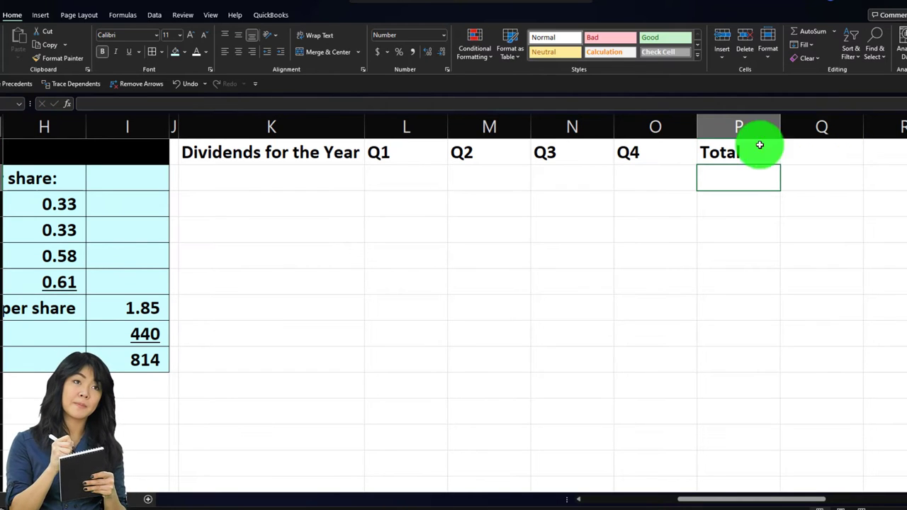
Format the header row K1:P1 with a black fill and white text, and centre the headings in L1:P1.
left_click_drag(328, 154, 705, 151)
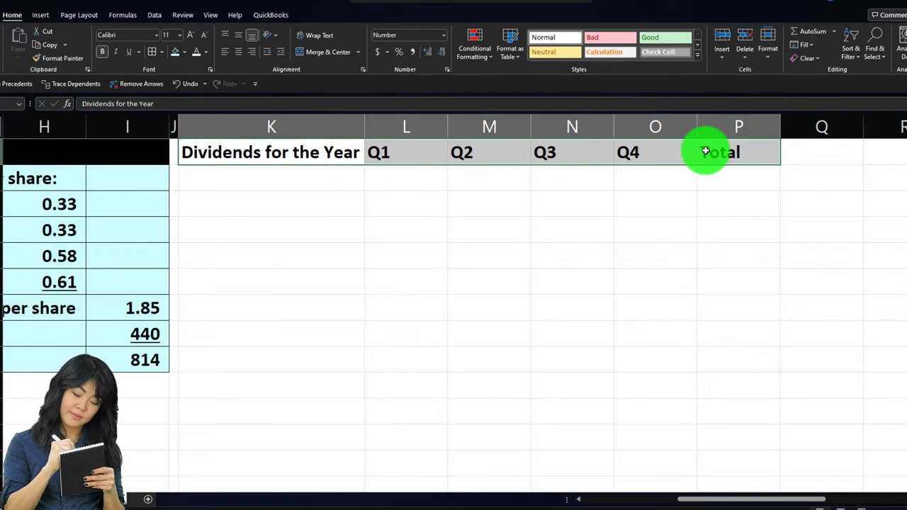
left_click(184, 54)
left_click(181, 77)
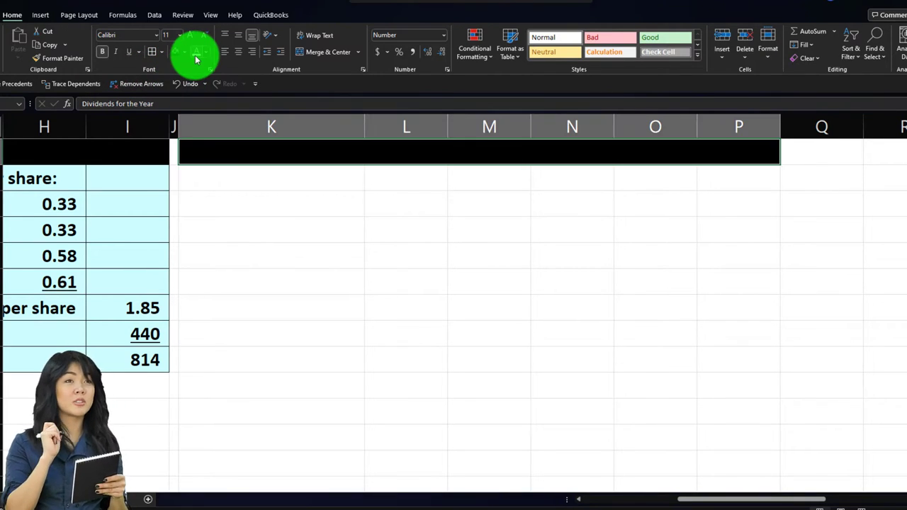
left_click(196, 57)
left_click(413, 248)
left_click_drag(415, 160, 704, 154)
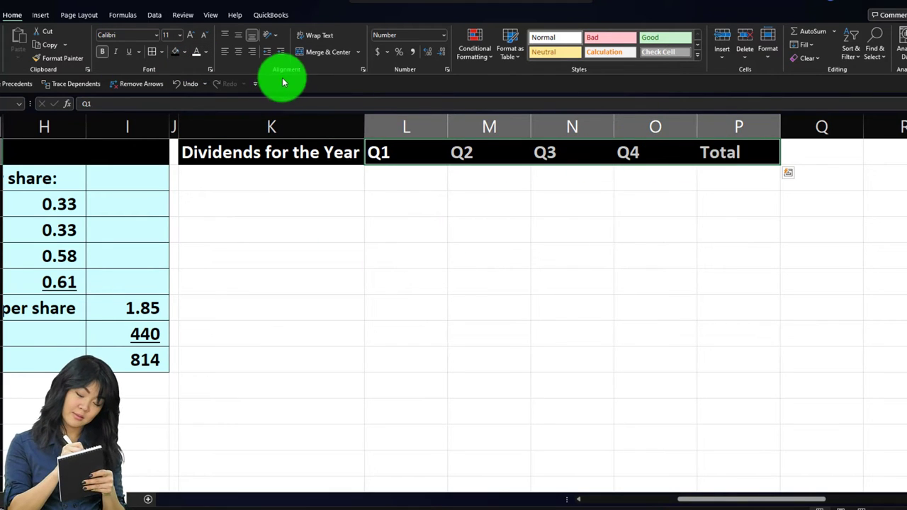
left_click(239, 51)
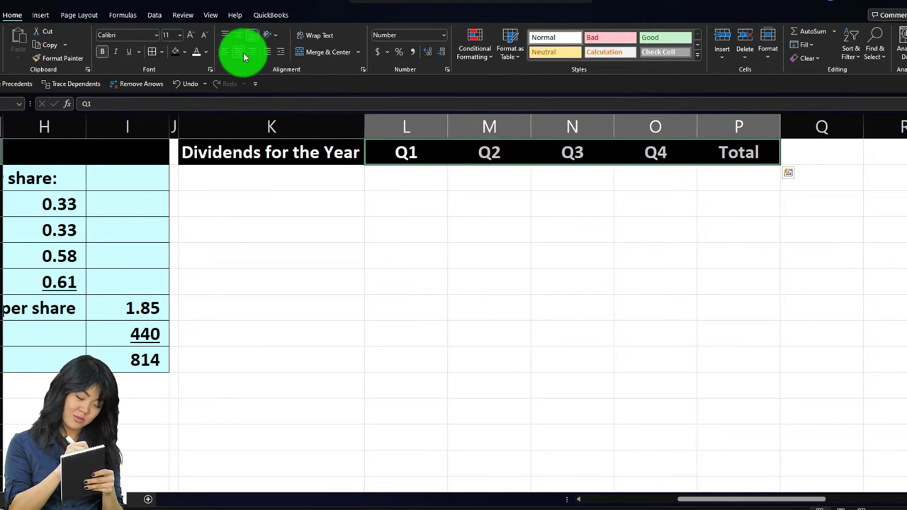
Enter the row label "Dividends per share" in K2 under the title.
left_click(254, 179)
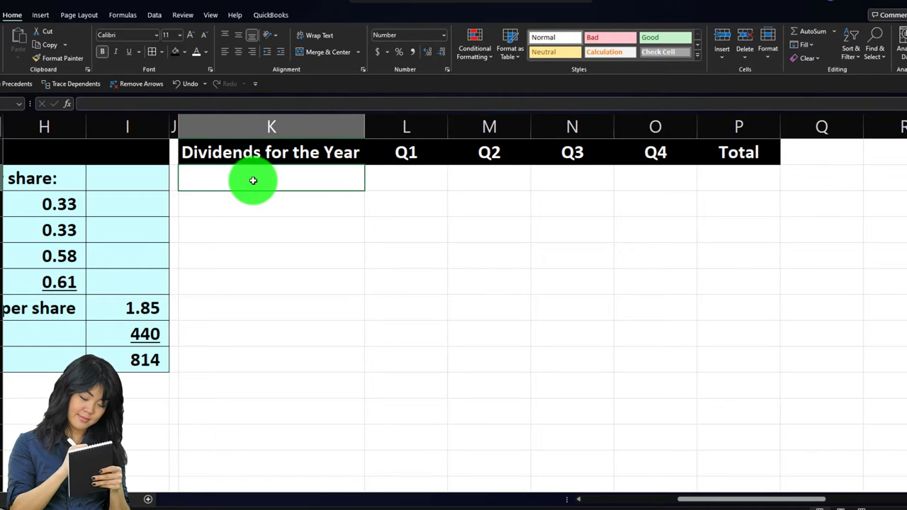
type("Div")
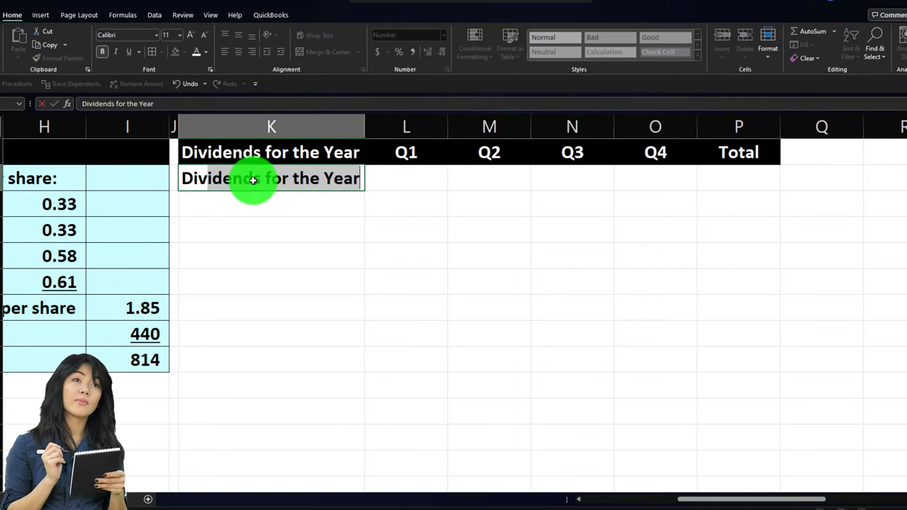
type("idends per share")
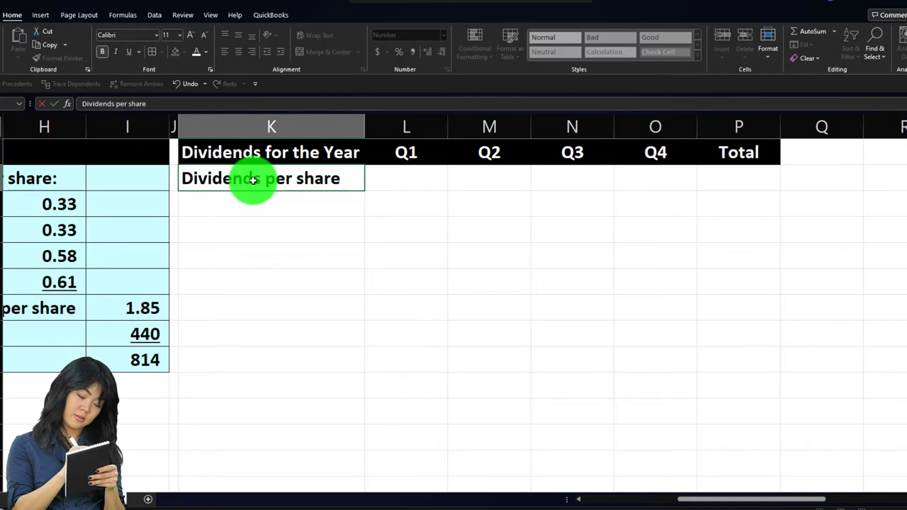
key("Tab")
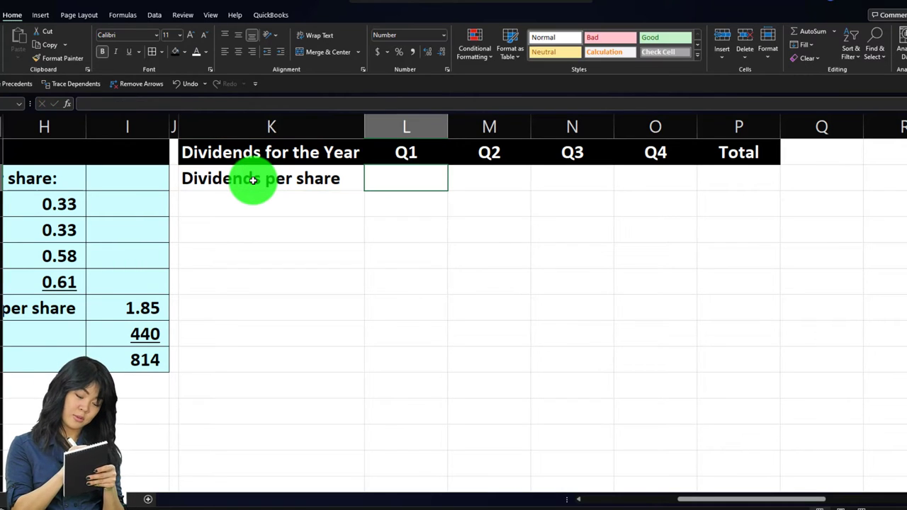
Link the Q1 dividends per share in L2 to the Q1 dividend per share in B2.
type("=")
left_click(253, 180)
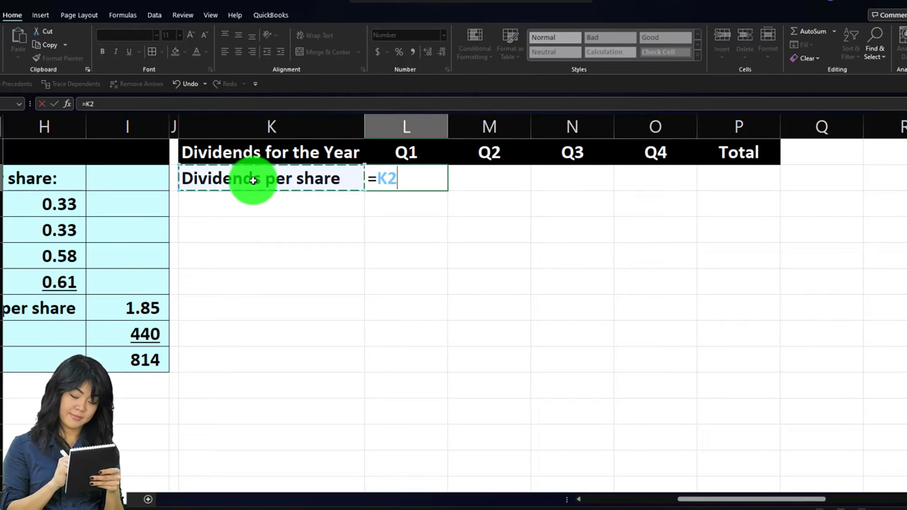
scroll(253, 180, "left", 6)
left_click(253, 180)
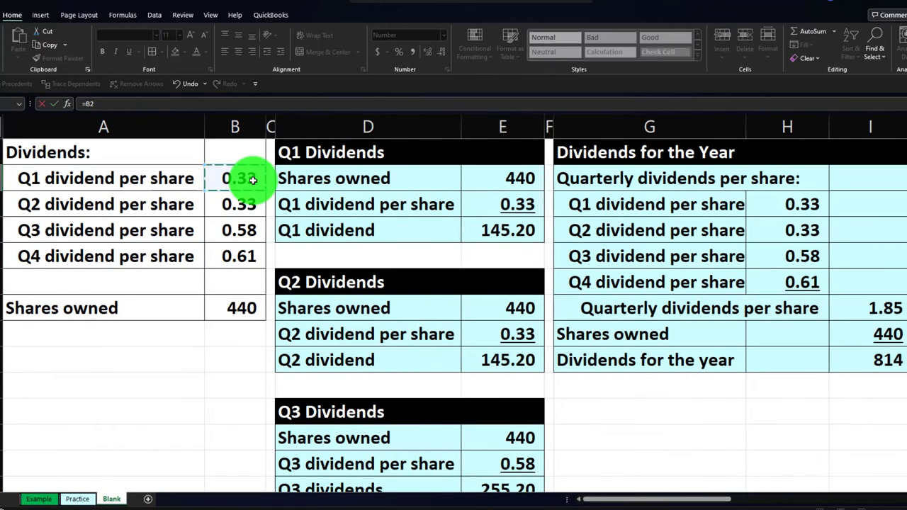
key("Tab")
Link the Q2 dividends per share in M2 to the Q2 dividend per share in B3.
type("=")
key("Left")
key("Home")
key("Right")
key("Down")
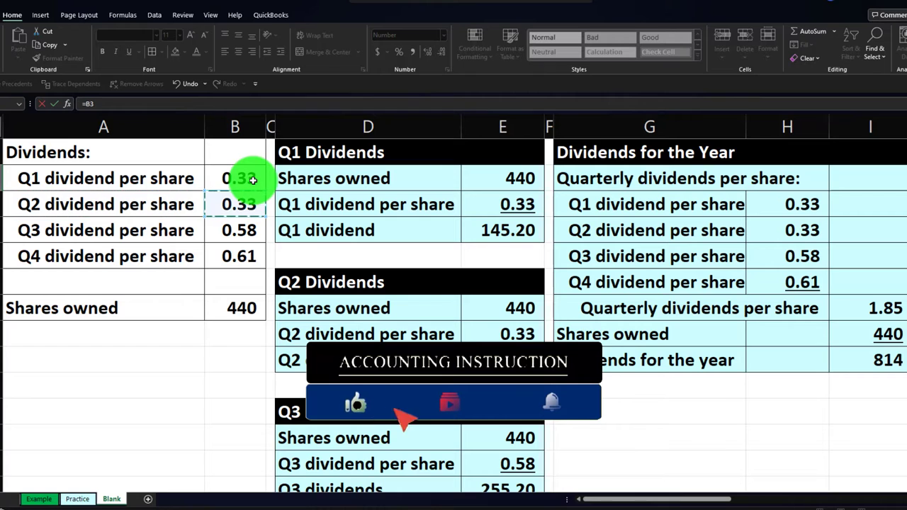
key("Tab")
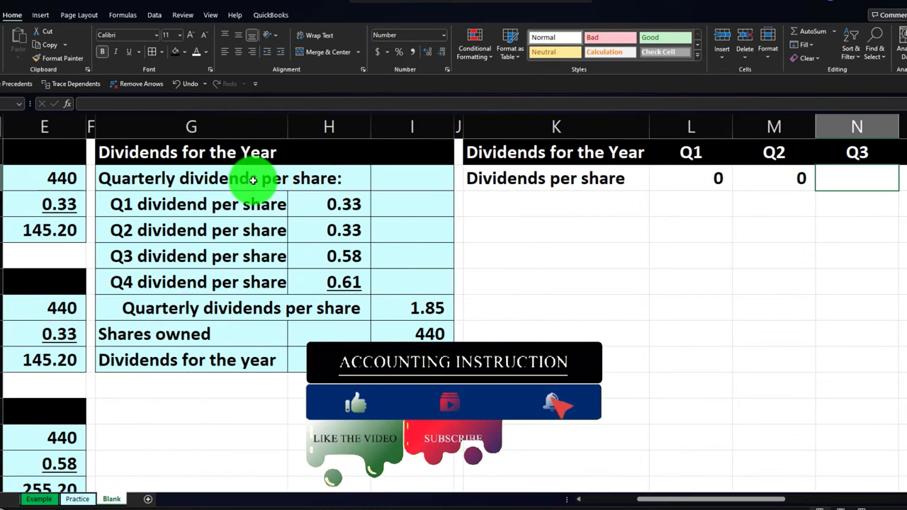
Link the Q3 dividends per share in N2 to the Q3 dividend per share in B4.
type("=")
key("Left")
key("Home")
key("Down")
key("Down")
key("Right")
key("Tab")
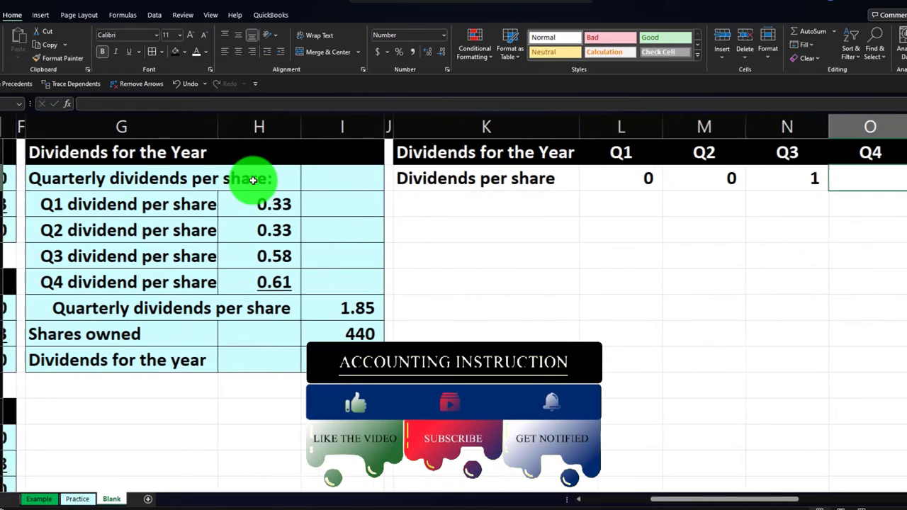
Link the Q4 dividends per share in O2 to the Q4 dividend per share in B5.
type("=")
key("Left")
key("ctrl+Left")
key("Home")
key("Down")
key("Down")
key("Down")
key("Right")
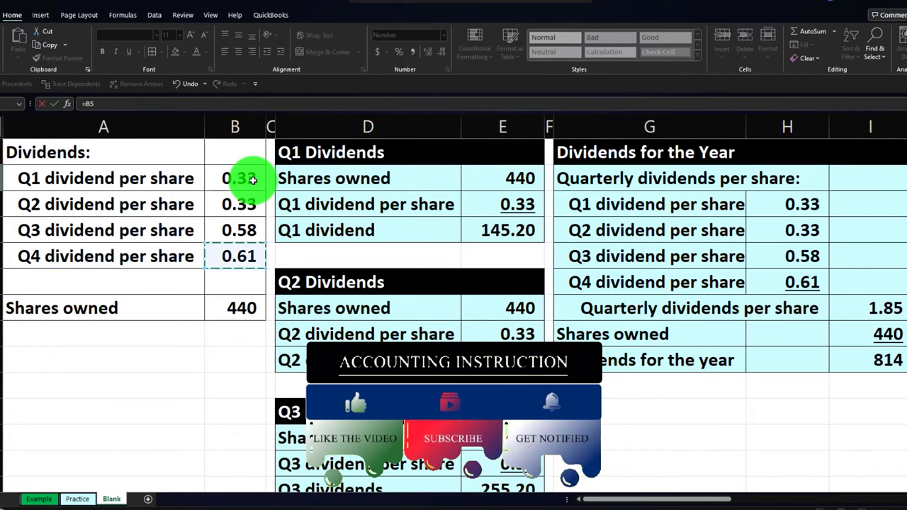
key("Tab")
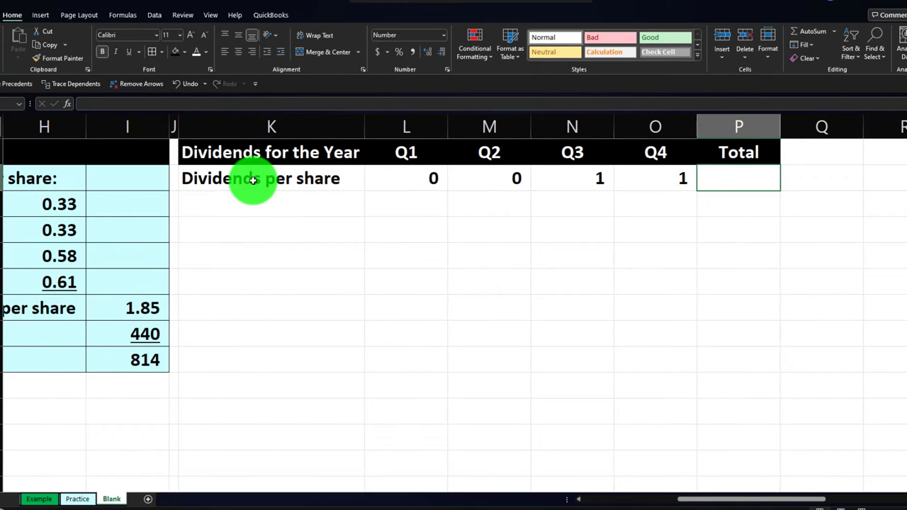
Format the dividends per share cells L2:P2 to show two decimal places.
key("shift+Left")
key("shift+Left")
key("shift+Left")
key("shift+Left")
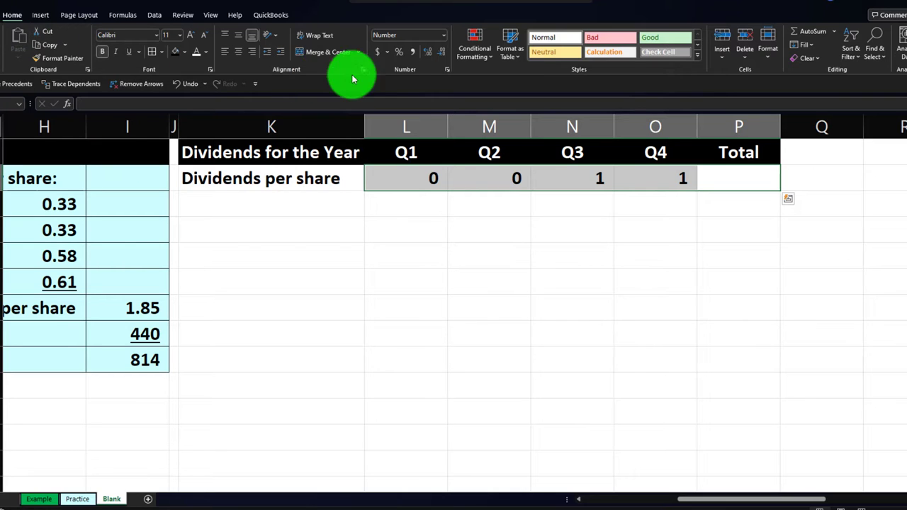
left_click(427, 51)
left_click(427, 52)
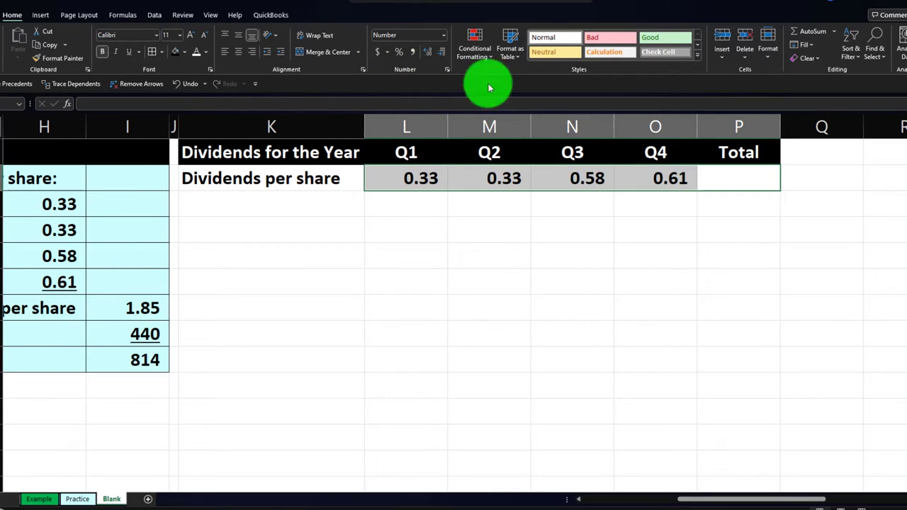
Total the quarterly dividends per share in P2 with a SUM of L2:O2.
left_click(724, 181)
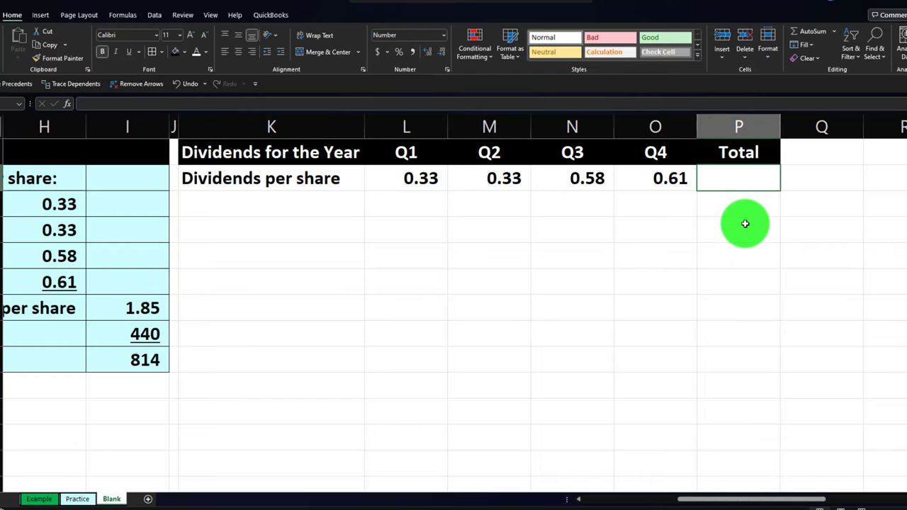
type("=")
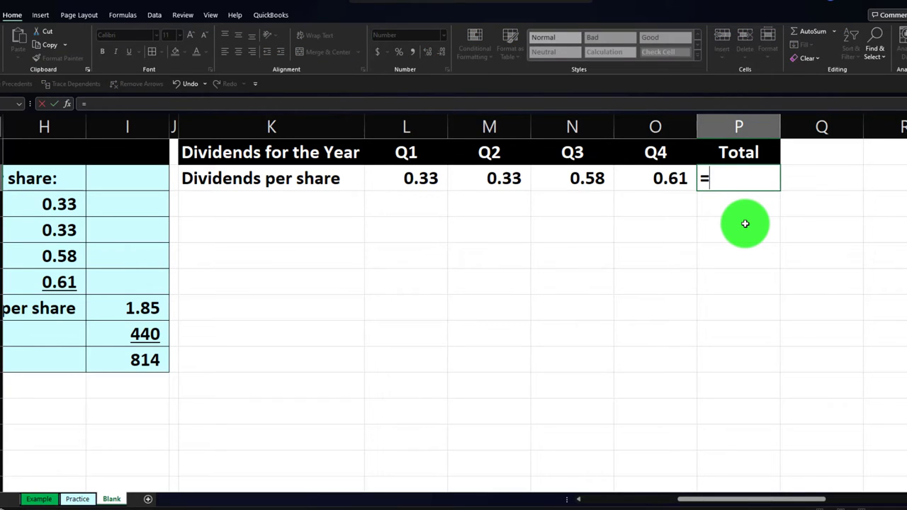
type("sume")
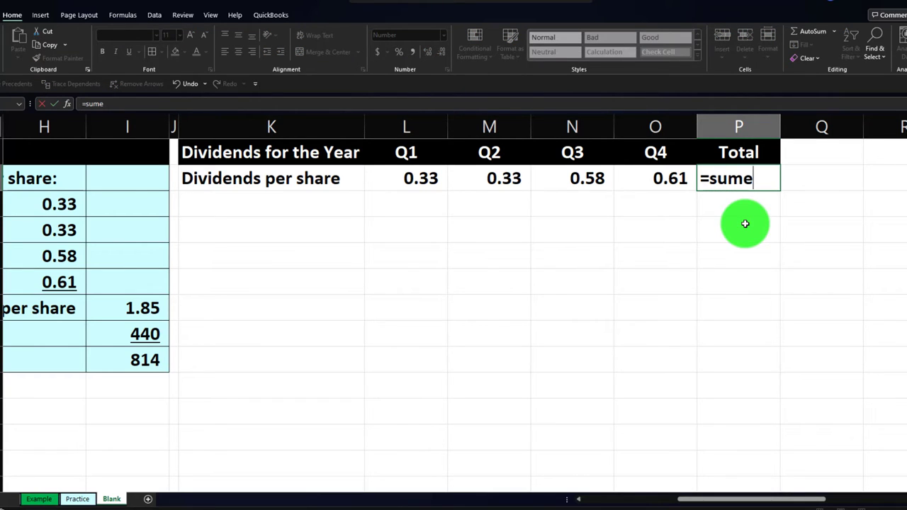
key("BackSpace")
type("(")
key("Left")
key("shift+Left")
key("shift+Left")
key("shift+Left")
key("Return")
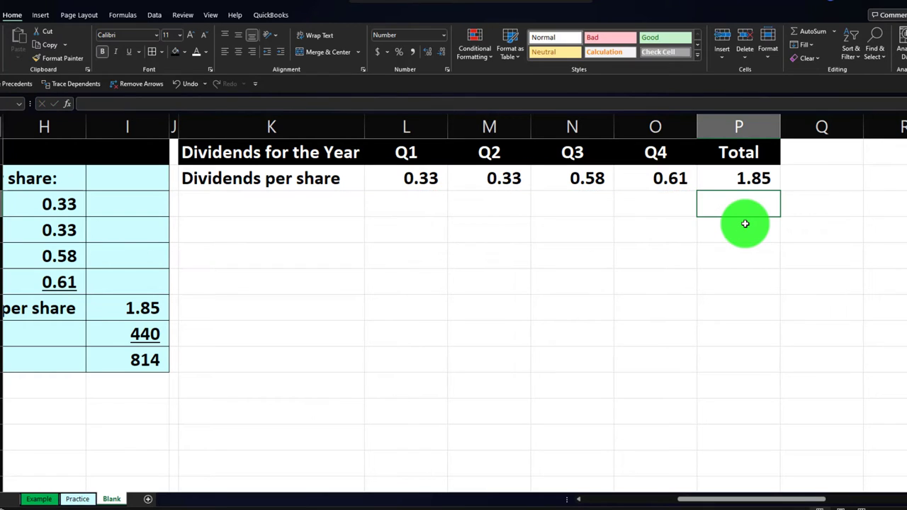
Fill the row label in K3 by linking it to the "Shares owned" label in A7.
key("Left")
key("Left")
key("Left")
key("Left")
key("Left")
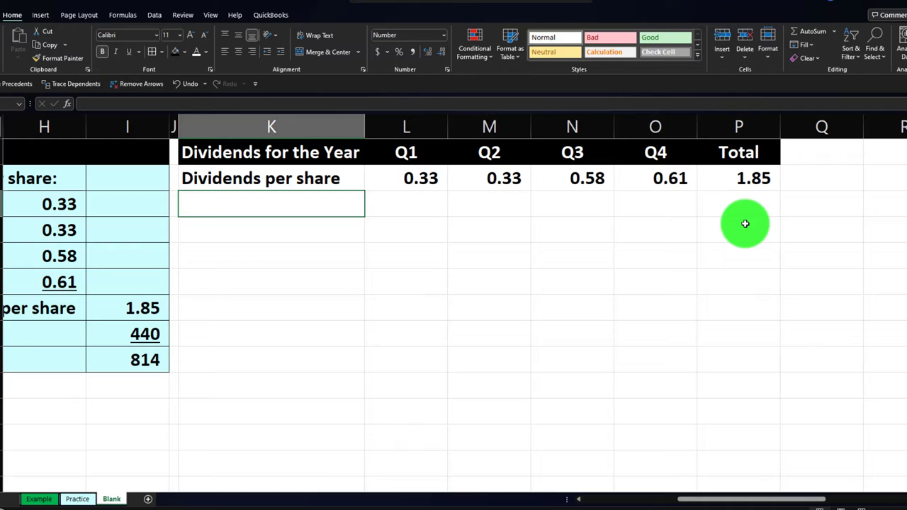
type("=")
key("Left")
key("Left")
key("Left")
key("Left")
key("Left")
key("Left")
key("Left")
key("Left")
key("Left")
key("Down")
key("Down")
key("Down")
key("Down")
key("Escape")
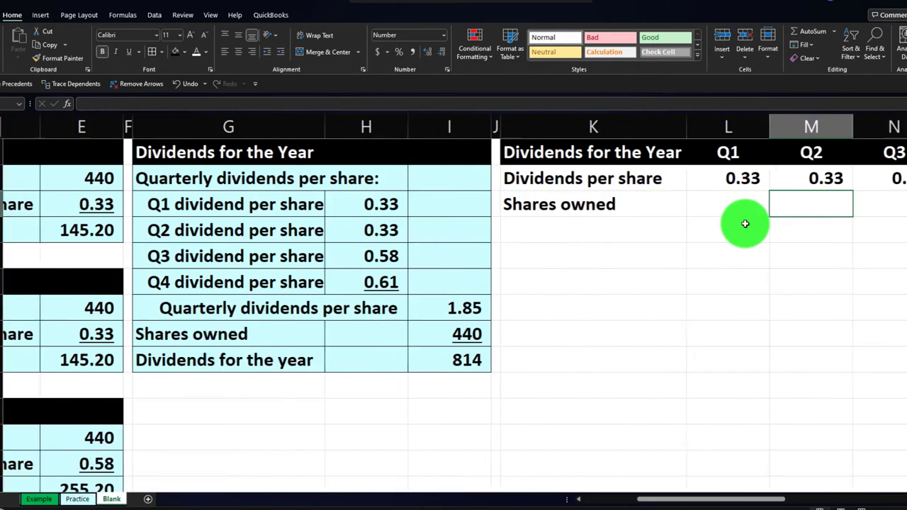
Enter the Q1 shares owned in L3 as an absolute reference to the shares figure, =$B$7.
type("=")
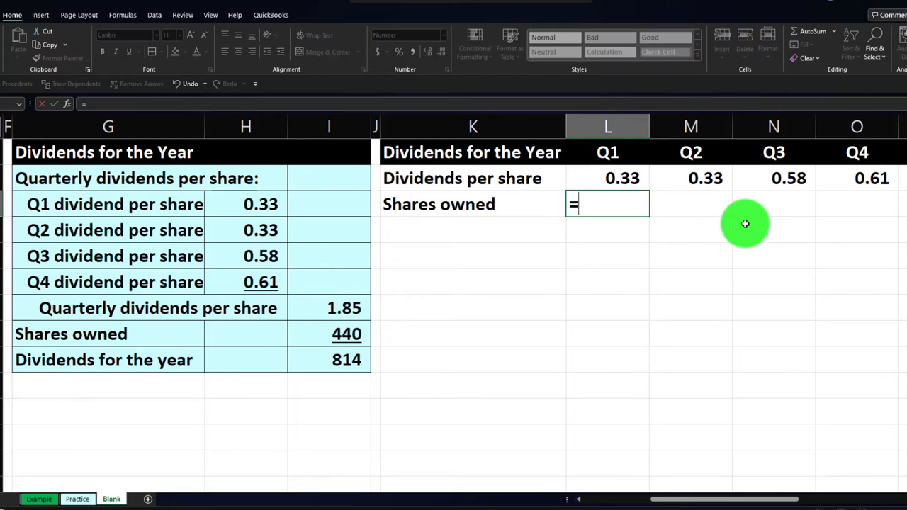
key("Left")
key("Left")
key("Left")
key("Left")
key("Left")
key("Left")
key("Left")
key("Left")
key("Left")
key("Left")
key("Down")
key("Down")
key("Down")
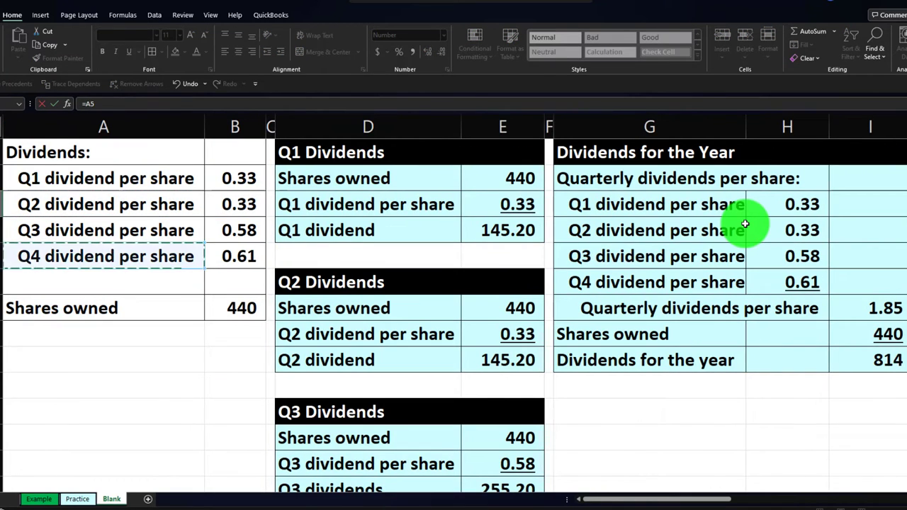
key("Down")
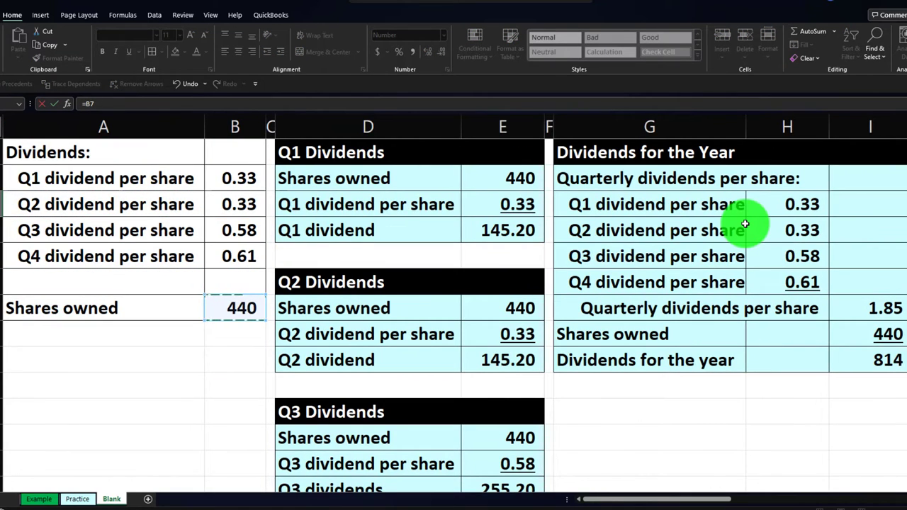
key("F4")
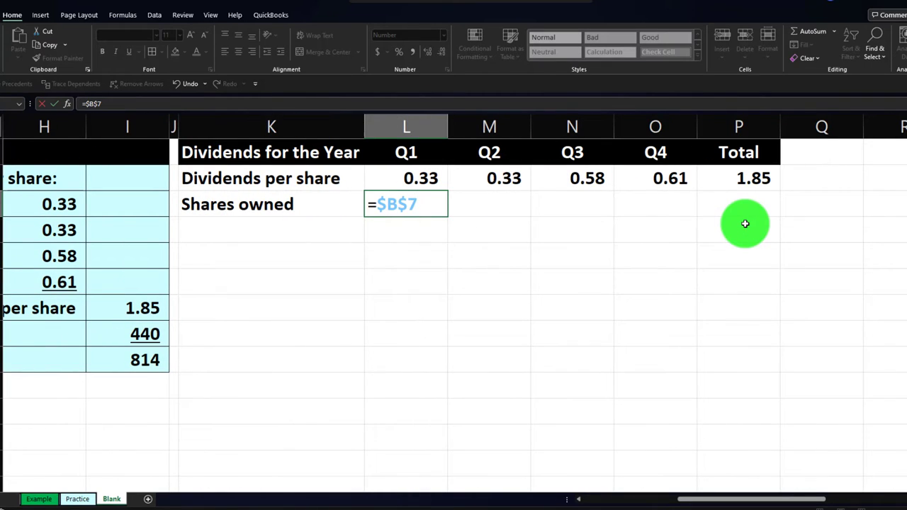
key("Return")
Try filling the absolute shares owned reference from L3 across M3:O3, and remove those copies.
left_click(433, 210)
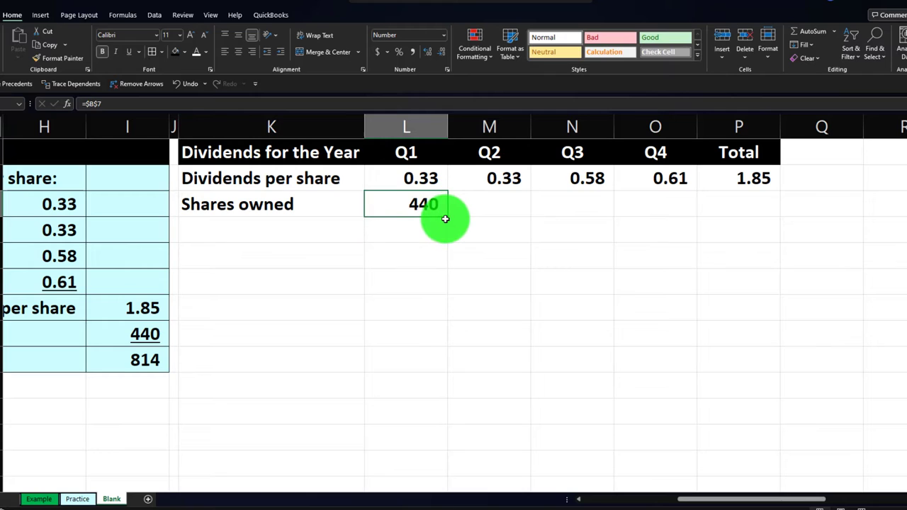
left_click_drag(447, 218, 667, 217)
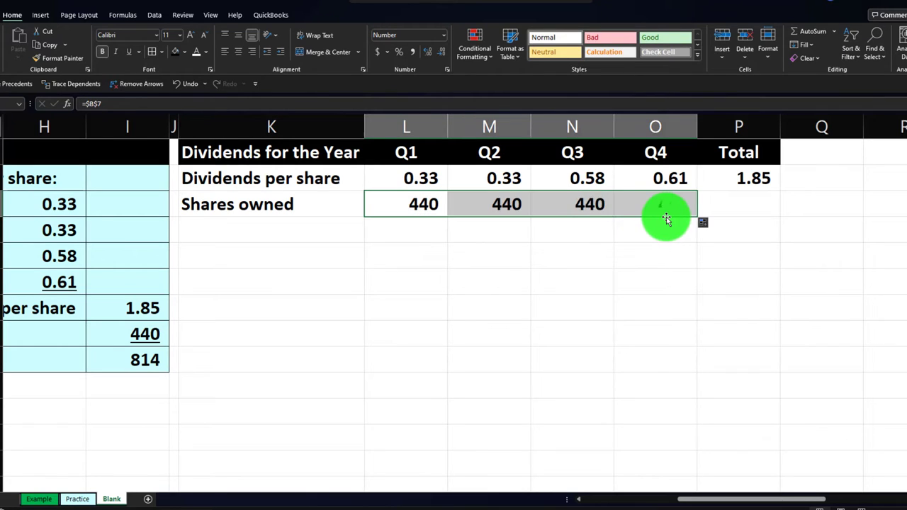
double_click(593, 207)
key("Return")
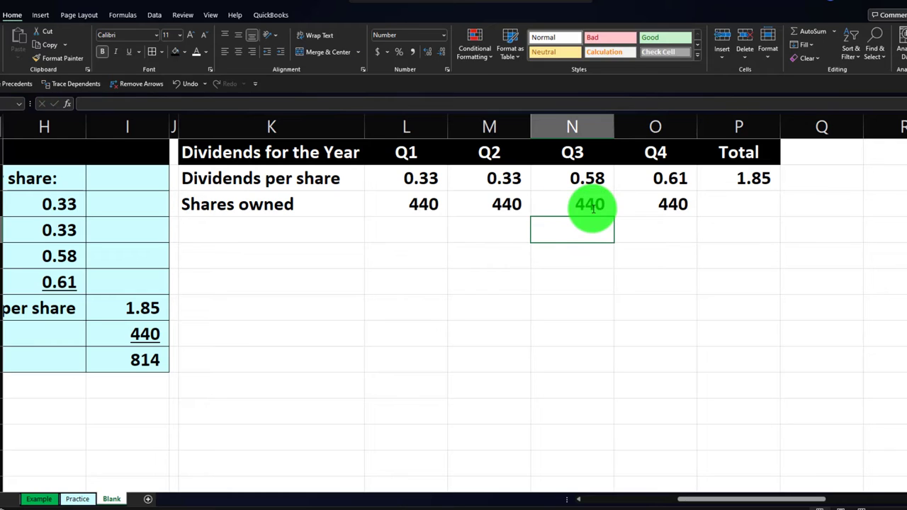
left_click_drag(505, 202, 636, 200)
key("ctrl+z")
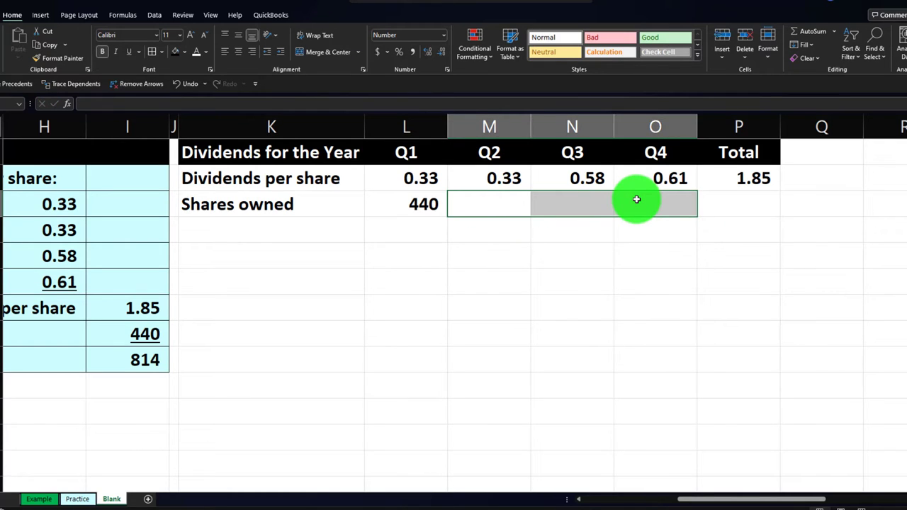
Set the Q2 shares owned in M3 to =L3 and copy the formula across to the Total column in P3.
type("=")
key("Left")
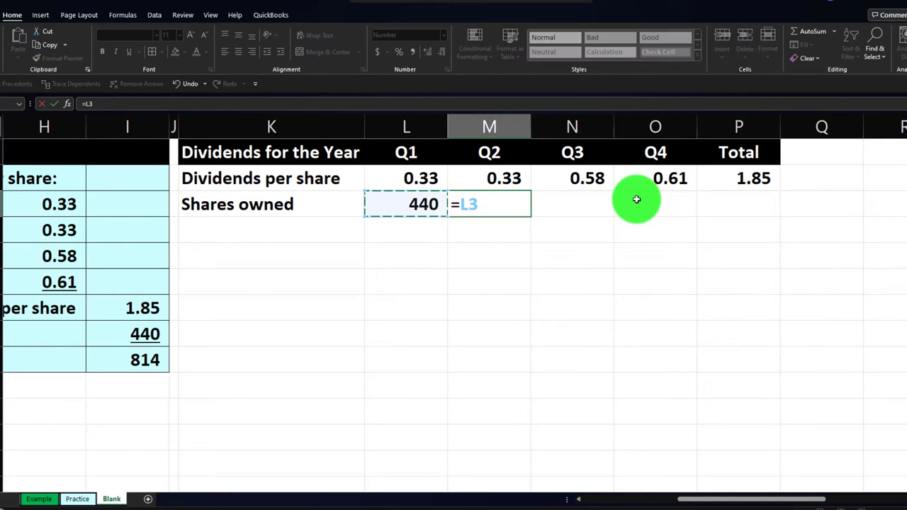
key("Return")
left_click(525, 211)
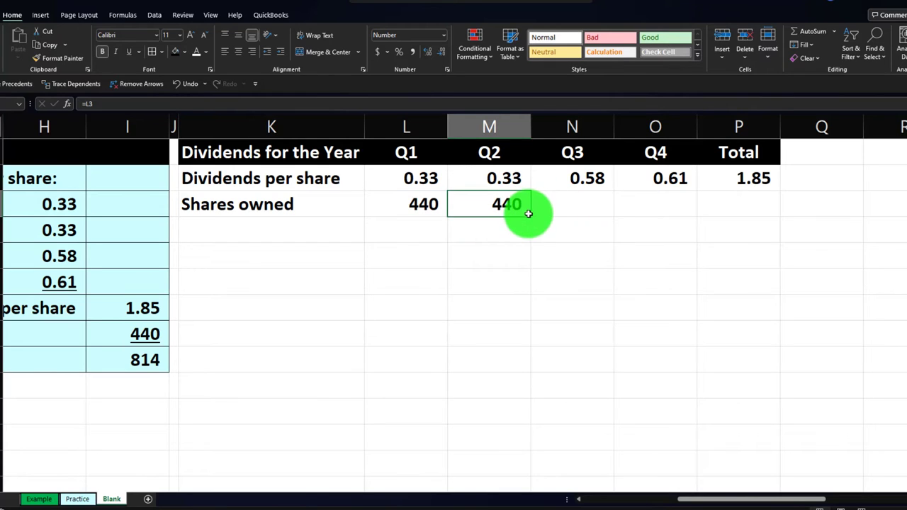
left_click_drag(530, 215, 689, 212)
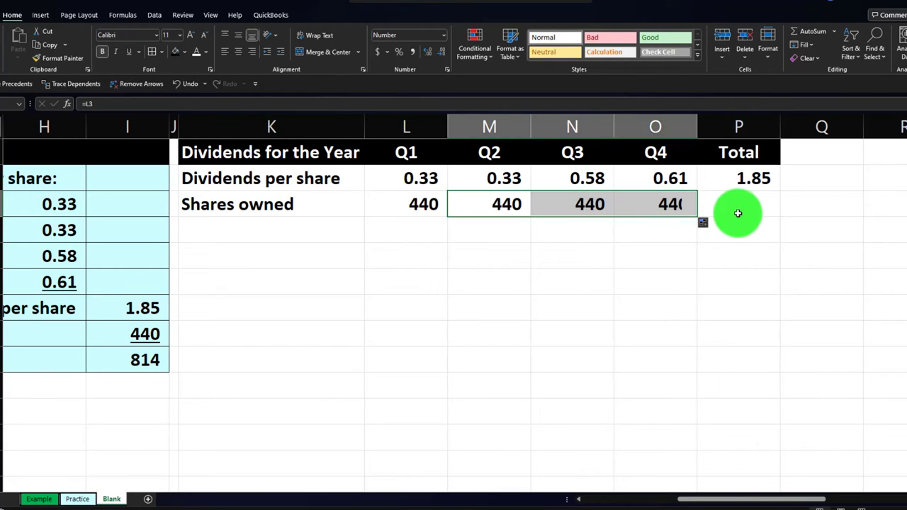
left_click(740, 205)
left_click(687, 216)
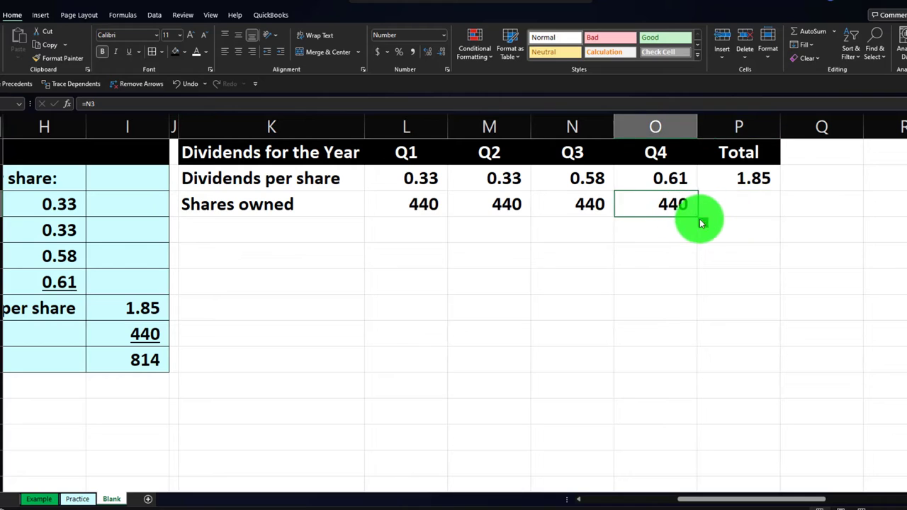
left_click_drag(697, 218, 713, 229)
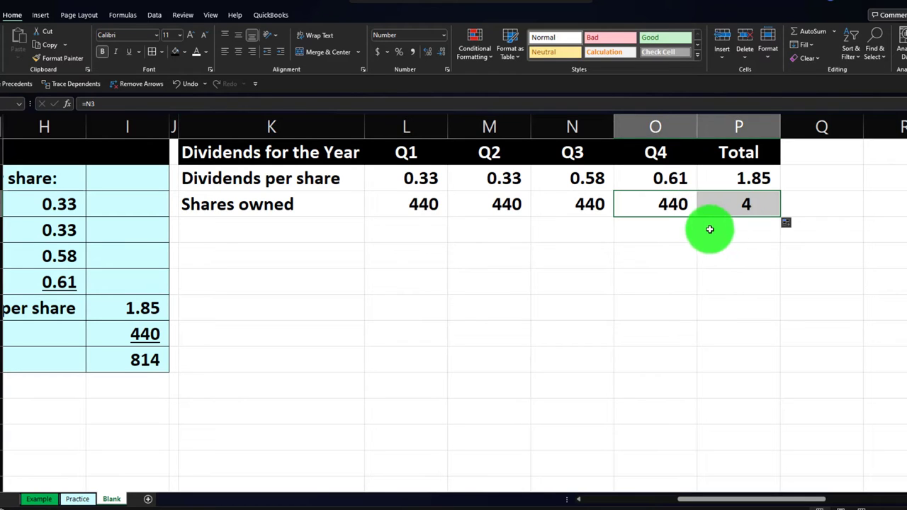
Enter the row label "Total dividends" in K4 below Shares owned.
left_click(301, 230)
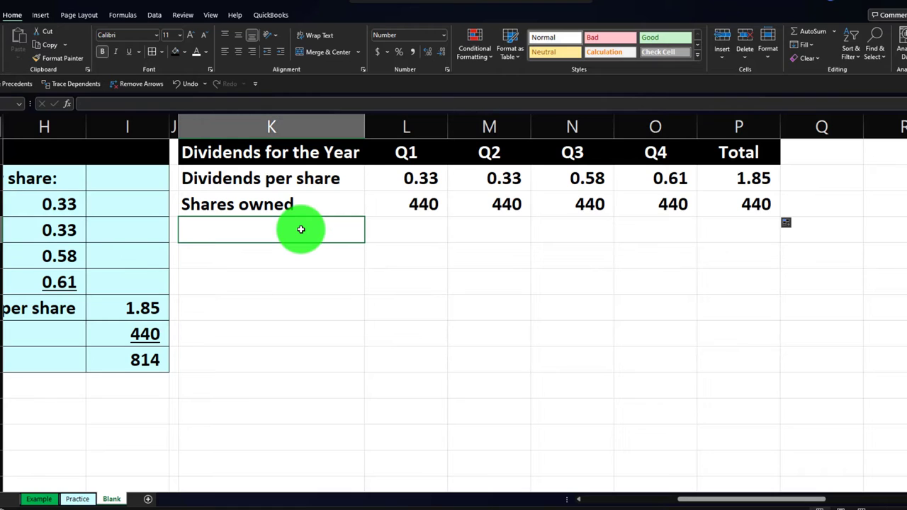
type("Tot")
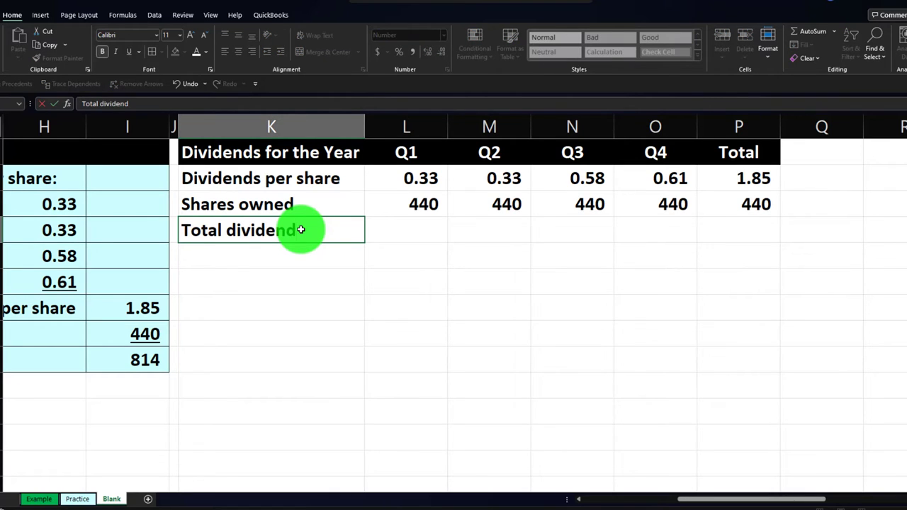
type("al dividend")
key("Tab")
Calculate the Q1 total dividends in L4 as =L2*L3 and copy the formula across to P4.
type("=")
key("Up")
key("Up")
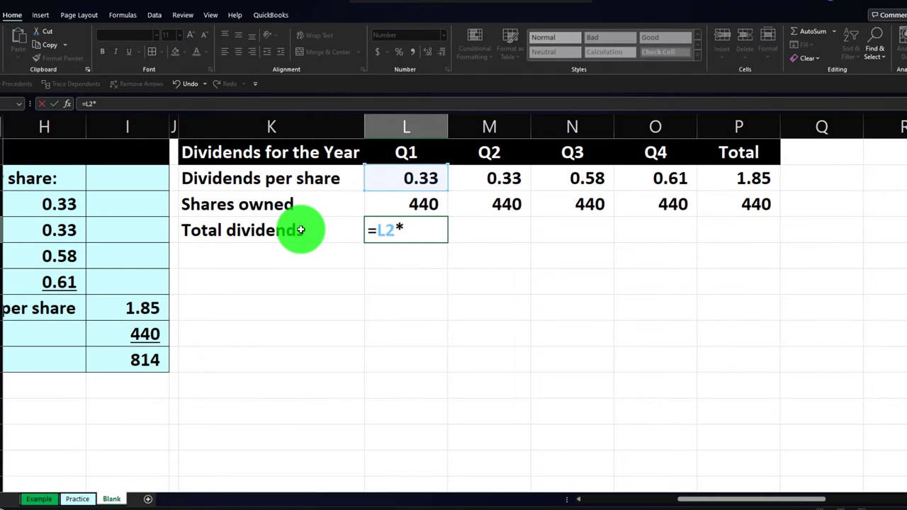
key("Return")
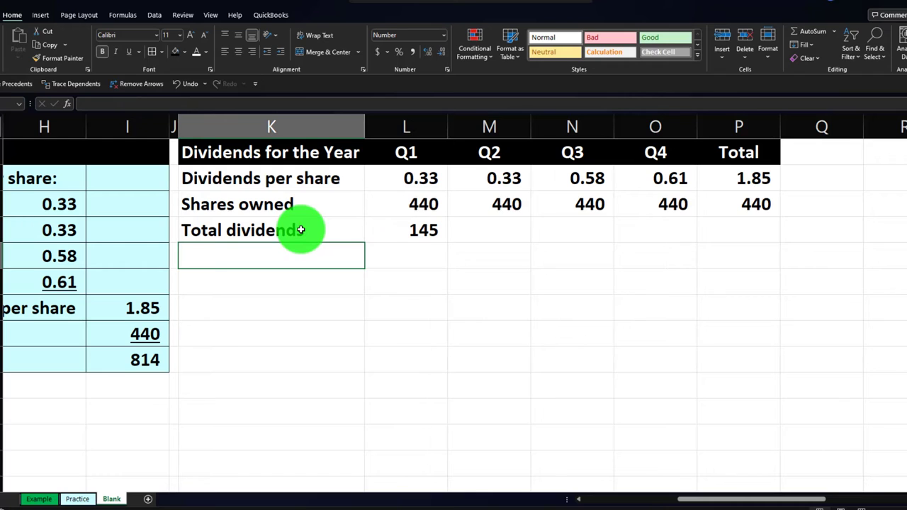
left_click(407, 229)
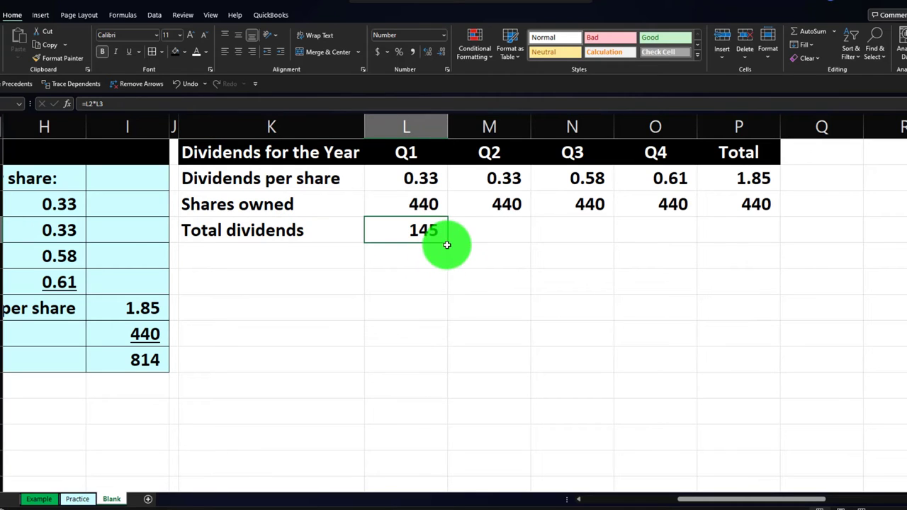
left_click_drag(447, 243, 749, 255)
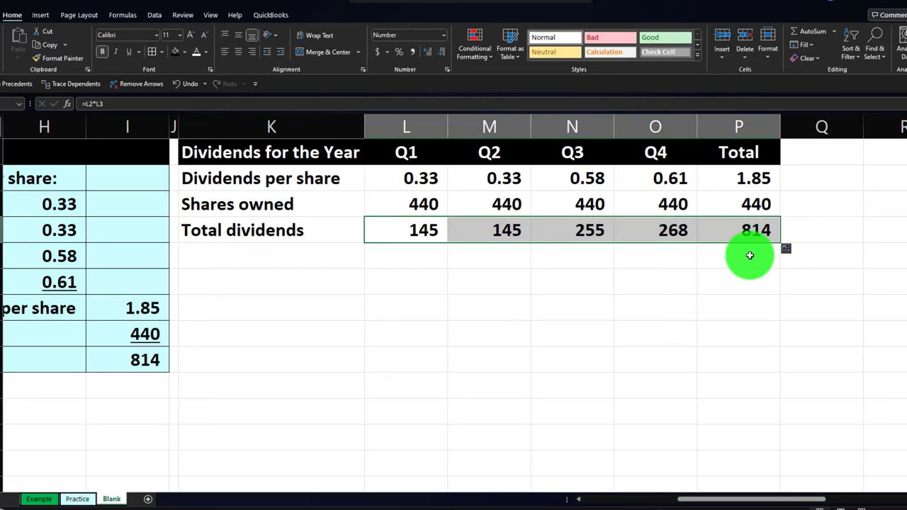
left_click_drag(715, 499, 777, 500)
scroll(456, 409, "down", 1)
scroll(457, 409, "up", 1)
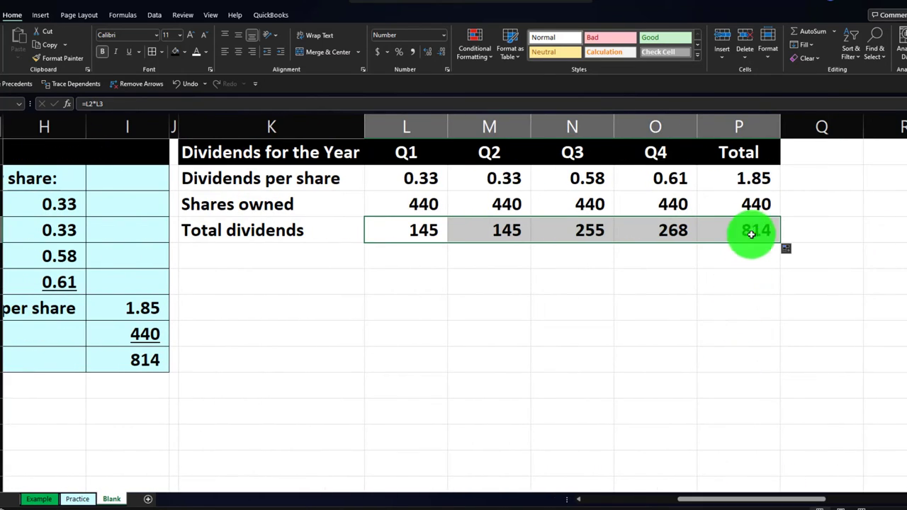
left_click(747, 207)
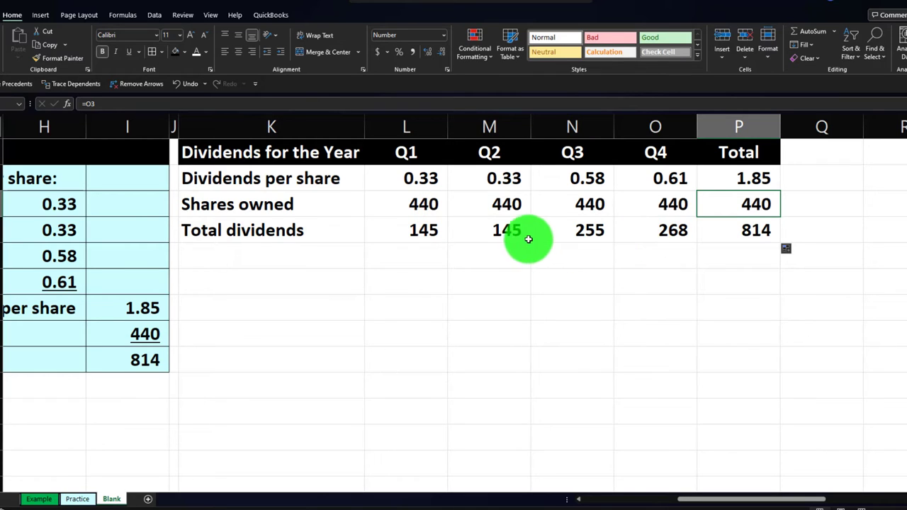
left_click(804, 225)
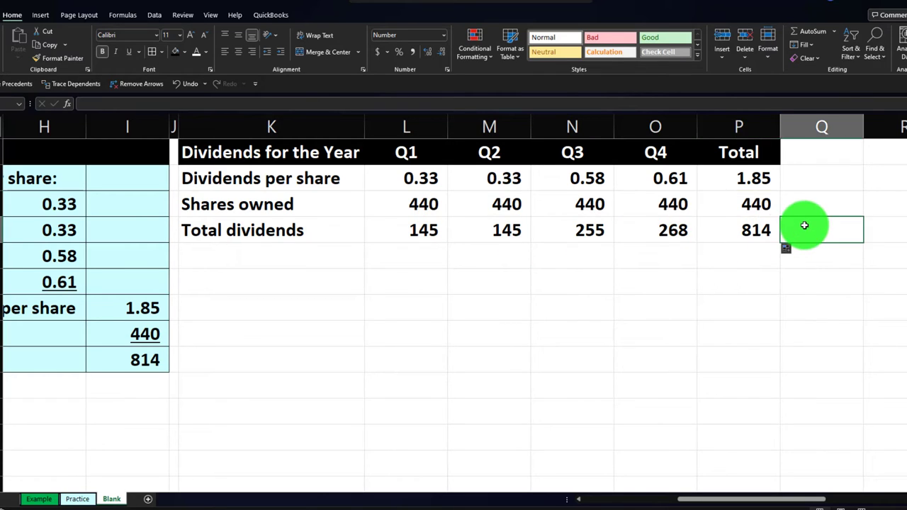
type("=sum(")
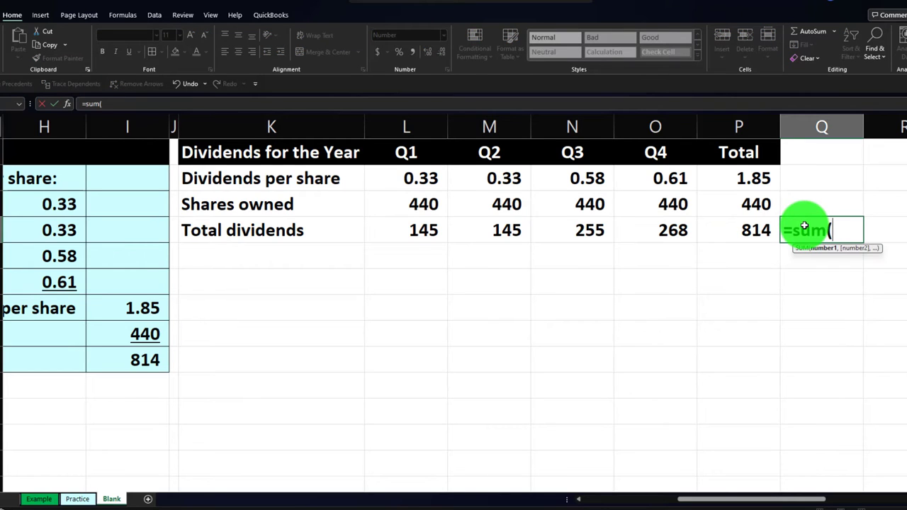
key("BackSpace")
key("BackSpace")
key("BackSpace")
key("BackSpace")
key("BackSpace")
key("Return")
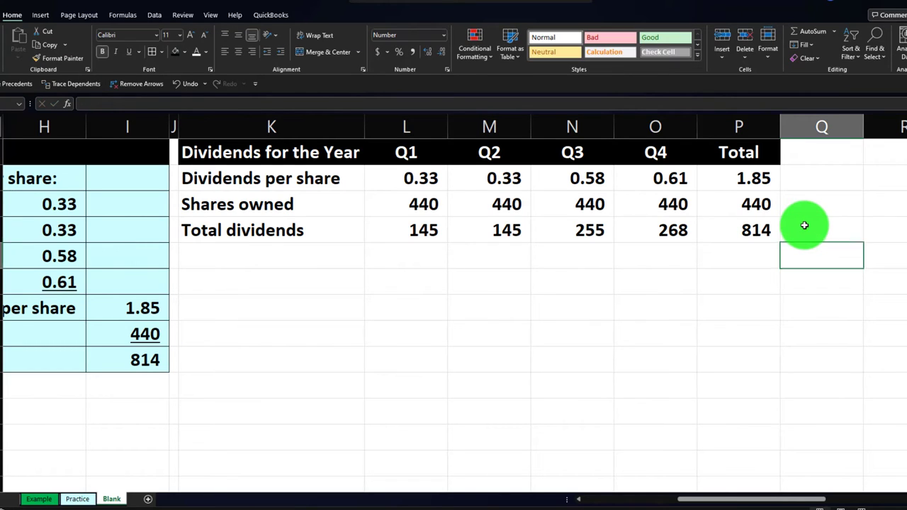
Add a check total in P5 that sums the quarterly total dividends with =SUM(L4:O4).
key("Left")
type("=sum(")
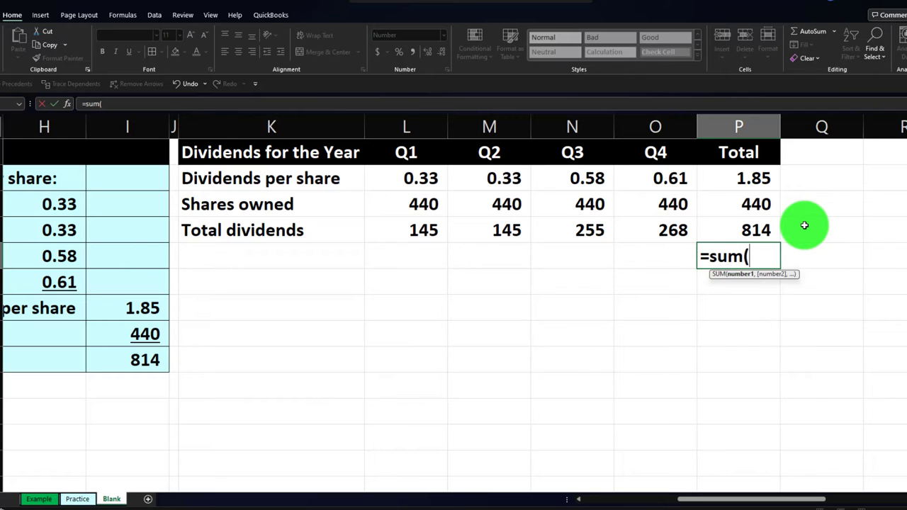
key("Left")
key("Up")
key("shift+Left")
key("shift+Left")
key("shift+Left")
key("Return")
Compare the total dividends formula in P4 with the check sum in P5, and review the quarterly shares owned in L3:O3.
double_click(740, 231)
left_click(738, 254)
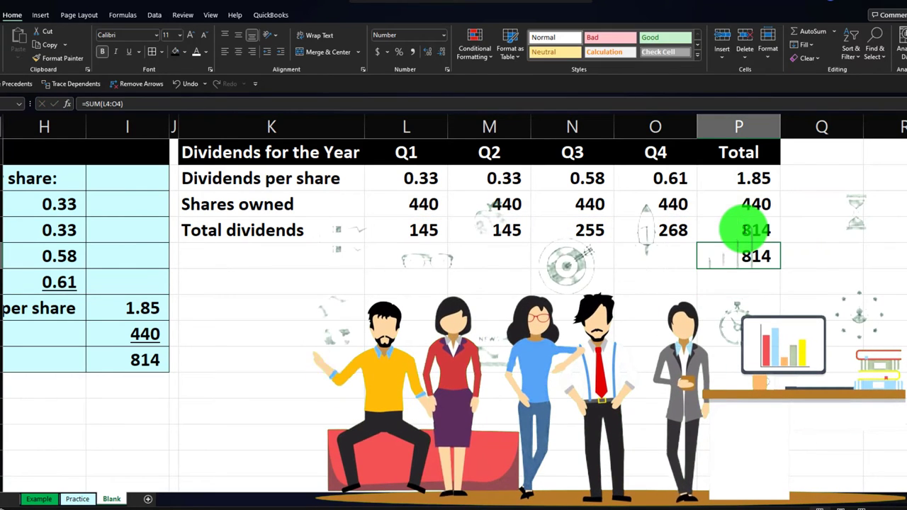
double_click(737, 255)
key("Return")
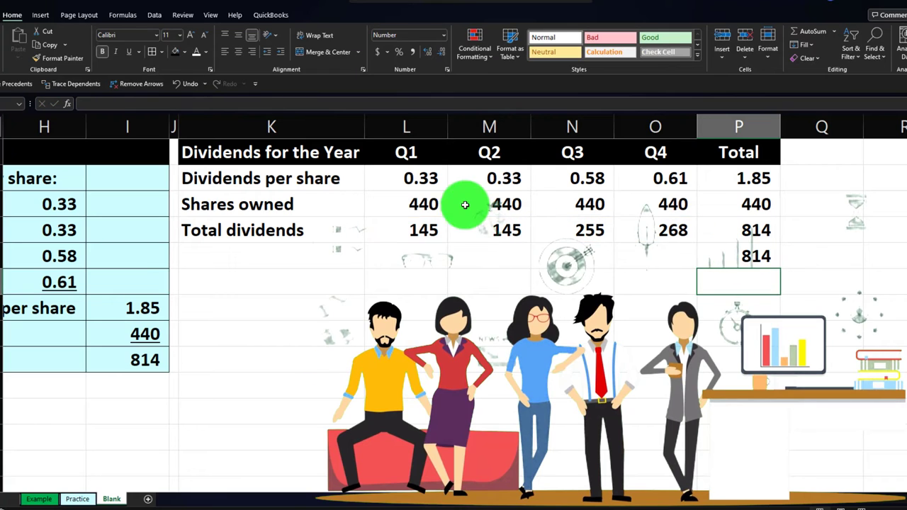
left_click(427, 204)
left_click_drag(427, 204, 639, 205)
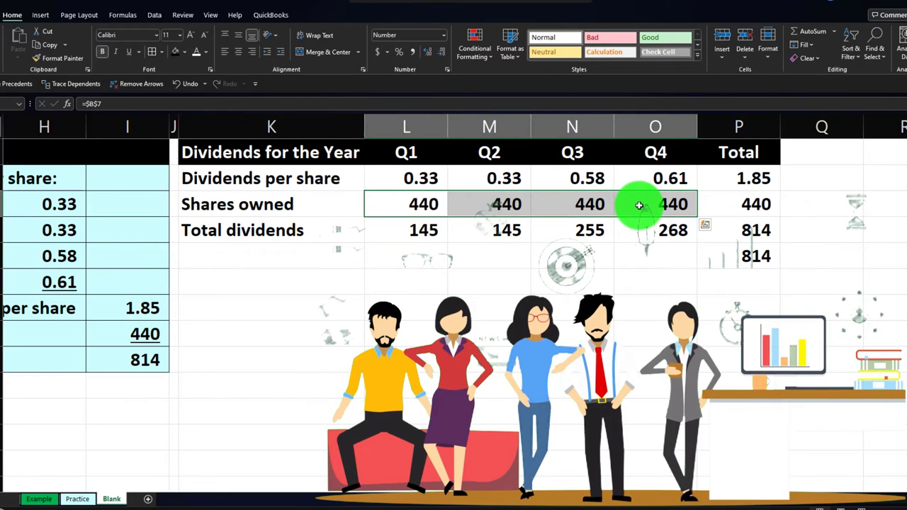
double_click(736, 231)
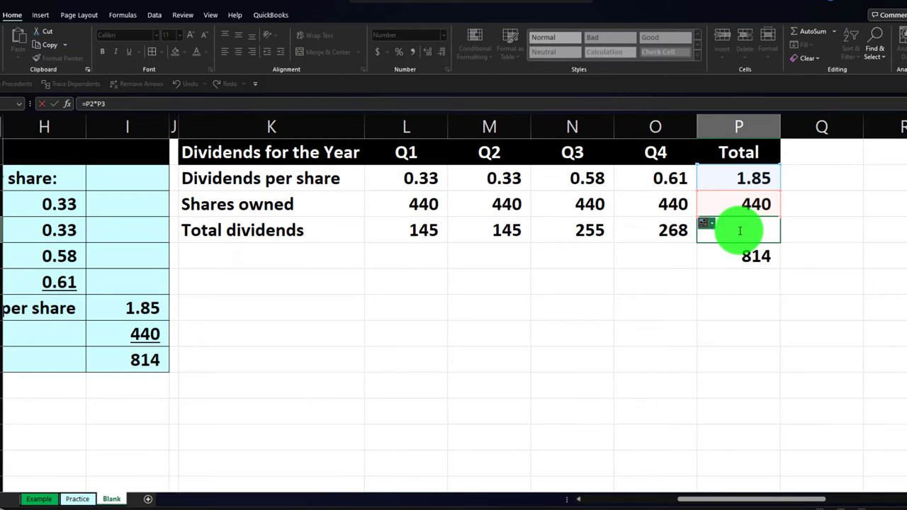
key("Return")
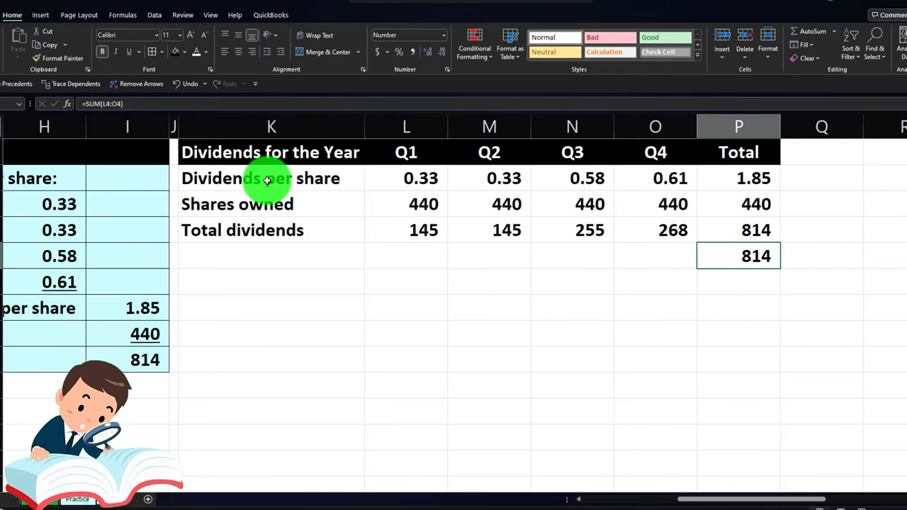
Apply cell borders and the recent light blue fill to the yearly dividends data in K2:P5.
mouse_move(244, 178)
left_mouse_down()
mouse_move(470, 197)
mouse_move(700, 246)
left_mouse_up()
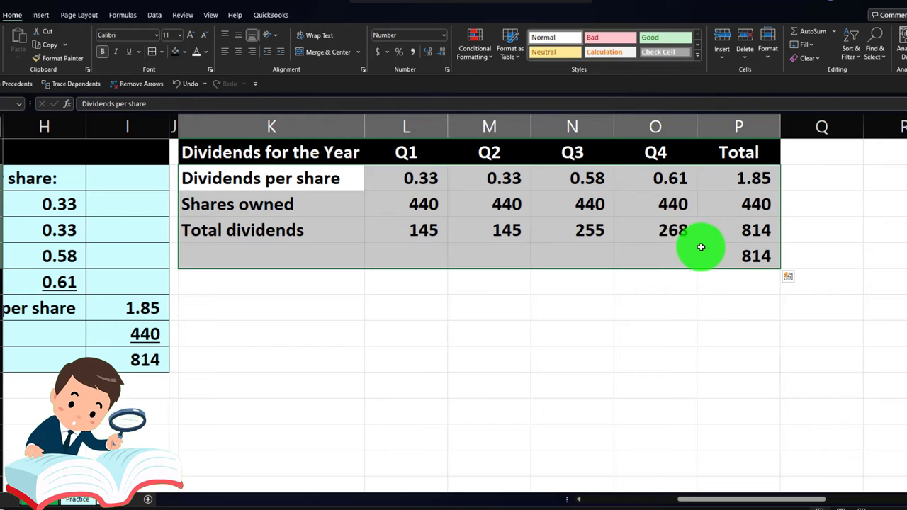
left_click(152, 52)
left_click(182, 57)
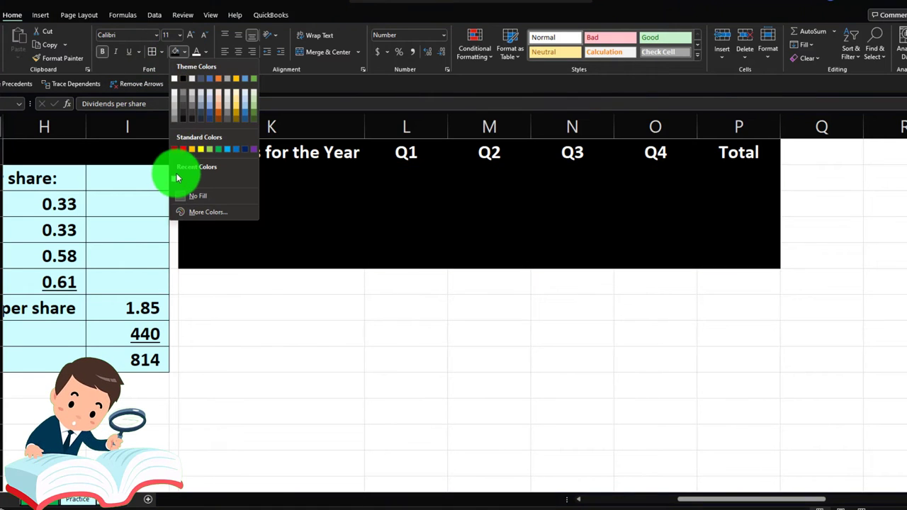
left_click(177, 177)
left_click(563, 209)
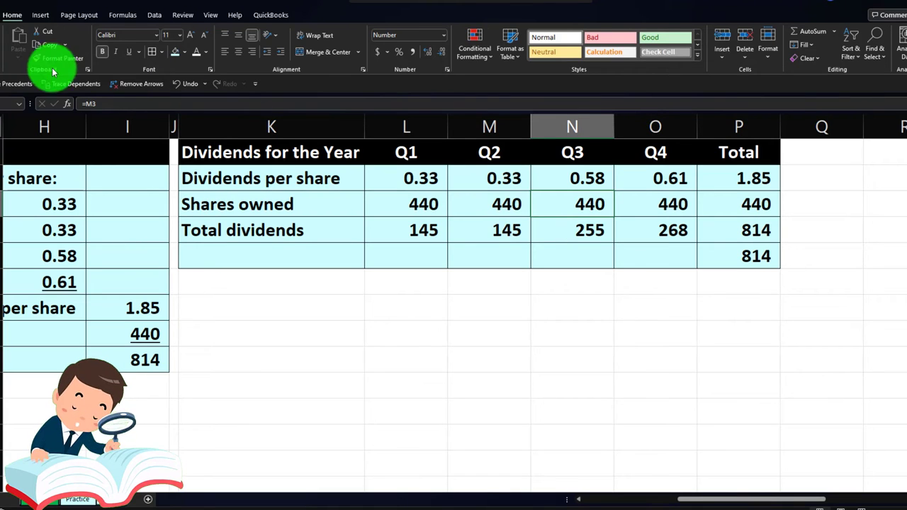
Copy the narrow spacer formatting of column J to column Q with Format Painter.
left_click(172, 126)
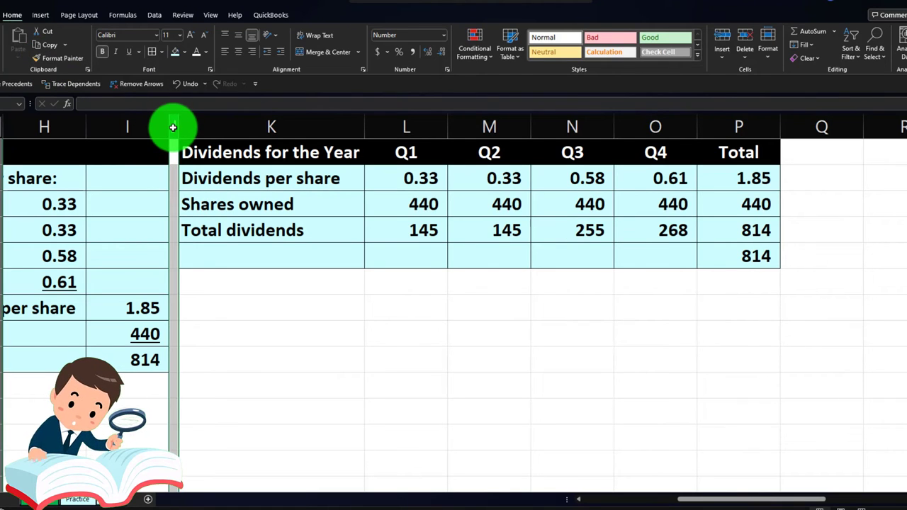
left_click(58, 57)
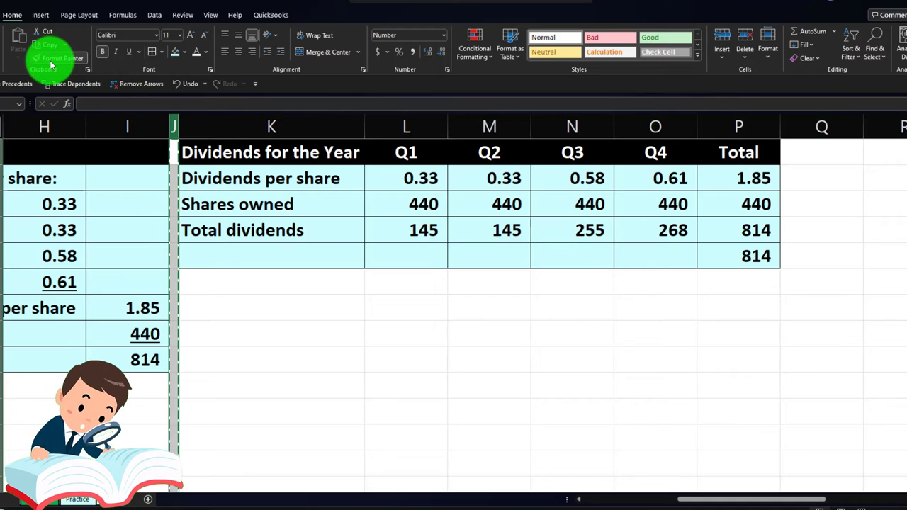
left_click(816, 126)
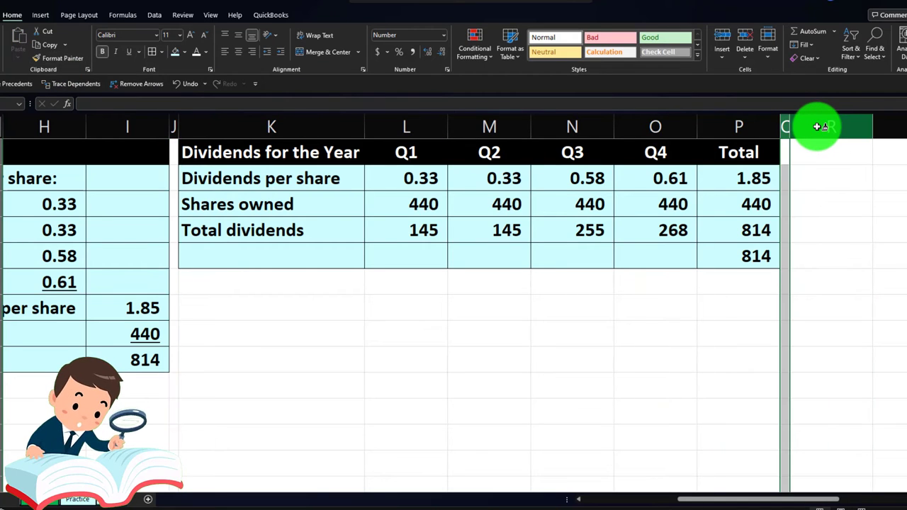
Enter the heading "Dividends" in R1 to start a third dividends table.
key("Right")
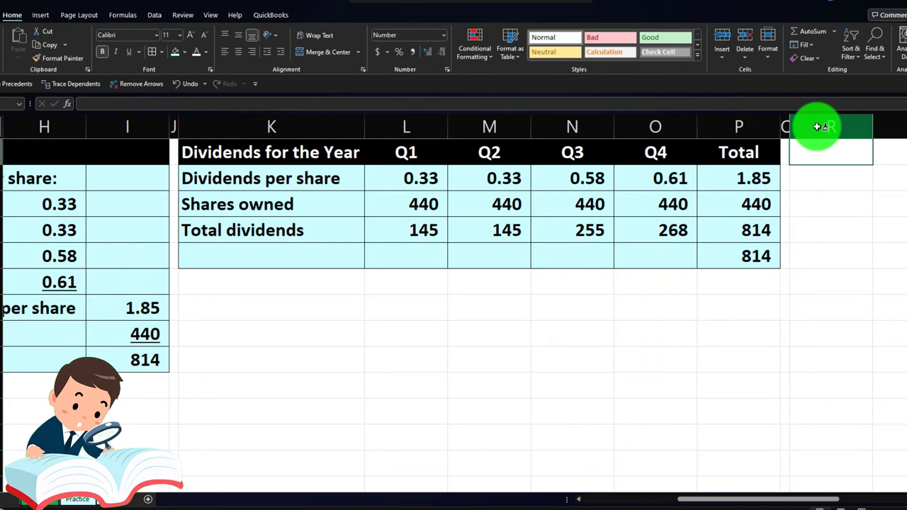
type("Dividends")
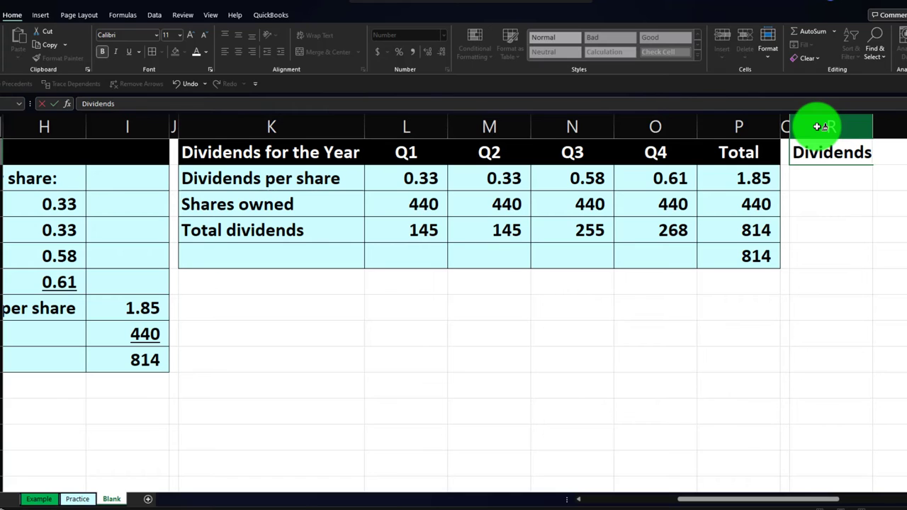
key("Return")
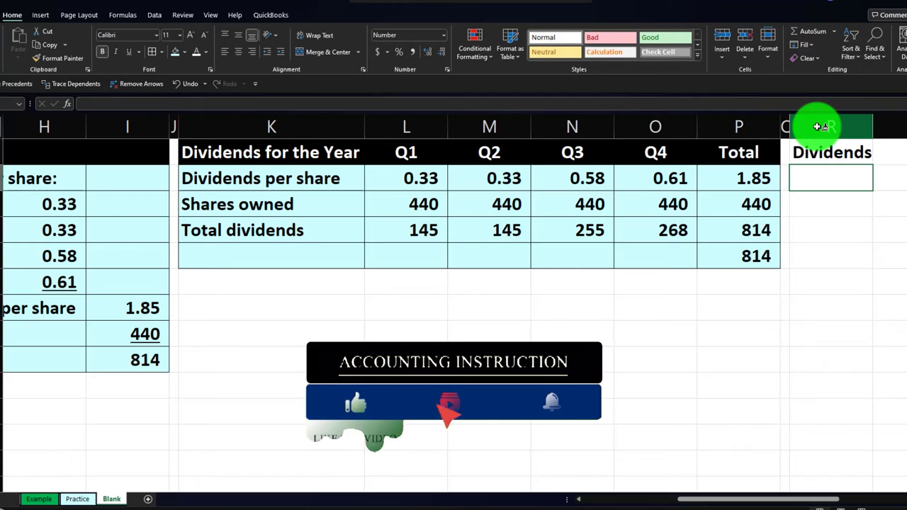
Enter the row labels Q1, Q2, Q3, Q4 and Total in R2:R6 below the Dividends heading.
type("Q1")
key("Return")
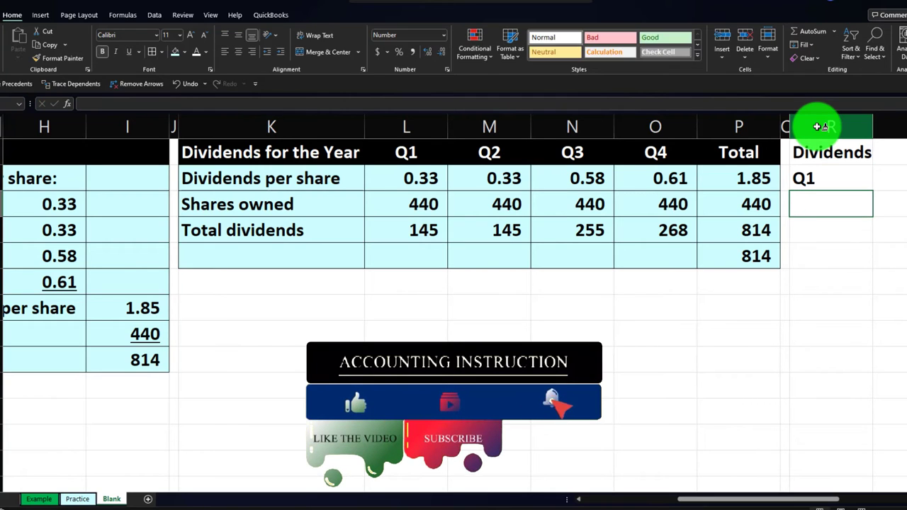
type("Q2")
key("Return")
type("Q3")
key("Return")
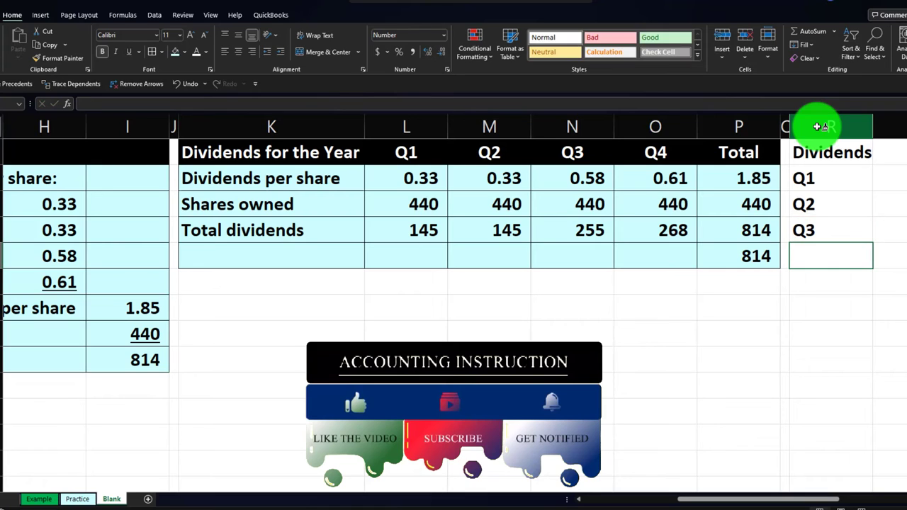
type("Q4")
key("Return")
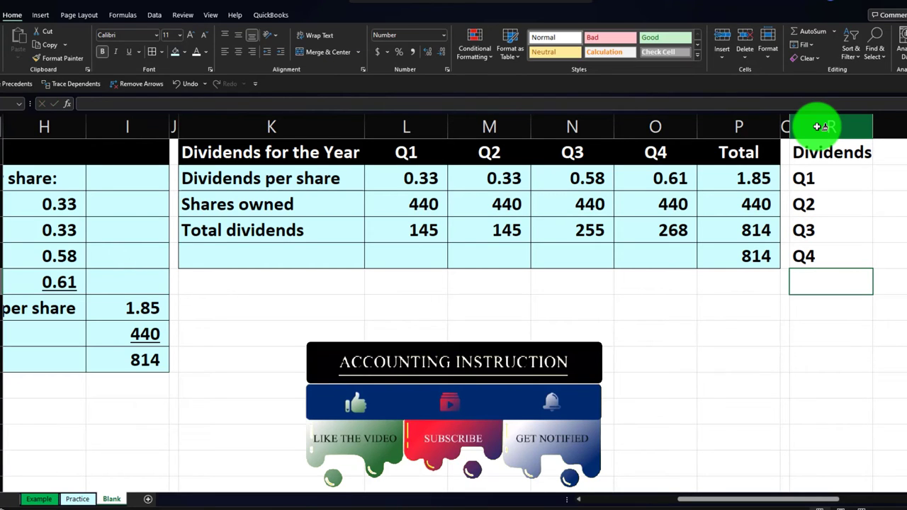
type("Total")
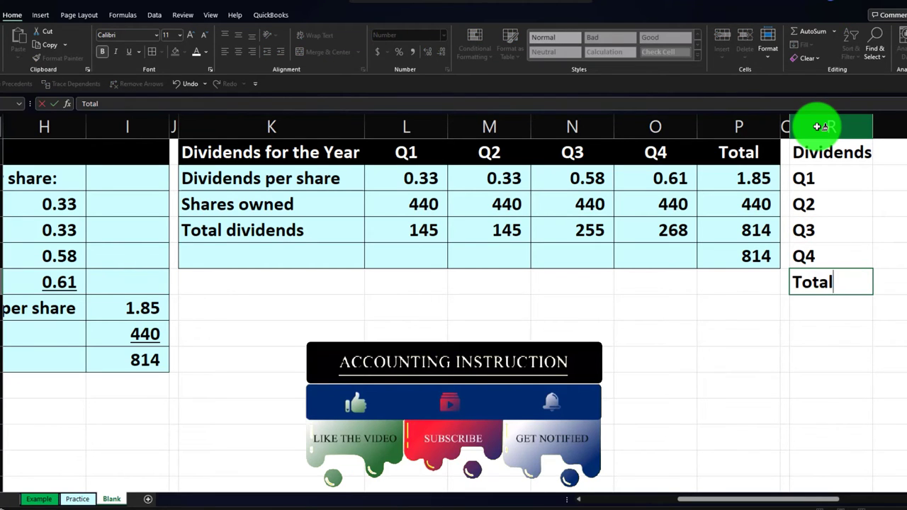
key("Return")
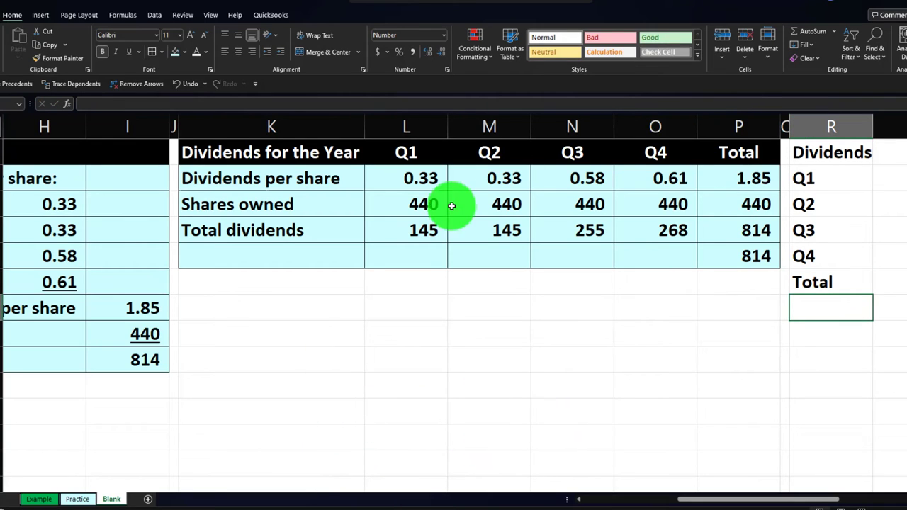
Underline the shares owned figures in L3:P3.
left_click_drag(415, 205, 743, 204)
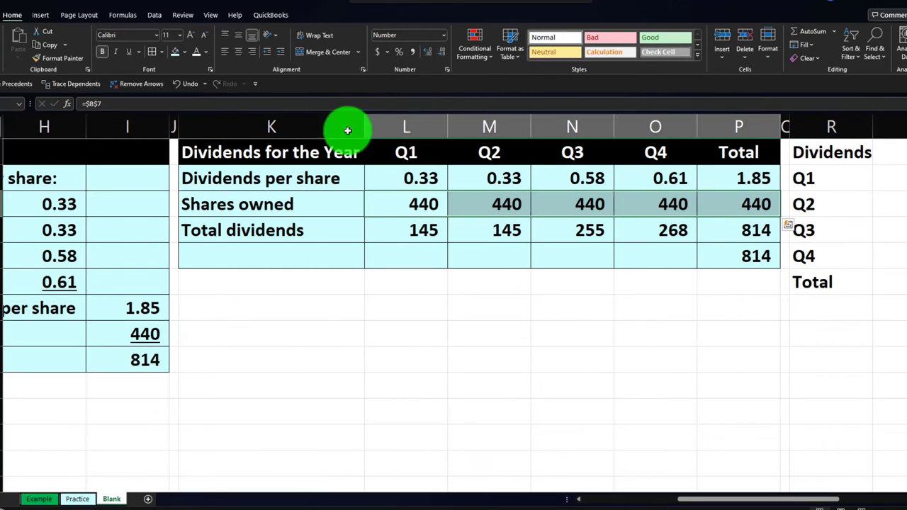
left_click(127, 53)
left_click(653, 289)
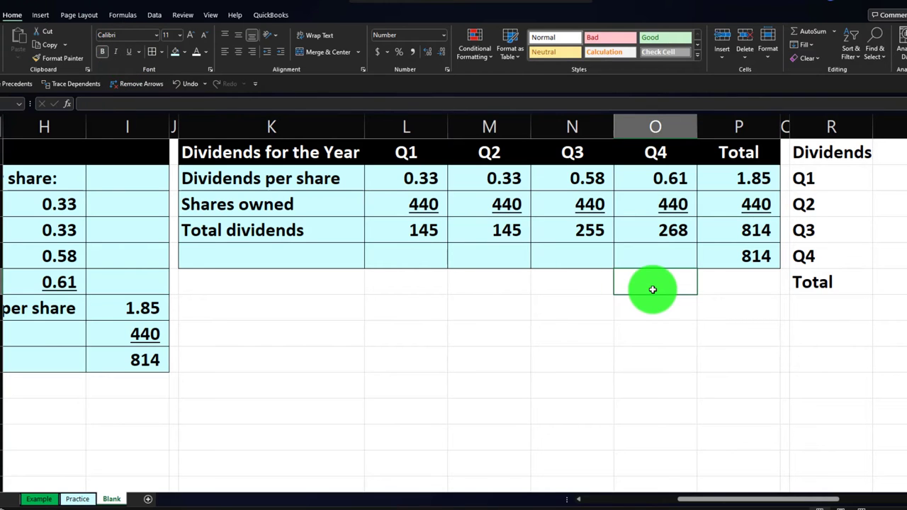
Enter the column header "Div per Share" in S1 beside the Dividends heading.
key("Right")
key("Right")
key("Right")
key("Right")
key("Up")
key("Up")
key("Up")
key("Up")
key("Up")
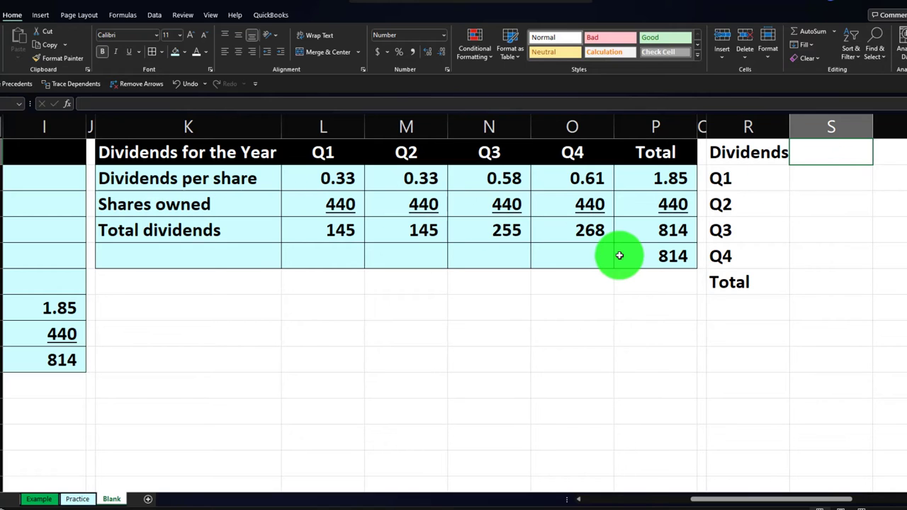
type("Div per Share")
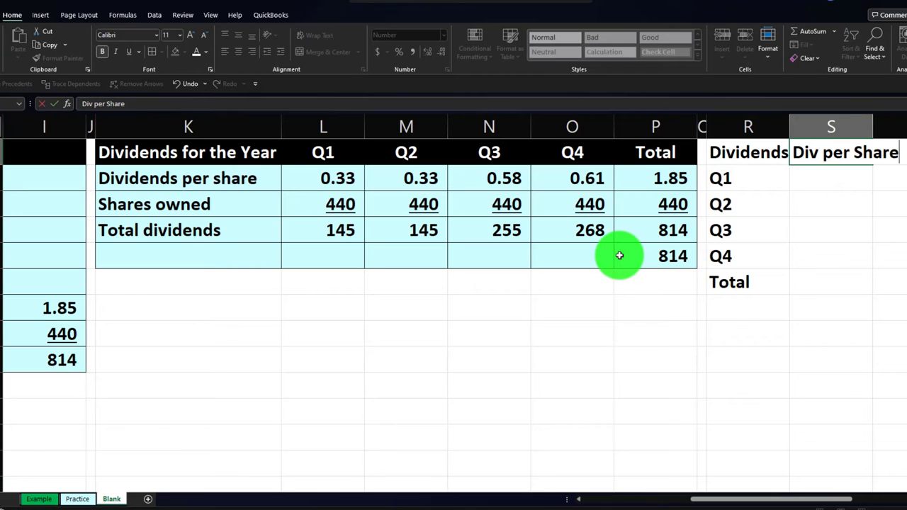
key("Return")
Try wrapping the "Div per Share" header text in S1, and undo the wrapping.
key("Up")
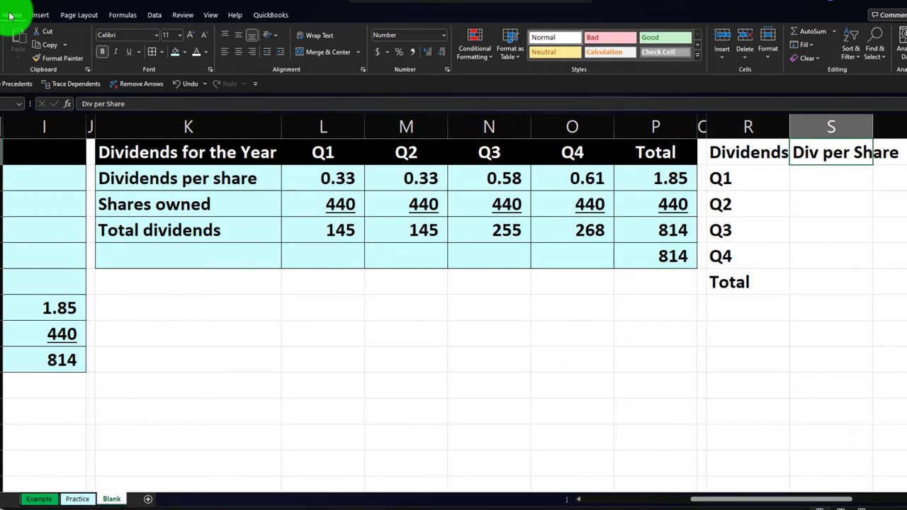
left_click(307, 41)
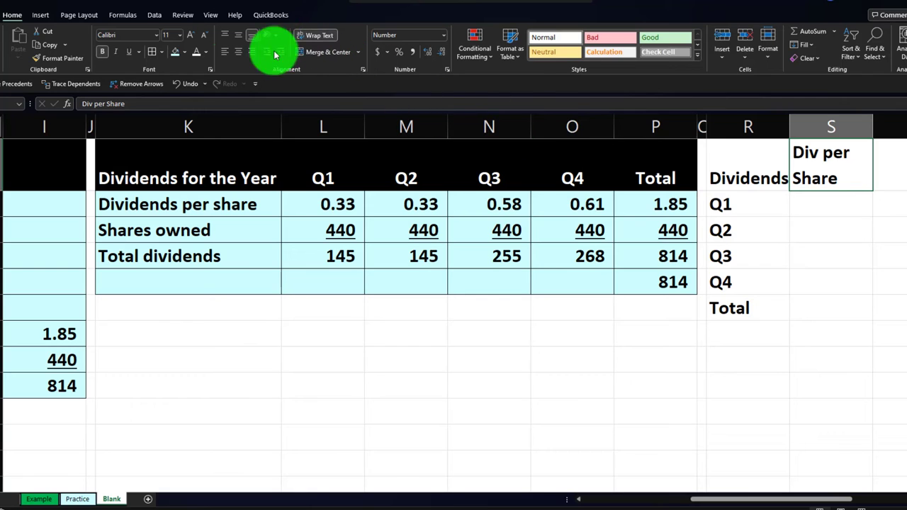
key("ctrl+z")
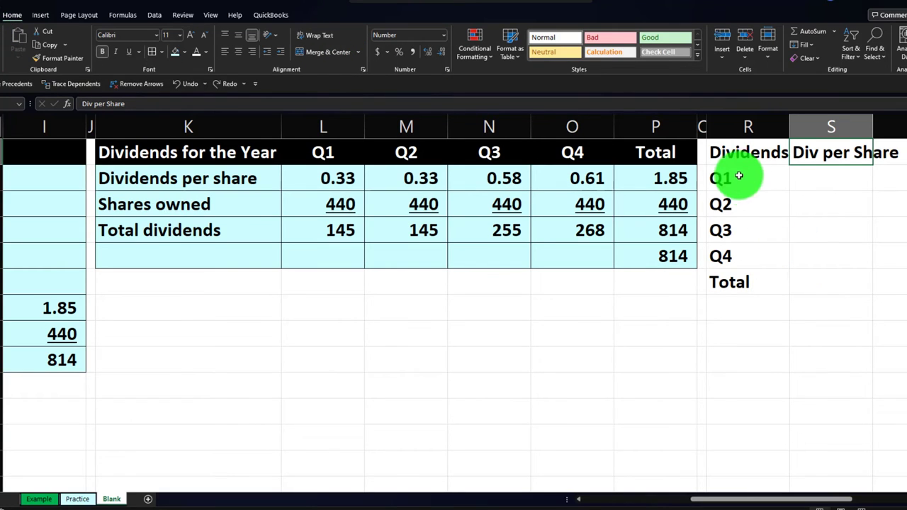
Move the Q1–Q4 and Total row labels from R2:R6 down one row to R3:R7.
left_click_drag(738, 175, 780, 281)
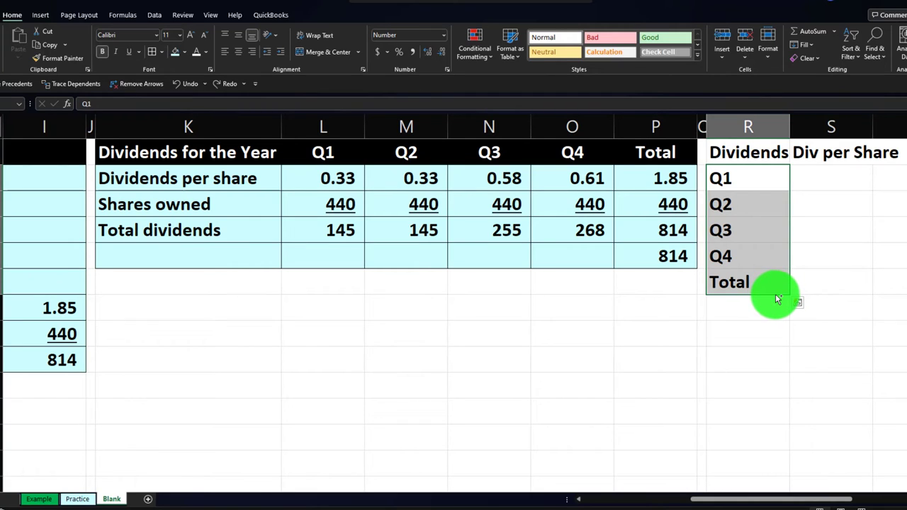
right_click(748, 228)
left_click(761, 221)
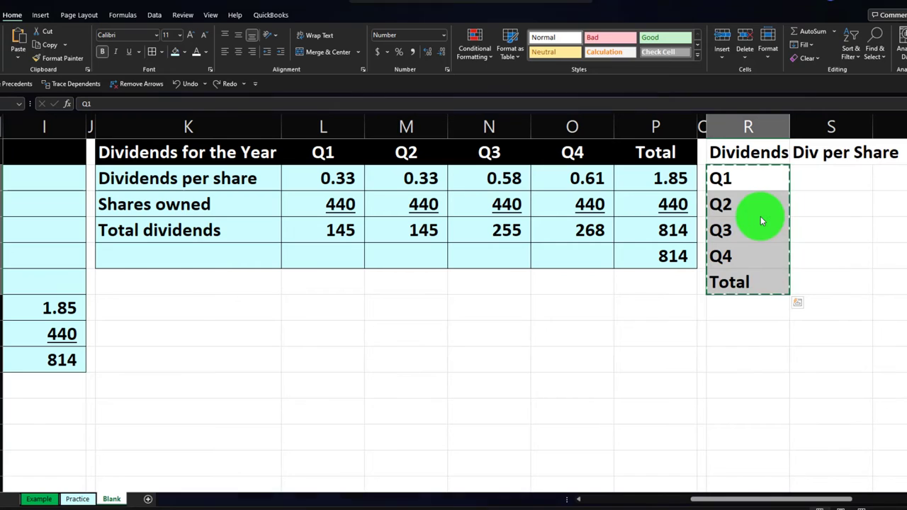
left_click(744, 204)
key("ctrl+v")
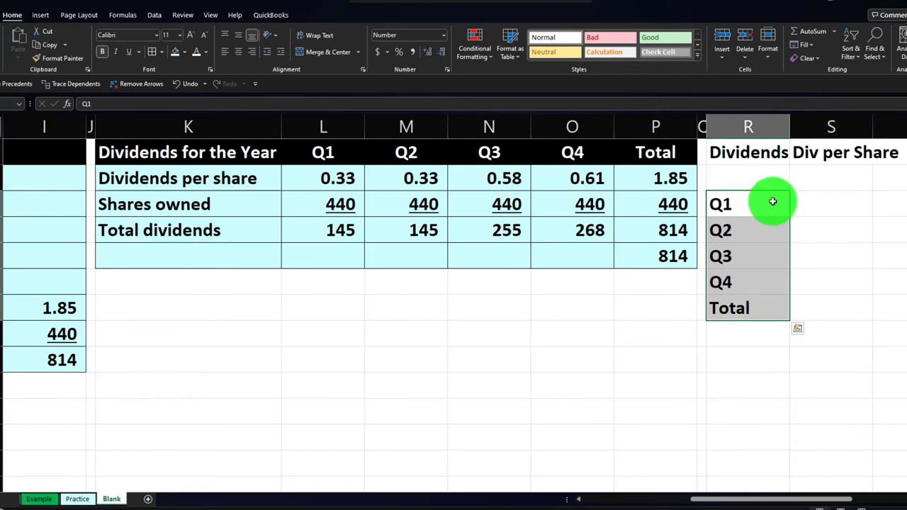
Split the dividend-per-share column header into "Div Per" in S1 and "Share" in S2.
left_click(818, 154)
type("Div")
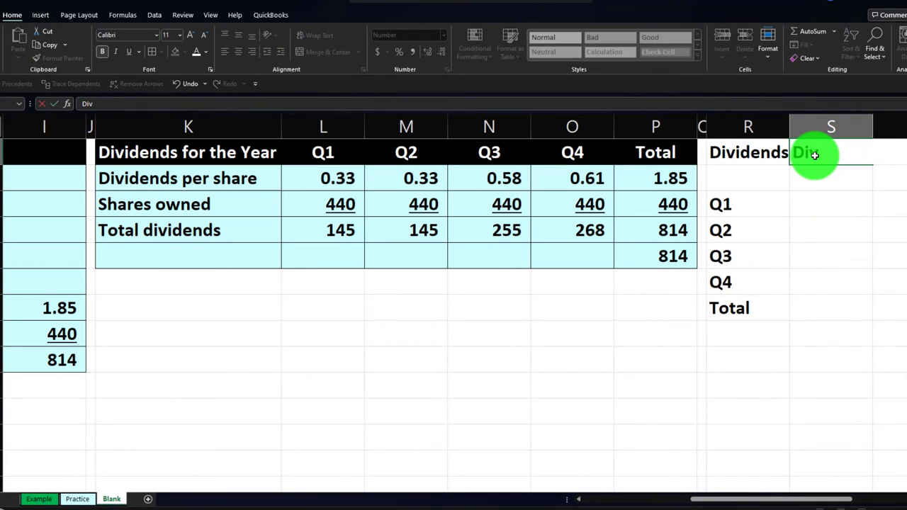
type(" Per")
key("Return")
type("S")
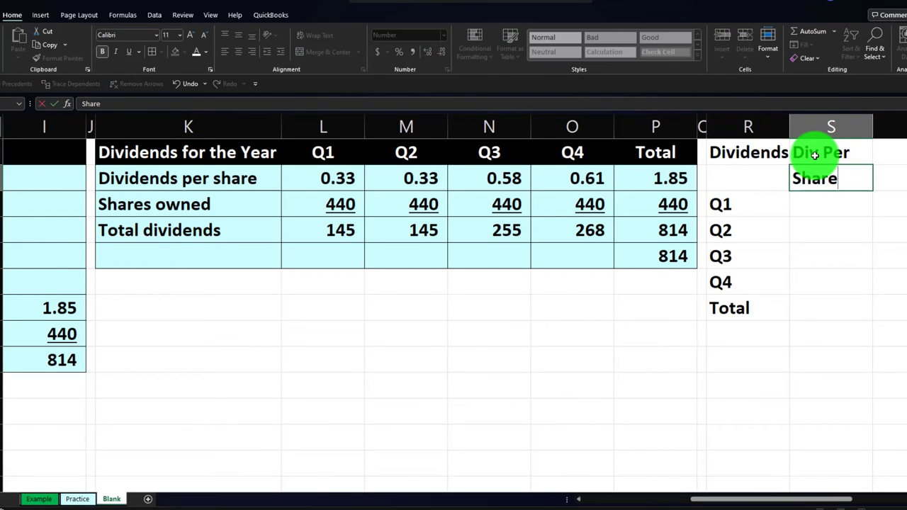
type("hare")
key("Tab")
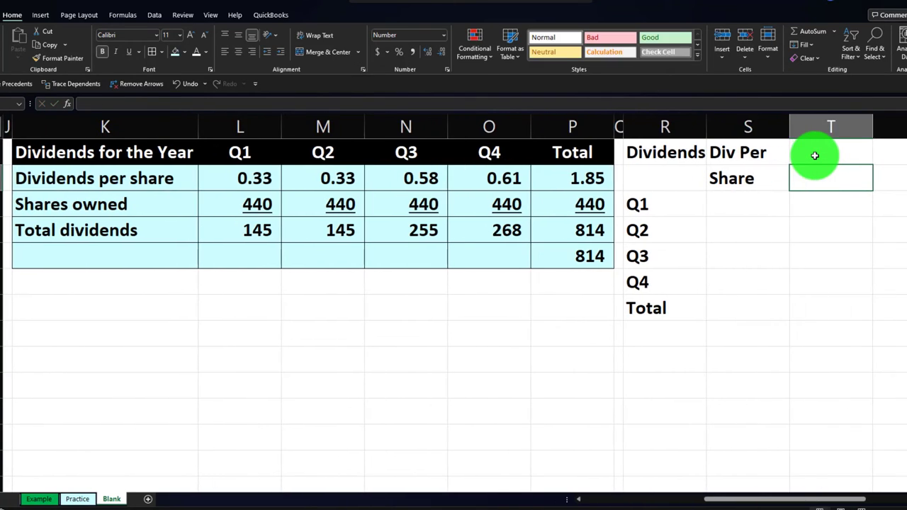
key("Left")
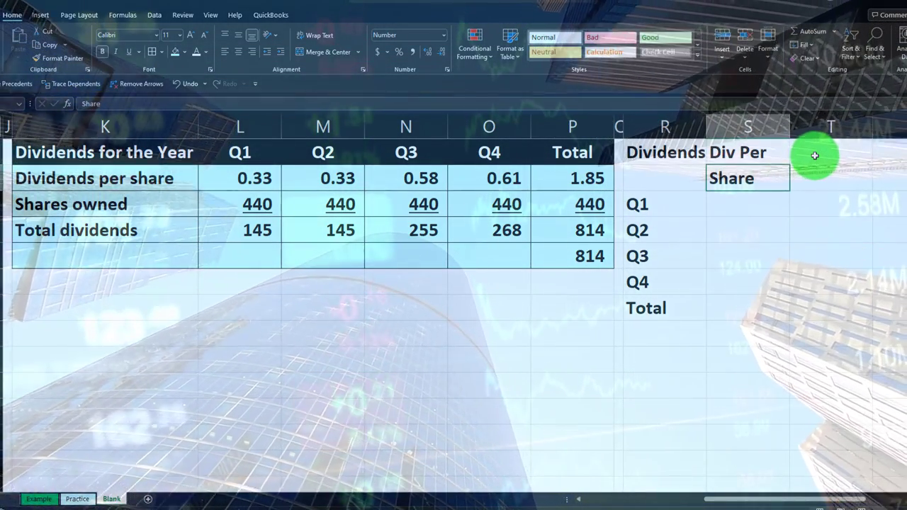
key("alt+h")
key("a")
key("c")
key("Left")
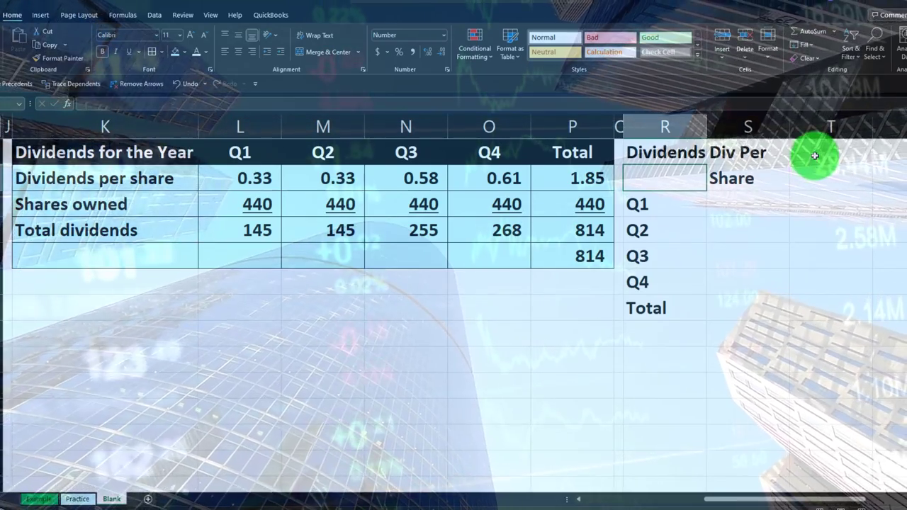
Enter the two-line column header "Shares" in T1 and "Owned" in T2.
left_click(815, 156)
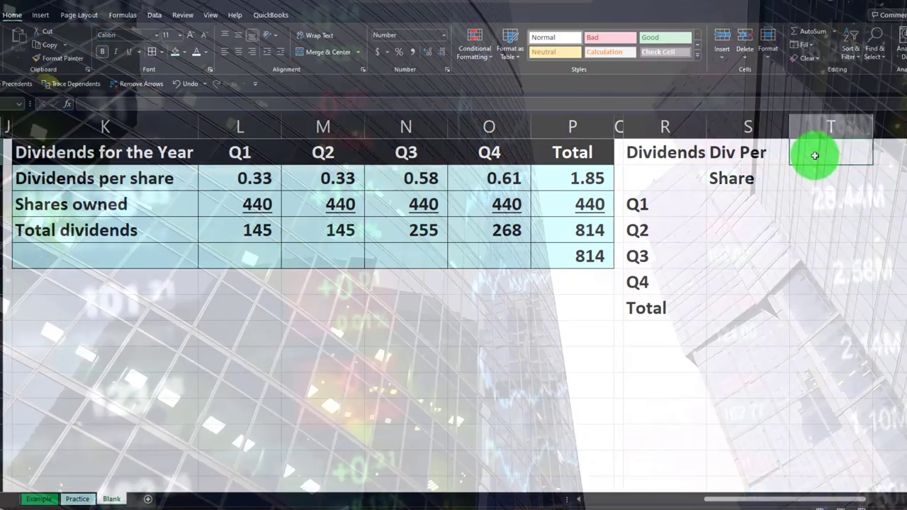
type("Shares")
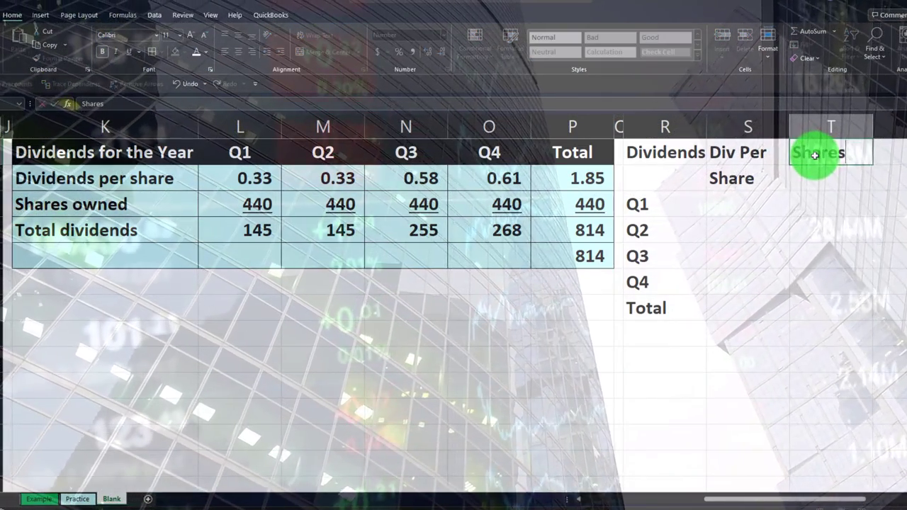
key("Return")
type("Ow")
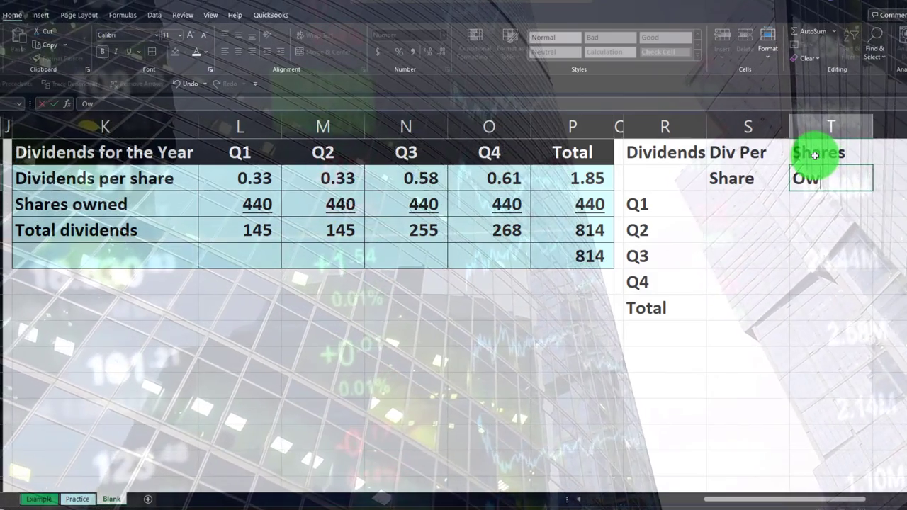
type("ned")
key("Return")
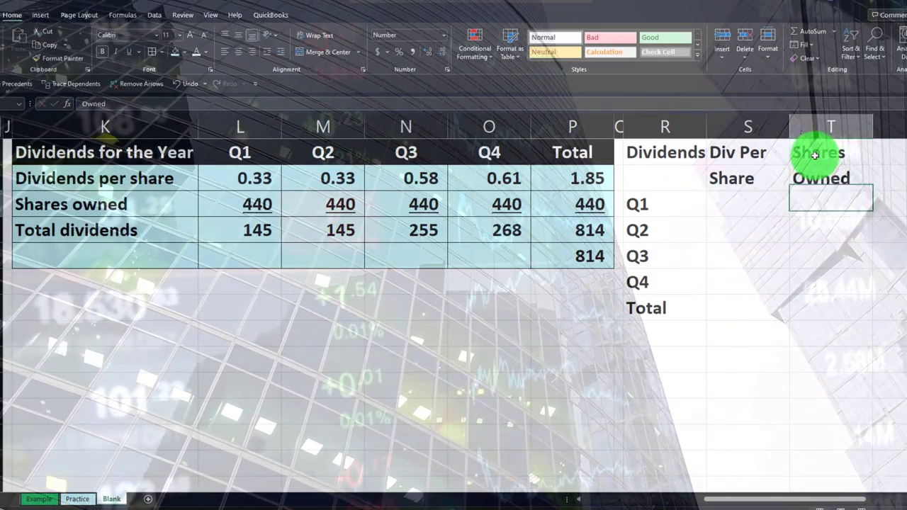
Enter the two-line column header "Total" in U1 and "Div" in U2.
key("Up")
key("Up")
key("Right")
type("Toa")
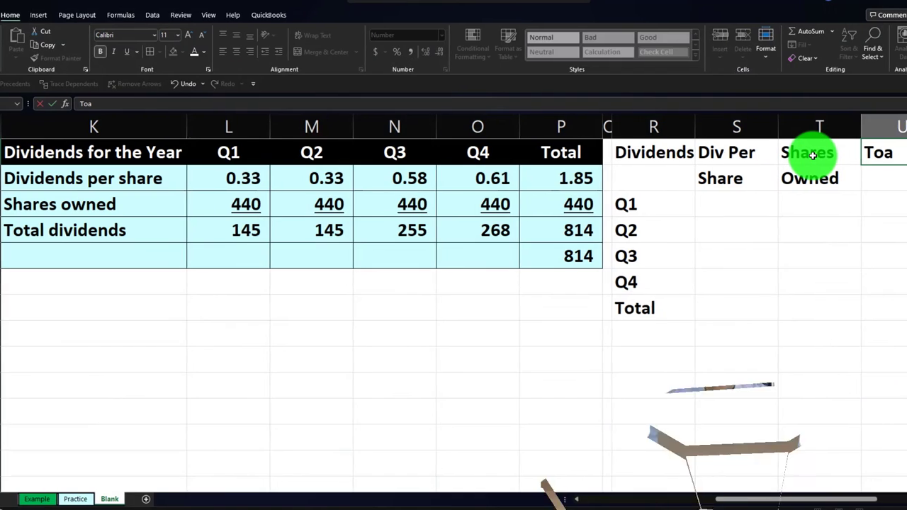
key("BackSpace")
type("tal")
key("Return")
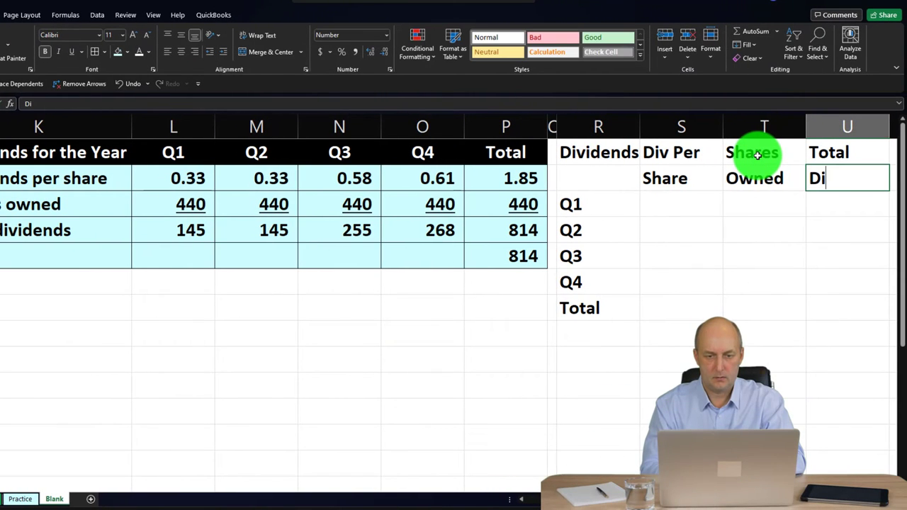
key("Return")
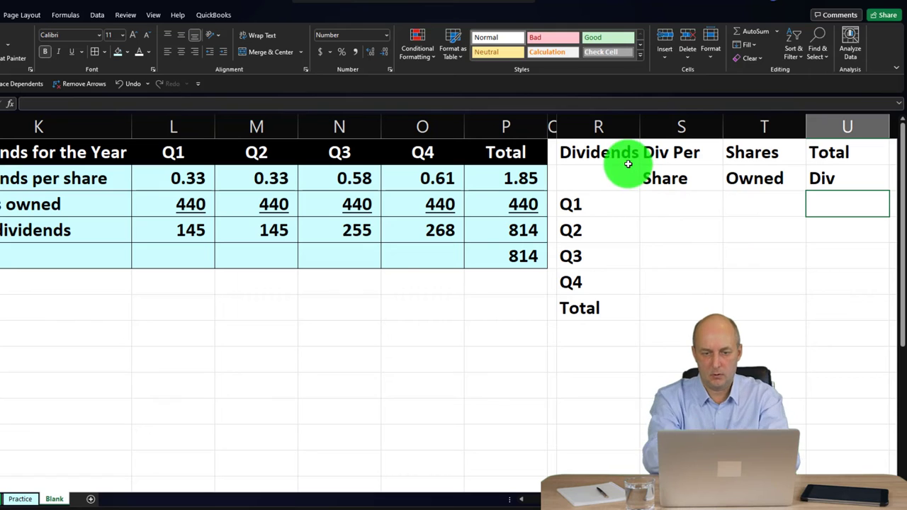
Format the header block R1:U2 with a black fill and white text, and center the headers in S1:U2.
left_click_drag(606, 152, 811, 178)
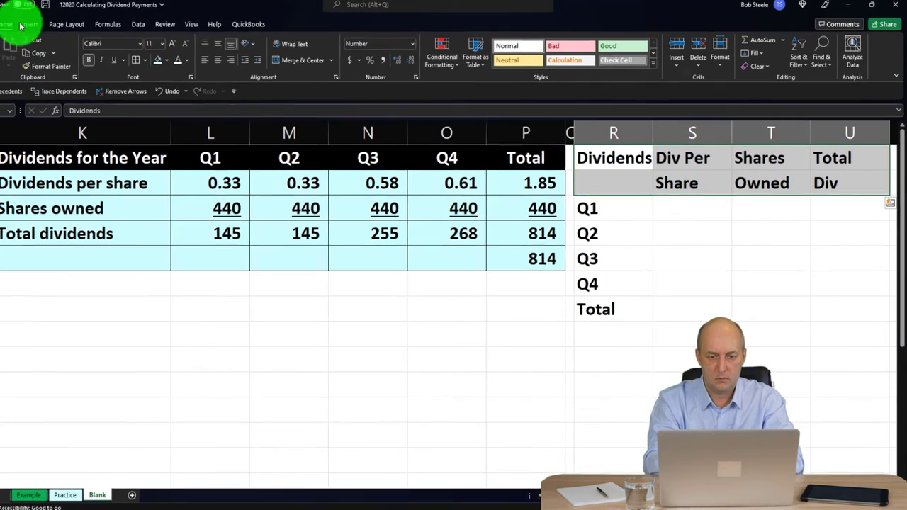
left_click(167, 61)
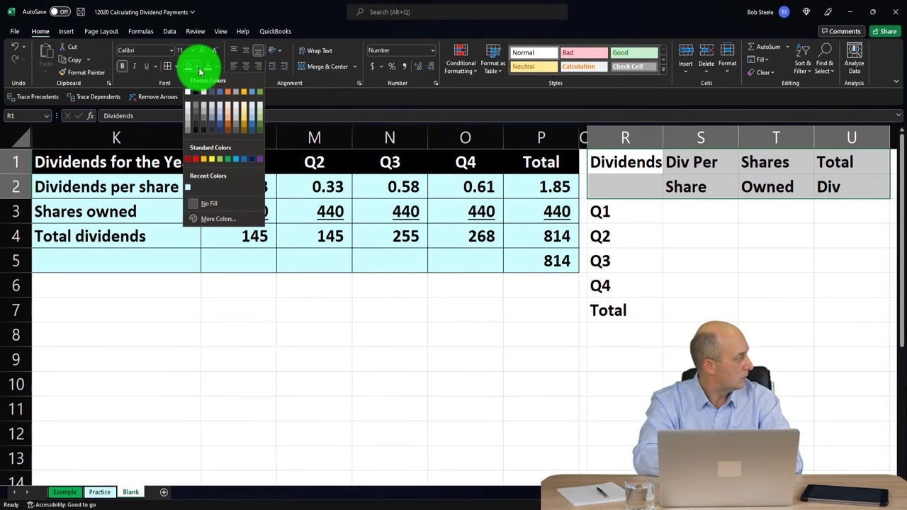
left_click(195, 92)
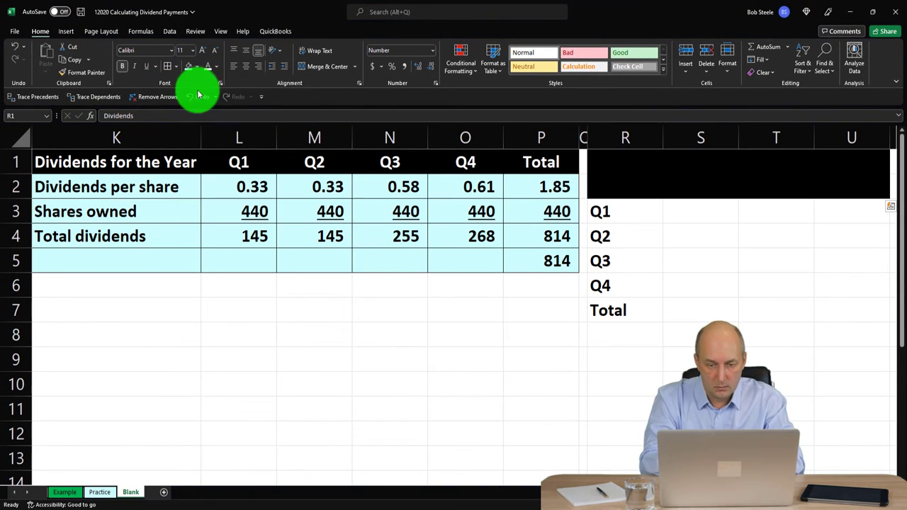
left_click(208, 67)
left_click_drag(721, 174, 824, 182)
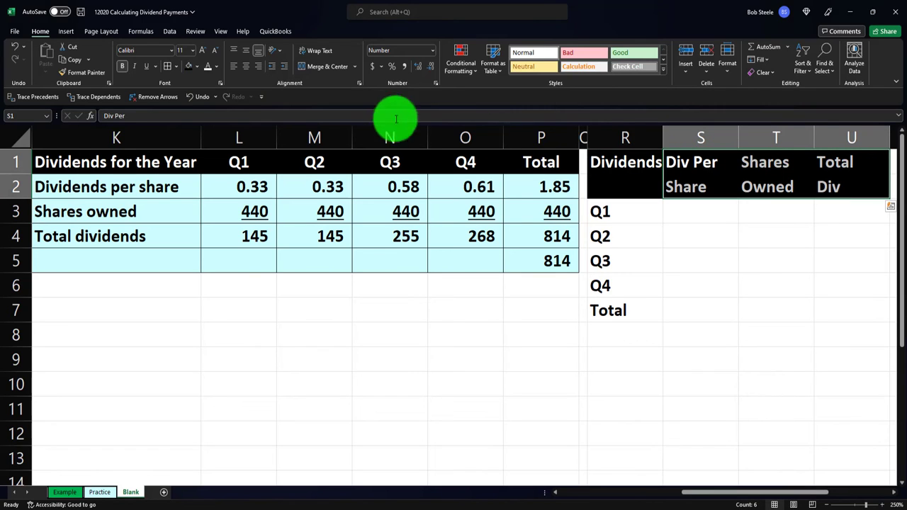
left_click(246, 66)
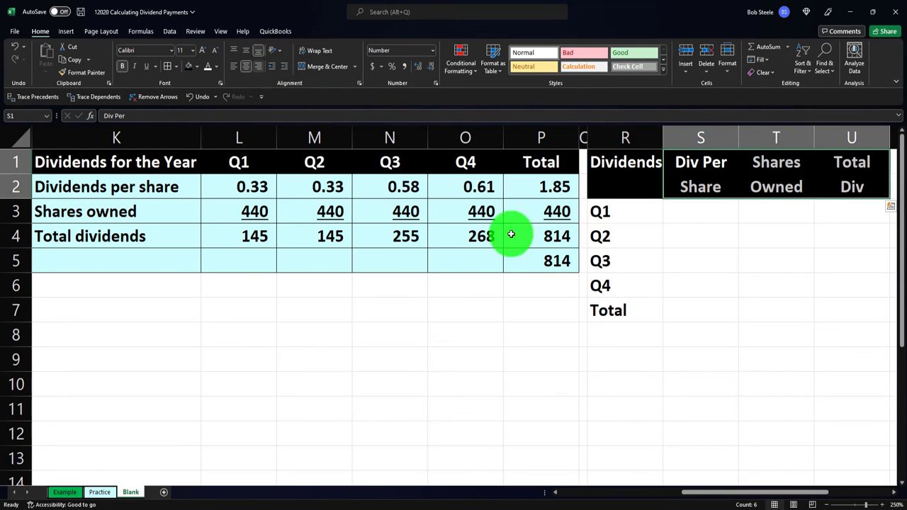
Fill S3:S6 with links to the quarterly dividends per share starting at B2, shown with two decimals.
left_click(691, 212)
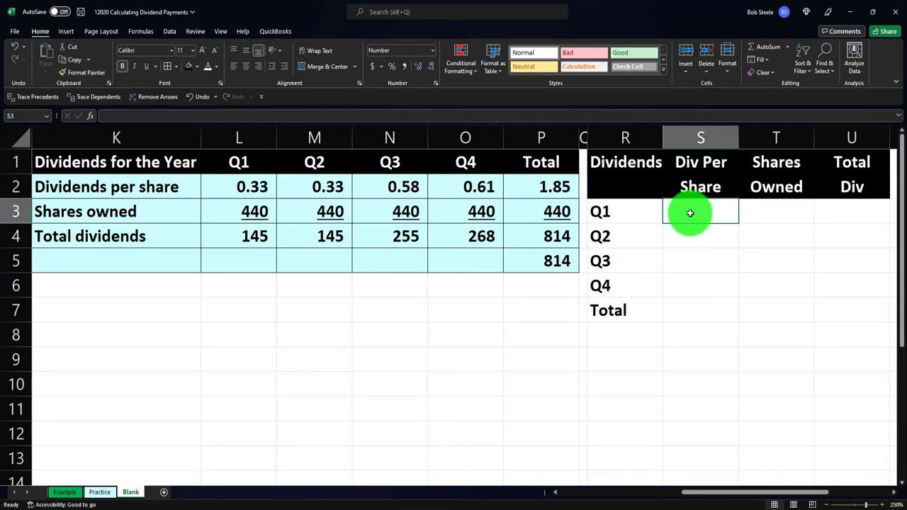
type("=")
key("Left")
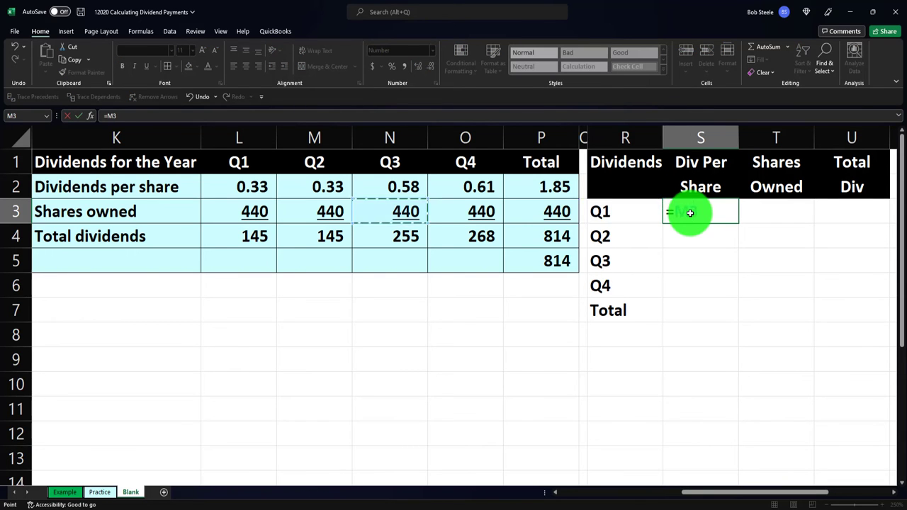
key("Home")
key("Right")
key("Up")
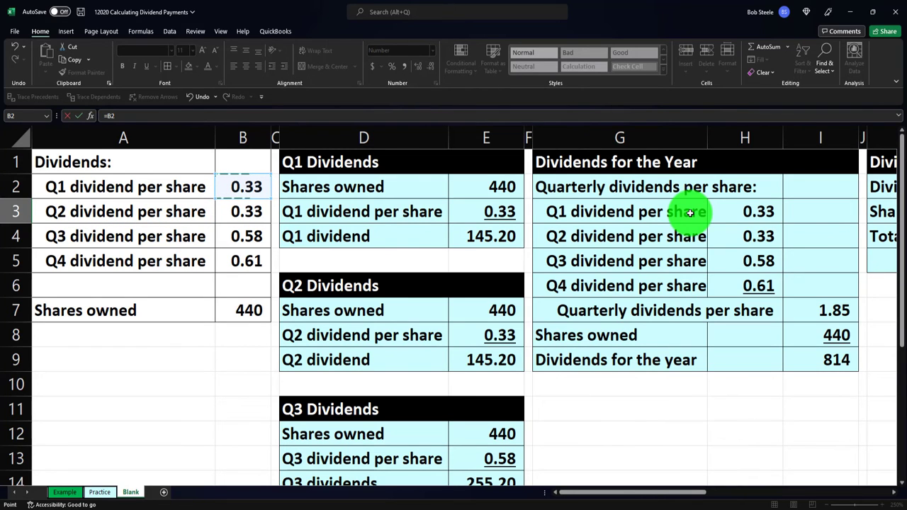
key("Return")
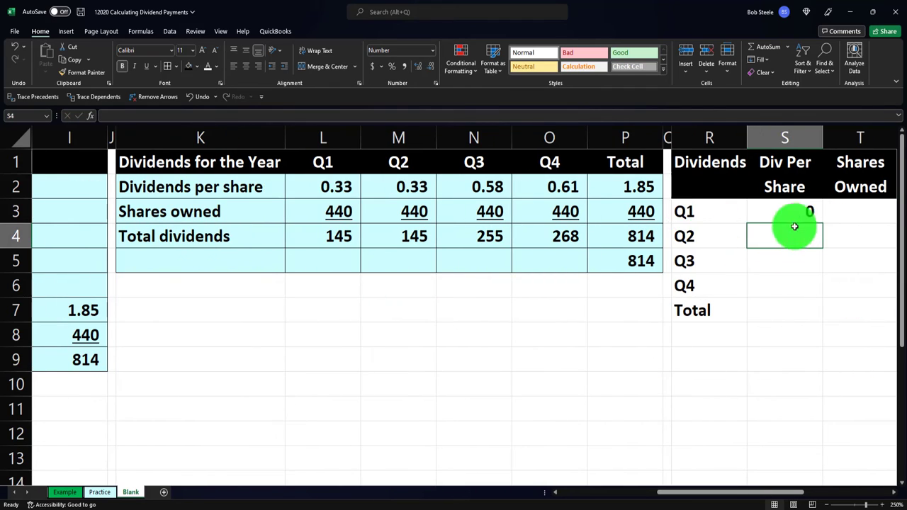
left_click(815, 217)
left_click_drag(823, 224, 821, 289)
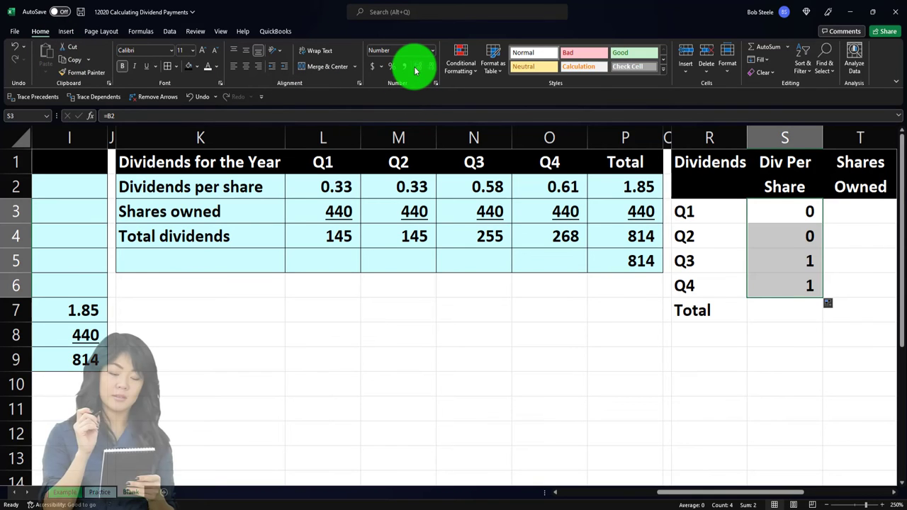
Total the dividends per share in S7 with =SUM(S3:S6), shown with two decimals.
left_click(789, 309)
type("=sum(")
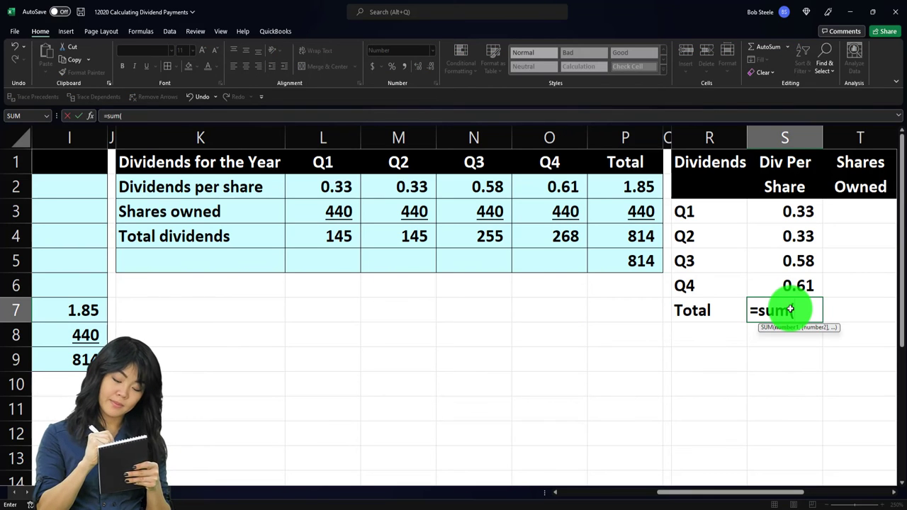
key("Up")
key("shift+Up")
key("shift+Up")
key("shift+Up")
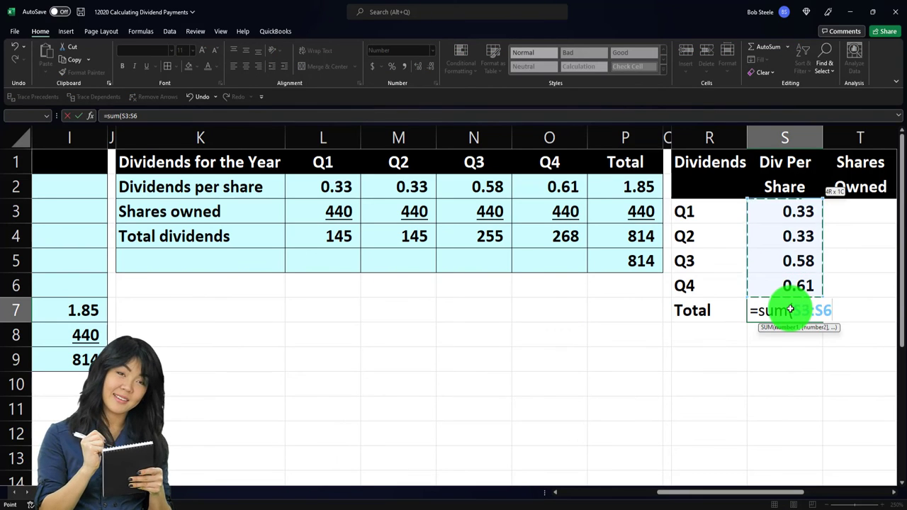
key("Return")
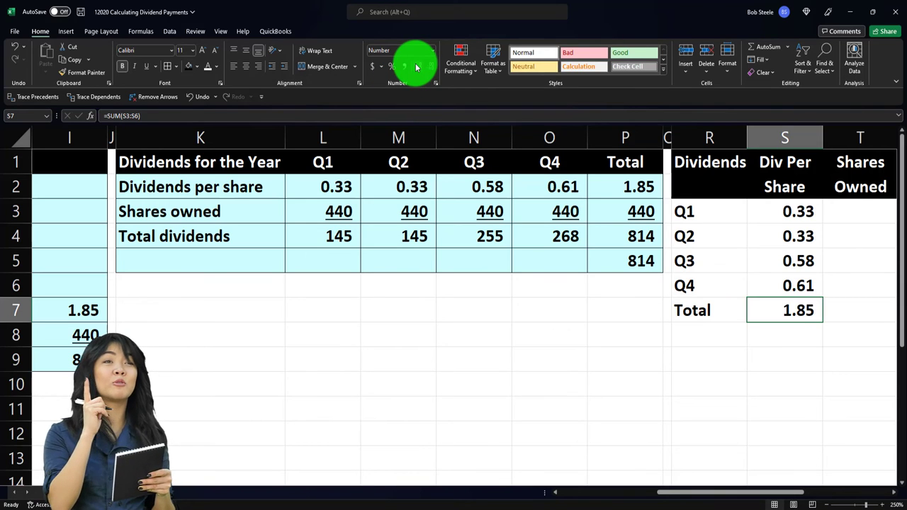
Link the Q1 shares owned cell T3 to the source shares with the absolute reference =$B$7.
key("Right")
key("Up")
key("Up")
key("Up")
key("Up")
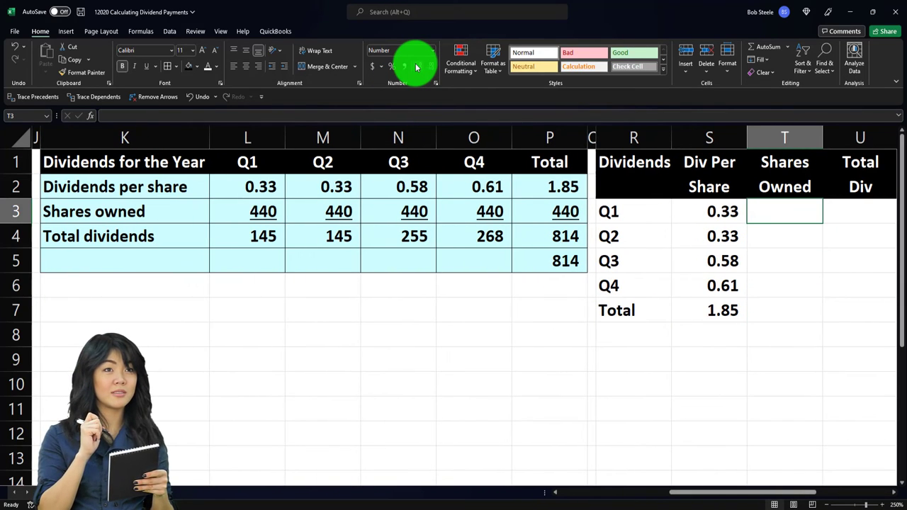
type("=")
key("Left")
key("Left")
key("Left")
key("Left")
key("Left")
key("Left")
key("Left")
key("Left")
key("Left")
key("Left")
key("Left")
key("Left")
key("Left")
key("Left")
key("Left")
key("Left")
key("Left")
key("Left")
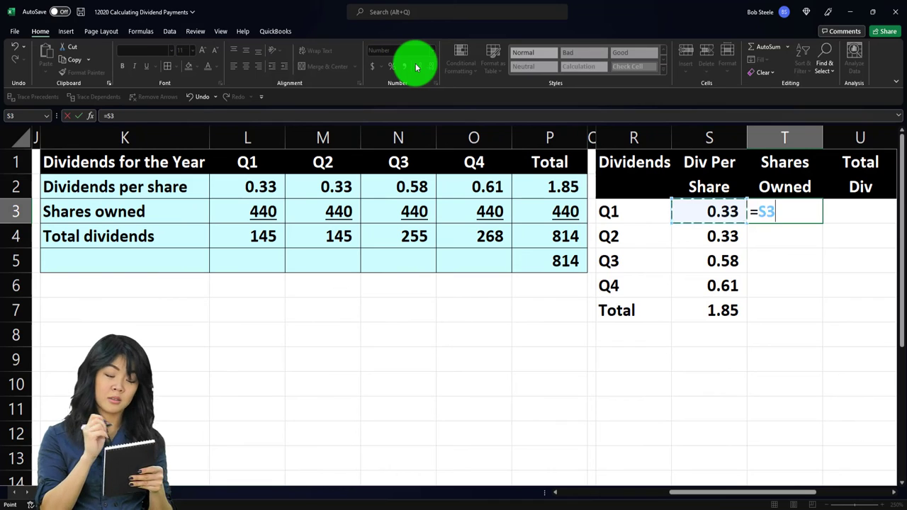
key("Down")
key("Down")
key("Right")
key("Down")
key("Down")
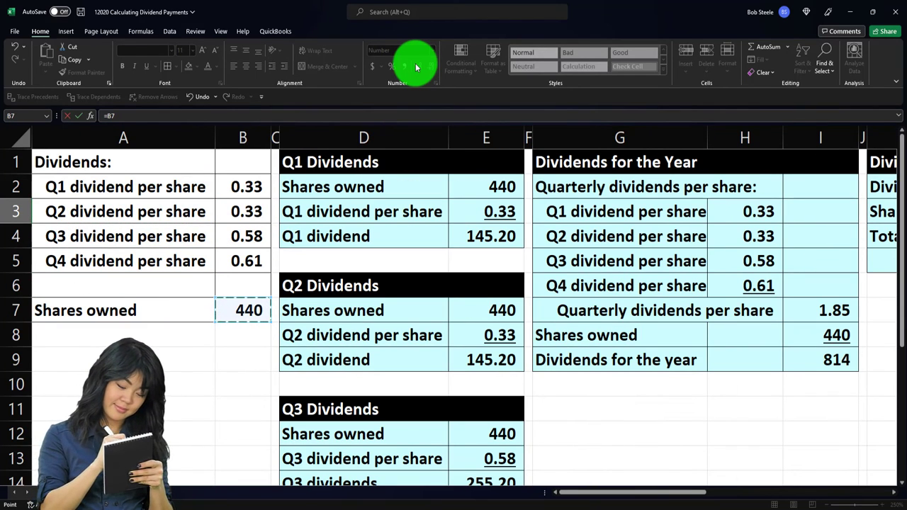
key("F4")
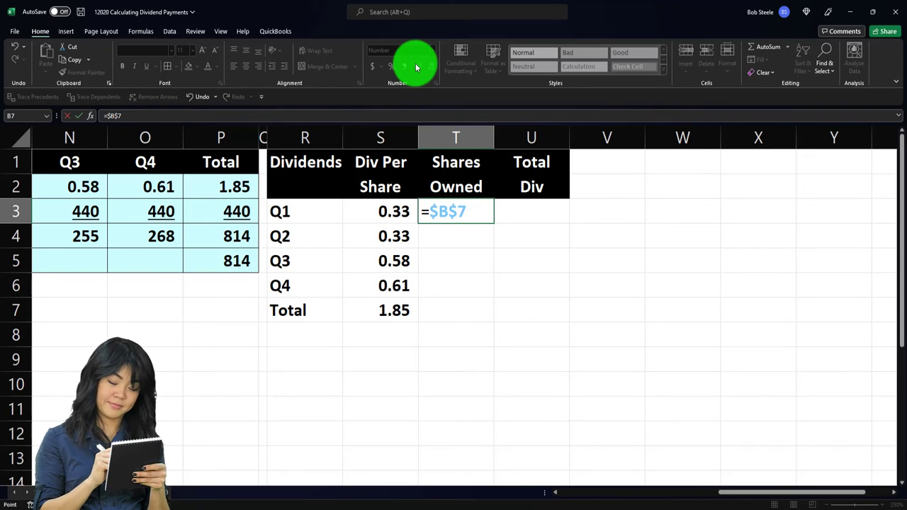
key("Return")
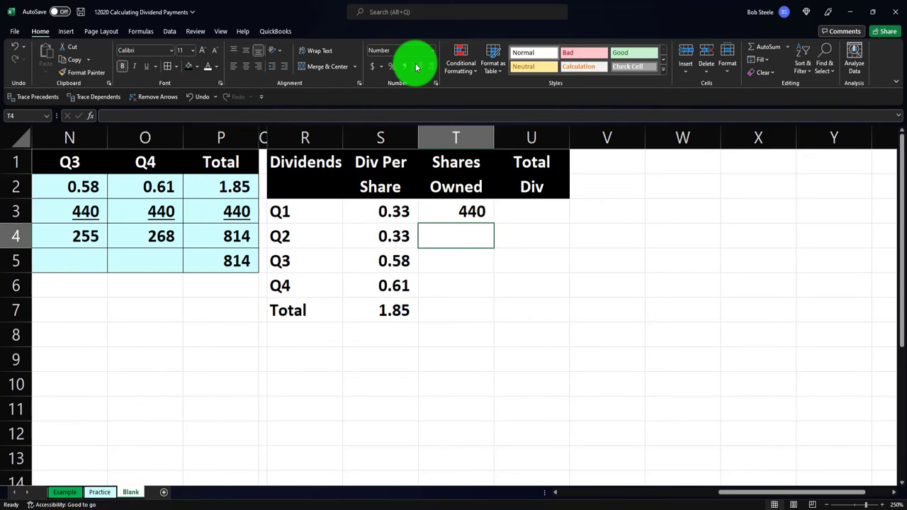
Try filling the absolute shares owned reference from T3 down to T7, and clear T4:T7 again.
left_click(462, 211)
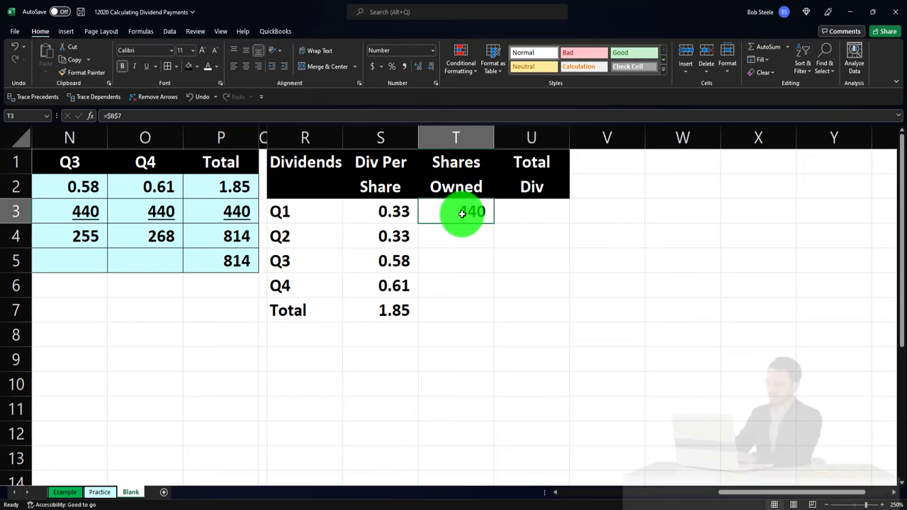
left_click_drag(494, 240, 492, 315)
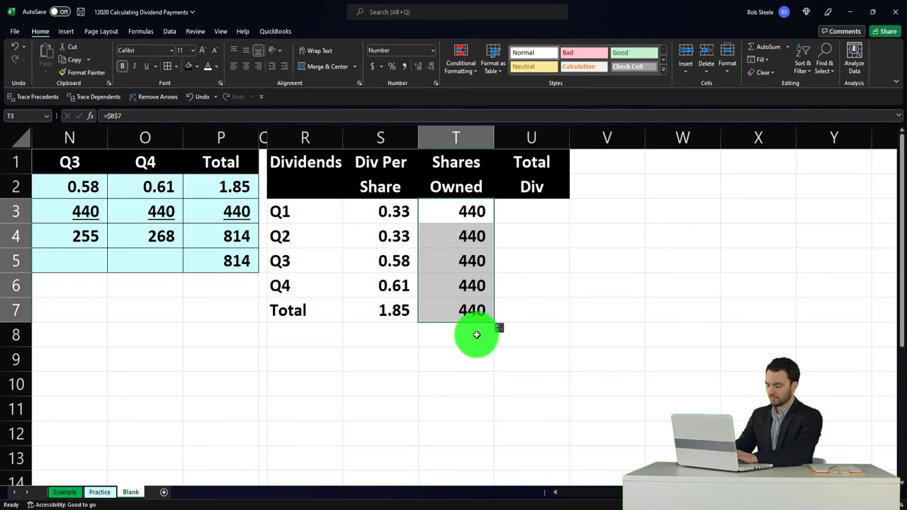
key("Down")
key("shift+Down")
key("shift+Down")
key("shift+Down")
key("Delete")
Enter =T3 in T4 and fill the relative formula down through the Total row in T7.
key("shift+Up")
key("shift+Up")
key("shift+Up")
type("=")
key("Up")
key("Return")
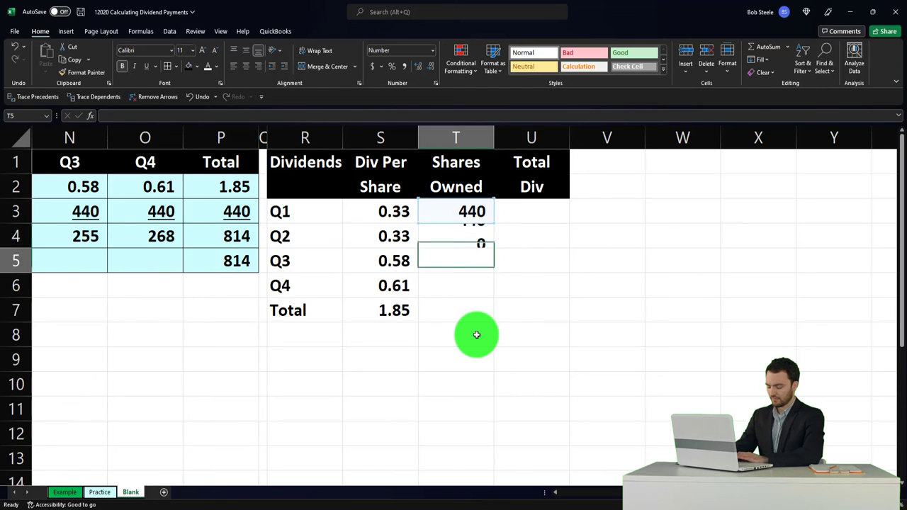
left_click(478, 249)
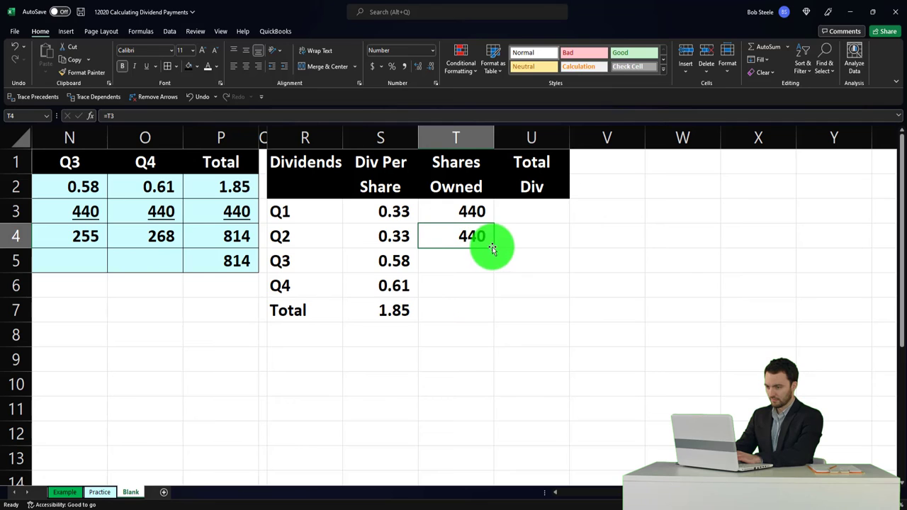
left_click_drag(492, 251, 488, 312)
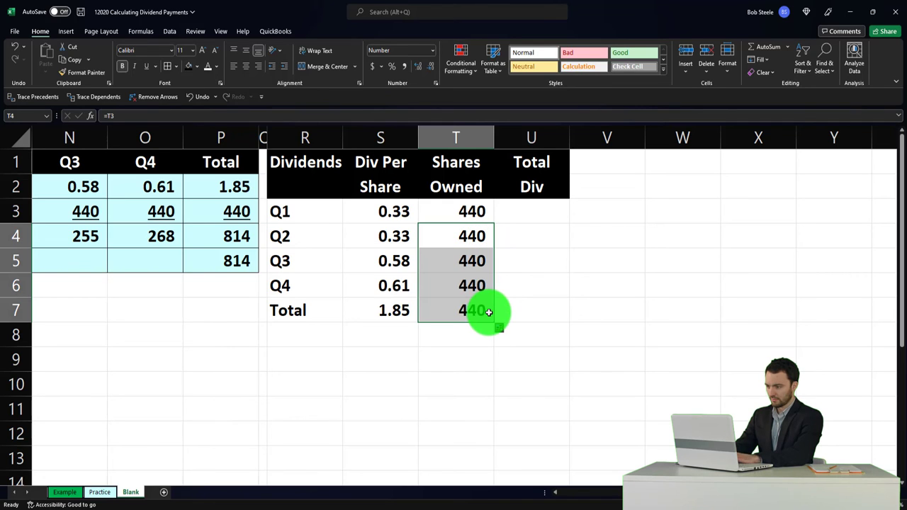
Calculate the Q1 total dividend in U3 with =S3*T3 and fill the formula down through the Total row in U7.
left_click(519, 213)
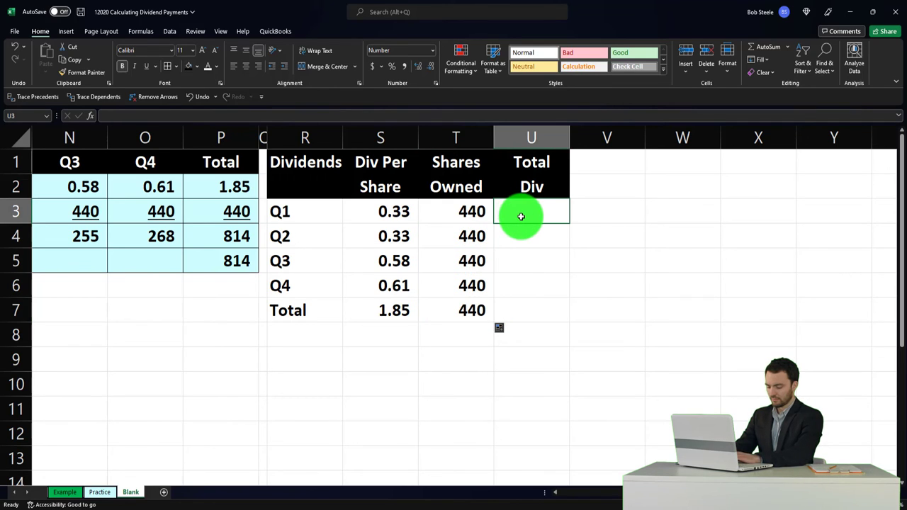
type("=")
key("Left")
key("Left")
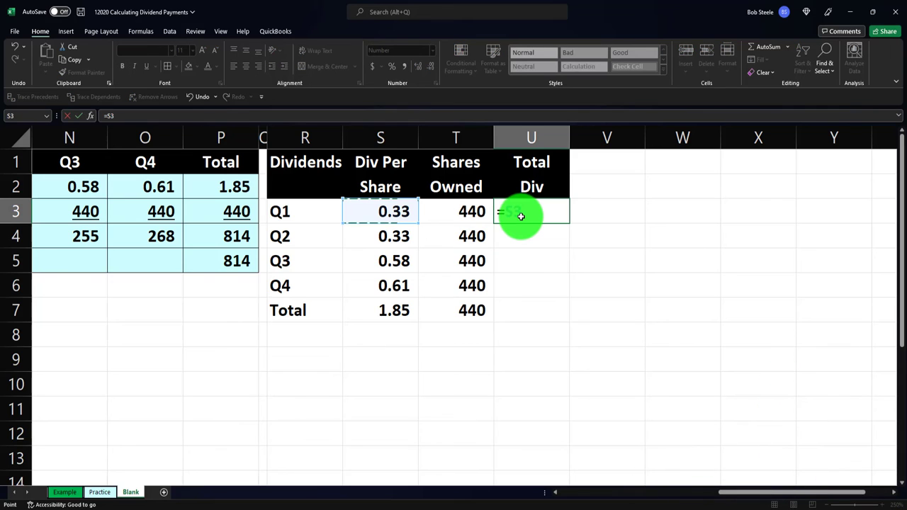
key("Return")
left_click(524, 215)
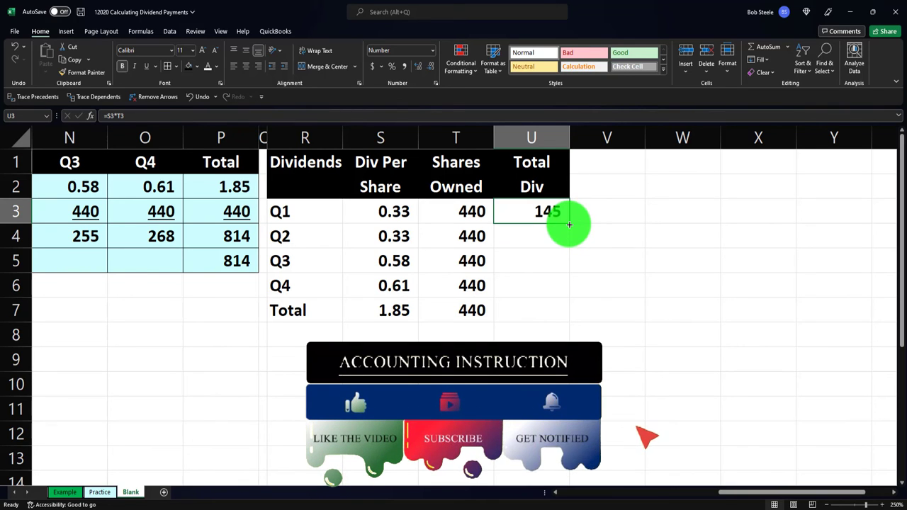
left_click_drag(570, 225, 566, 290)
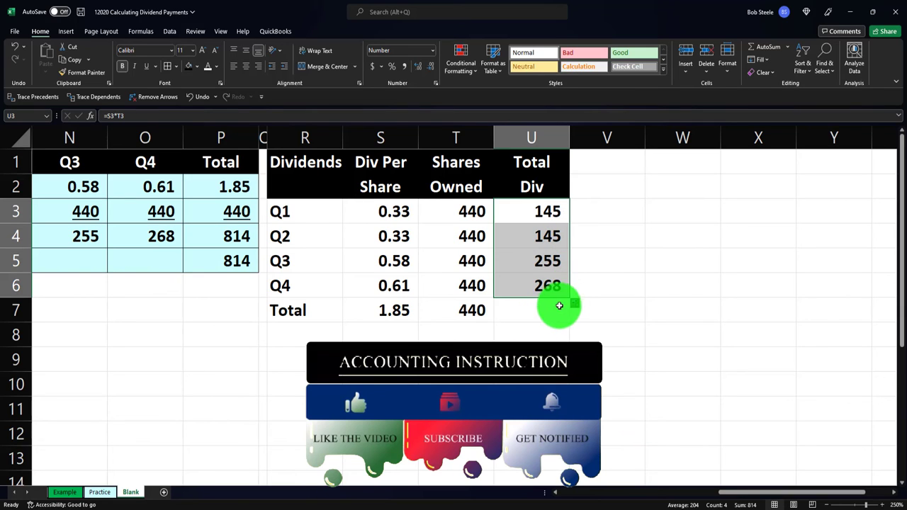
left_click_drag(570, 298, 570, 317)
Inspect the formula in U7 and add a SUM of the four quarterly total dividends beneath it in U8.
double_click(521, 306)
key("Return")
type("=sum(")
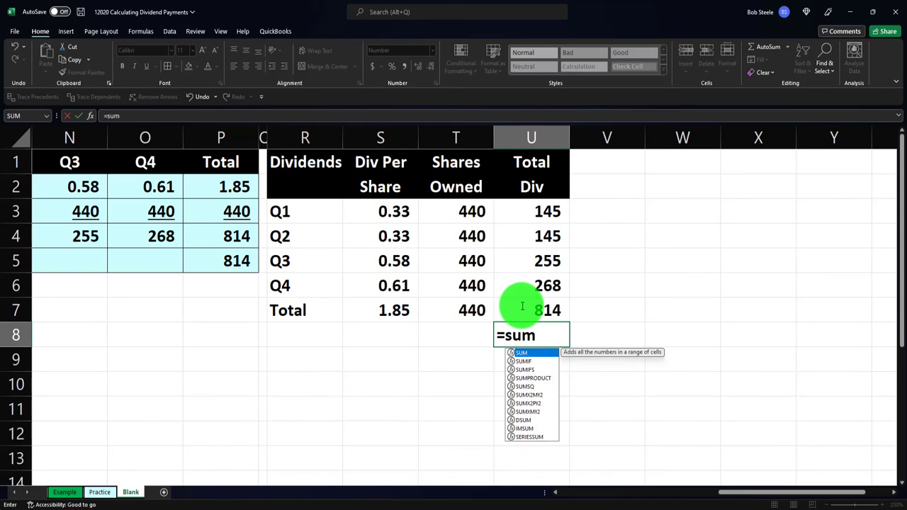
key("shift+Up")
key("shift+Up")
key("shift+Up")
key("Return")
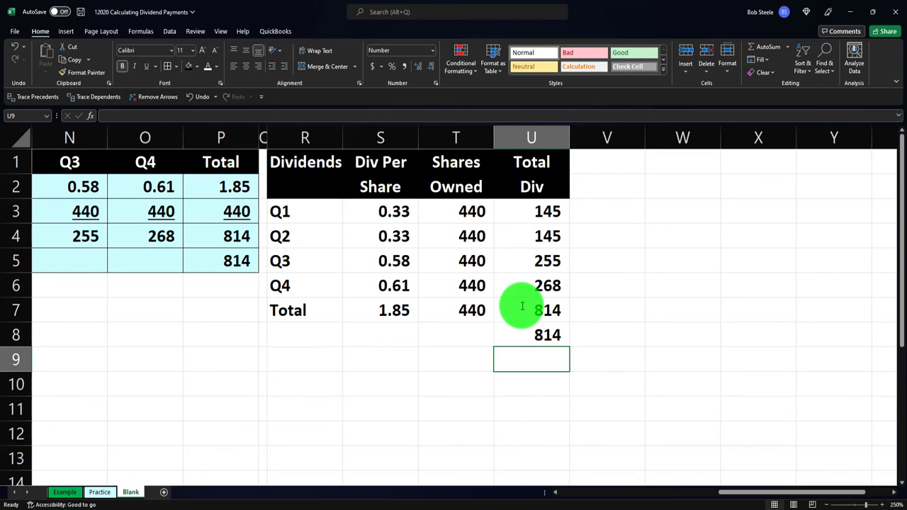
Show the total dividends in U3:U8 with two decimals and underline the Q4 figures in S6:U6.
left_click_drag(528, 216, 526, 333)
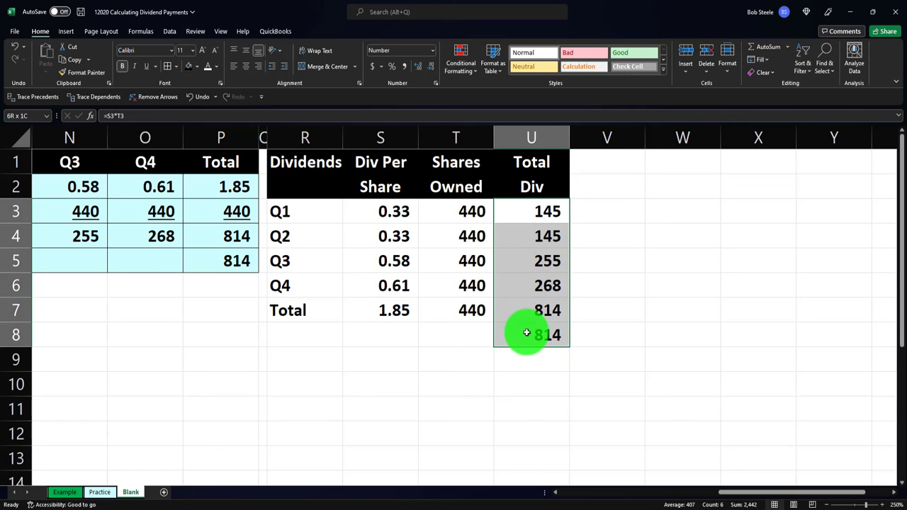
left_click(417, 72)
left_click(416, 72)
left_click(423, 360)
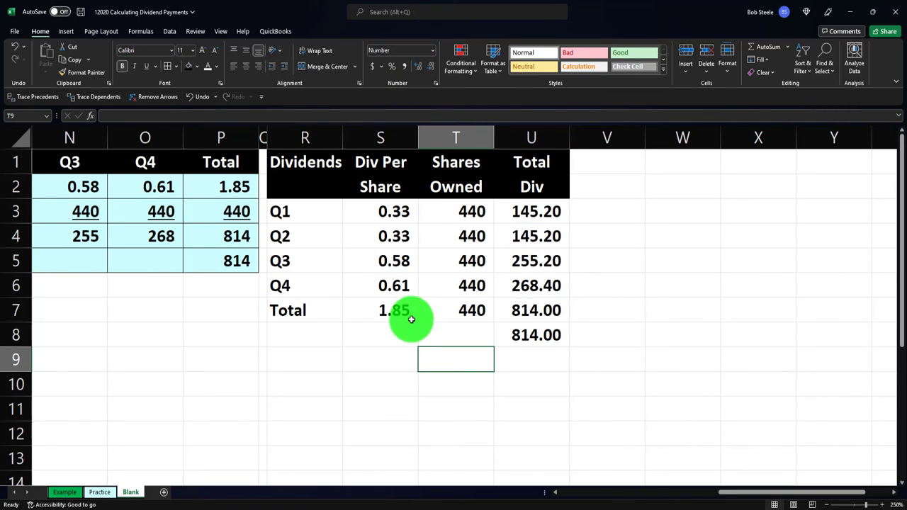
left_click_drag(393, 285, 513, 287)
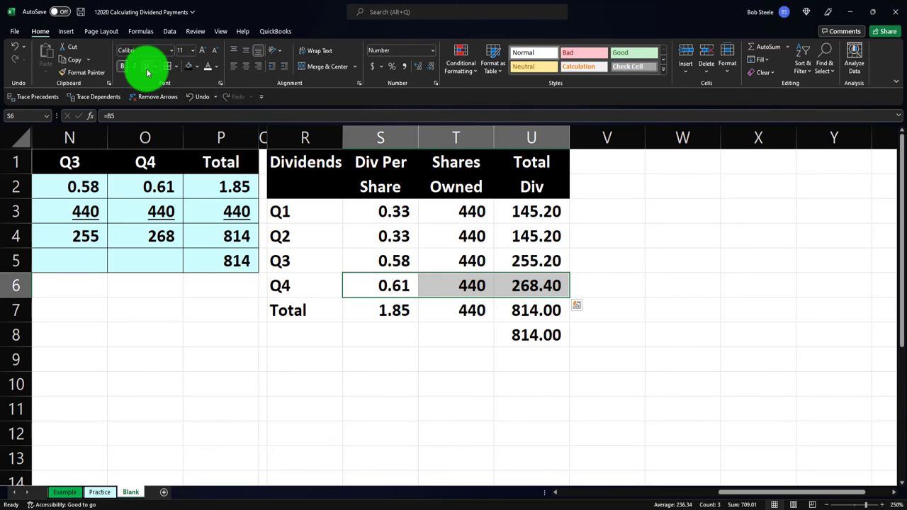
left_click(335, 394)
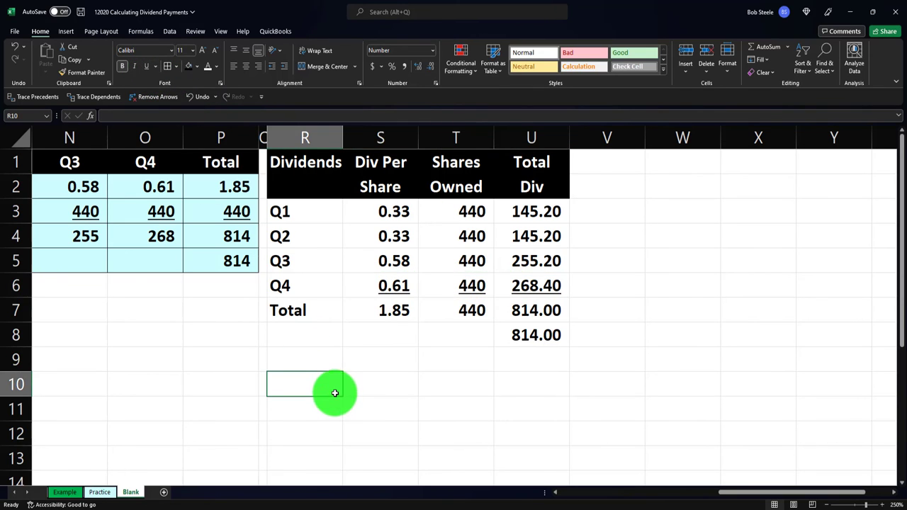
Label the row below Total in the third table as Check in R8.
left_click(308, 336)
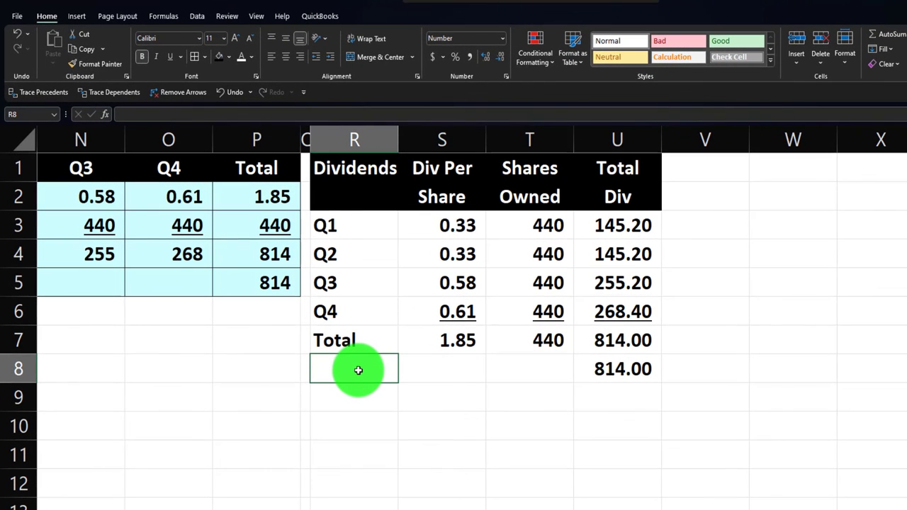
type("Ch")
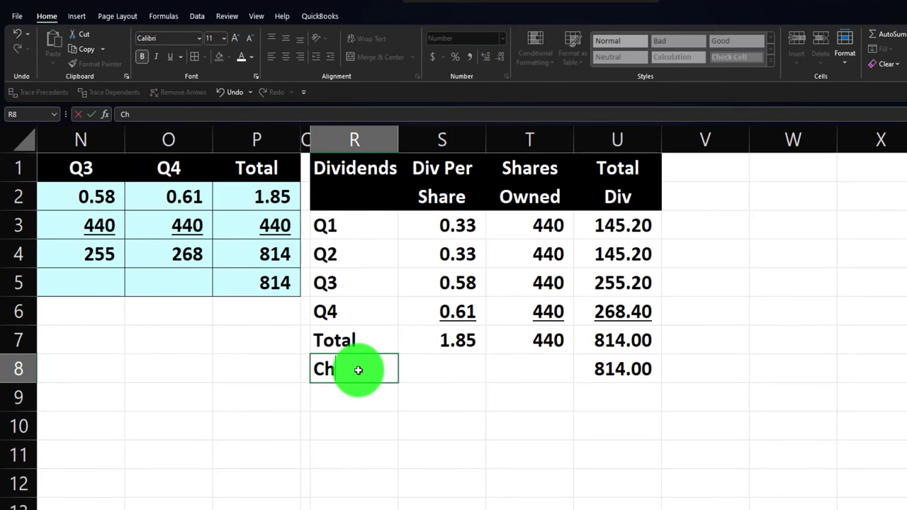
type("eck")
key("Return")
Label the last row of the horizontal Dividends for the Year table as Check in K5.
key("Left")
key("Left")
key("Left")
key("Left")
key("Left")
key("Left")
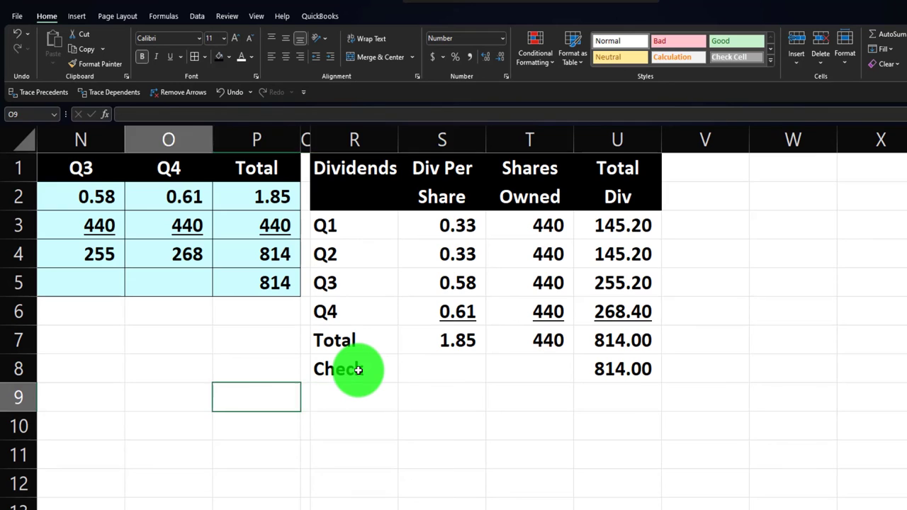
key("Up")
key("Up")
key("Up")
key("Up")
key("Left")
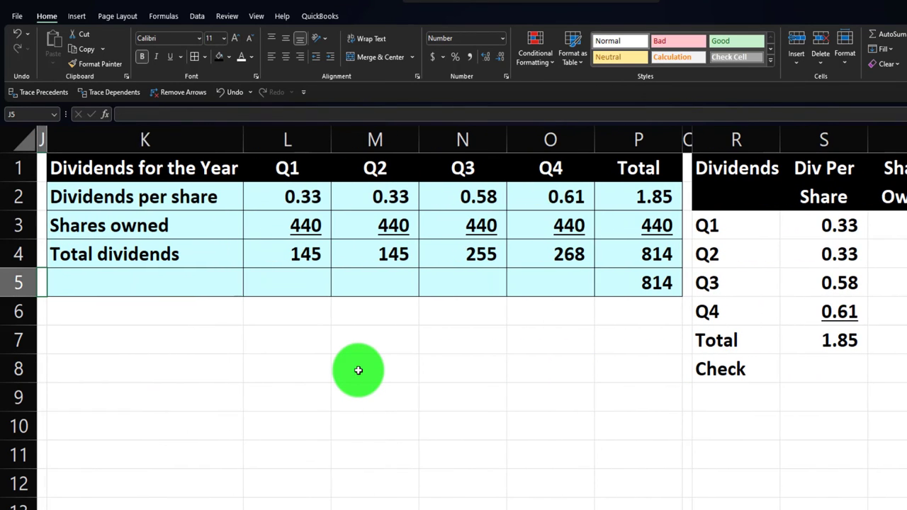
type("Check")
key("Return")
Apply cell borders and the recently used light blue fill to the third table's body, R3:U8.
key("Right")
key("Right")
key("Right")
key("Right")
key("Right")
key("Right")
key("Right")
key("Right")
key("Right")
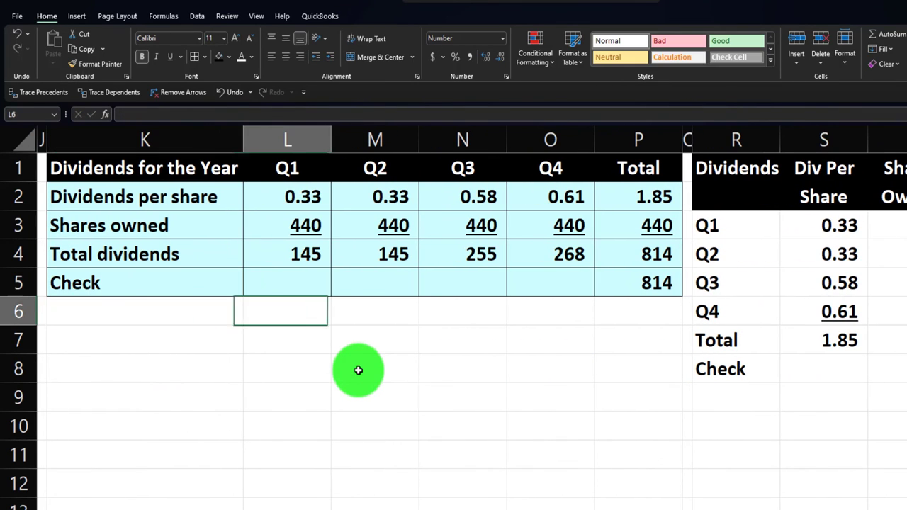
key("Right")
key("Right")
key("Right")
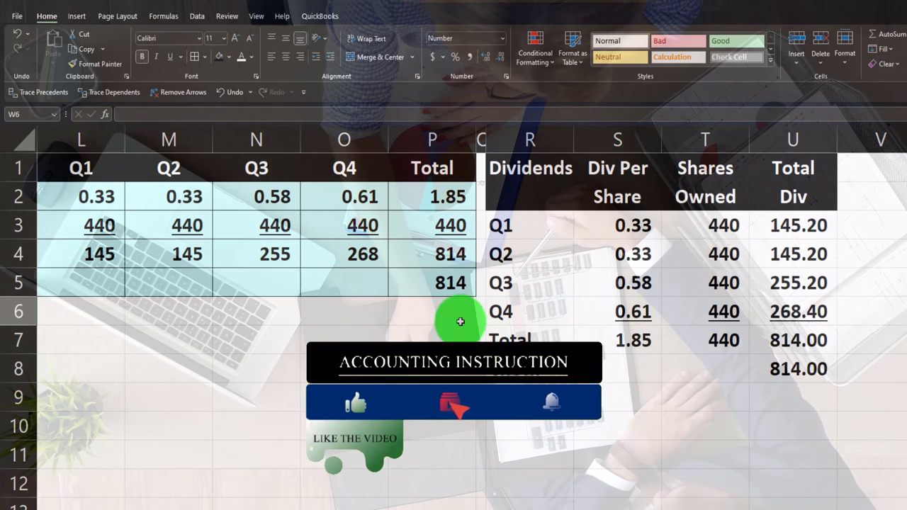
left_click_drag(509, 231, 762, 358)
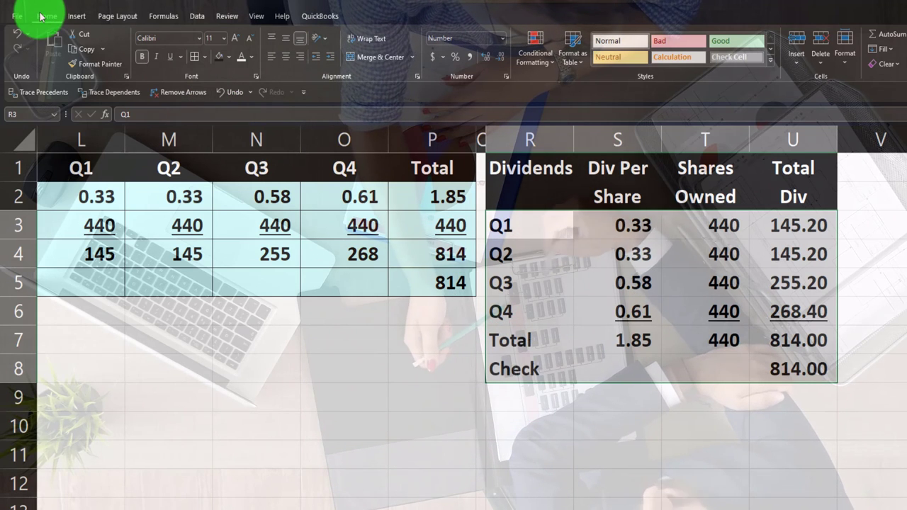
left_click(194, 57)
left_click(227, 61)
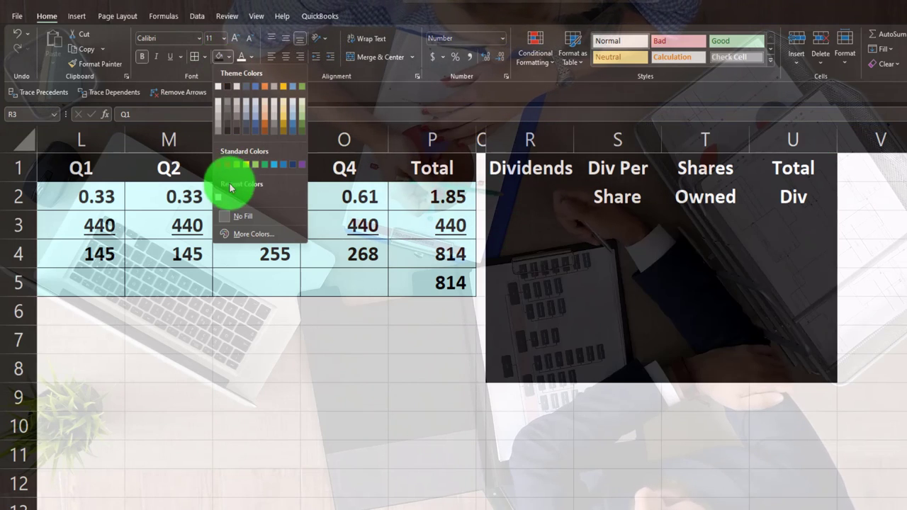
left_click(220, 199)
left_click(262, 344)
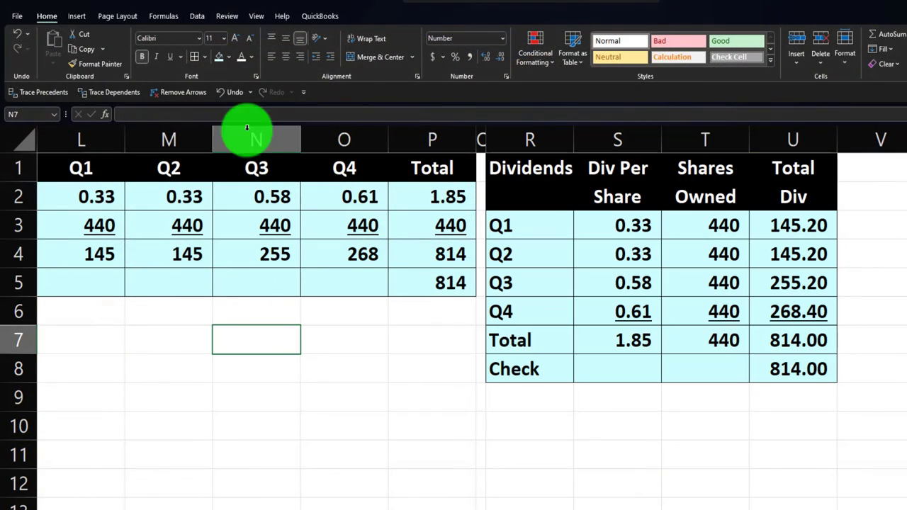
Spell-check the whole sheet, changing every "Div" to "Div.", and return to the source data in the first columns.
left_click(226, 21)
left_click(25, 44)
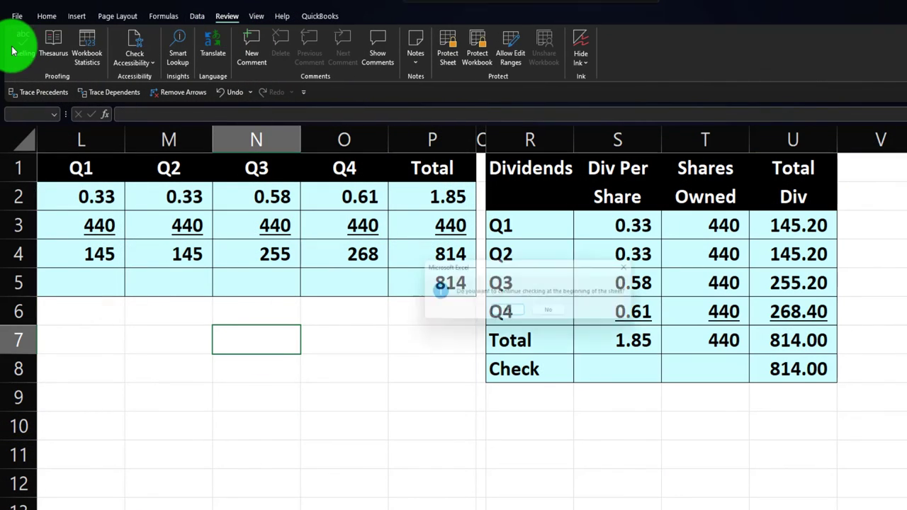
left_click(514, 315)
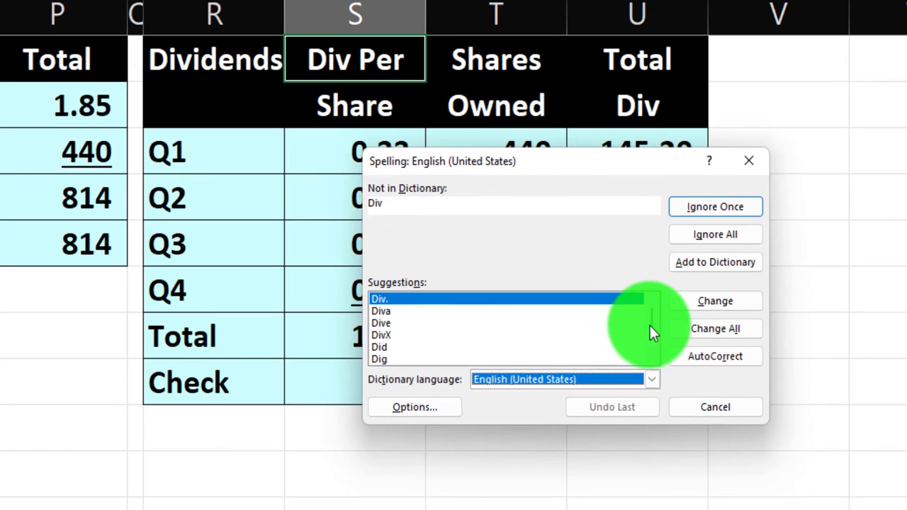
left_click(710, 334)
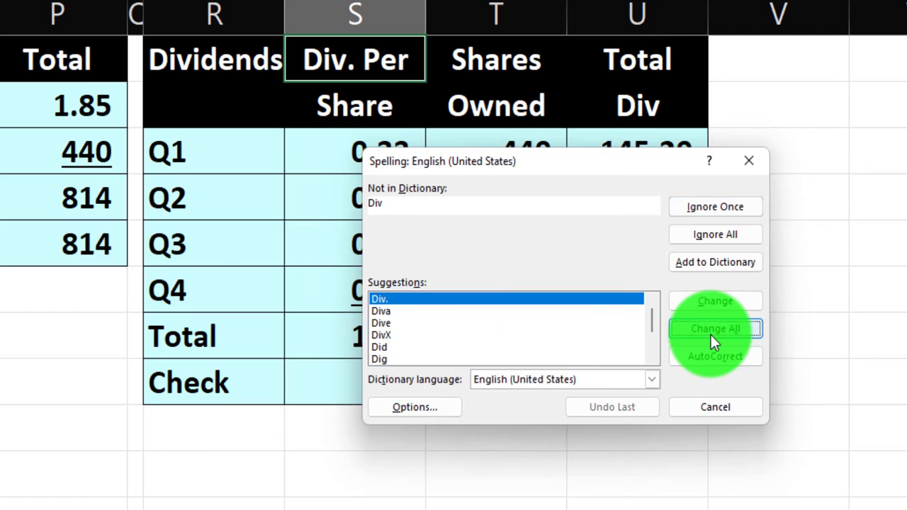
left_click(230, 294)
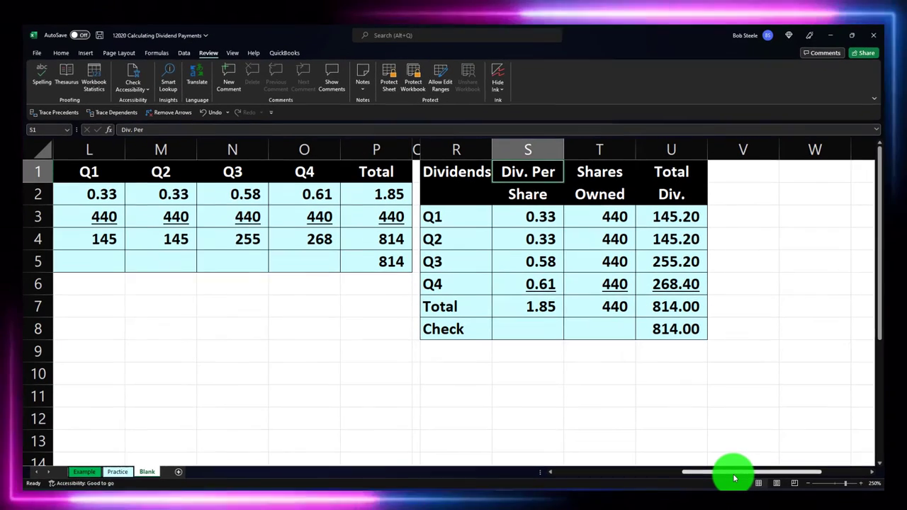
left_click_drag(733, 475, 607, 472)
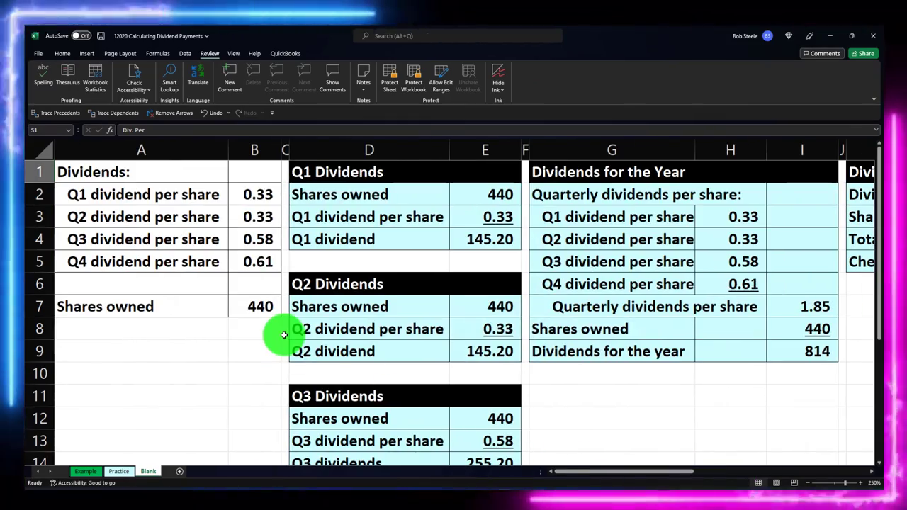